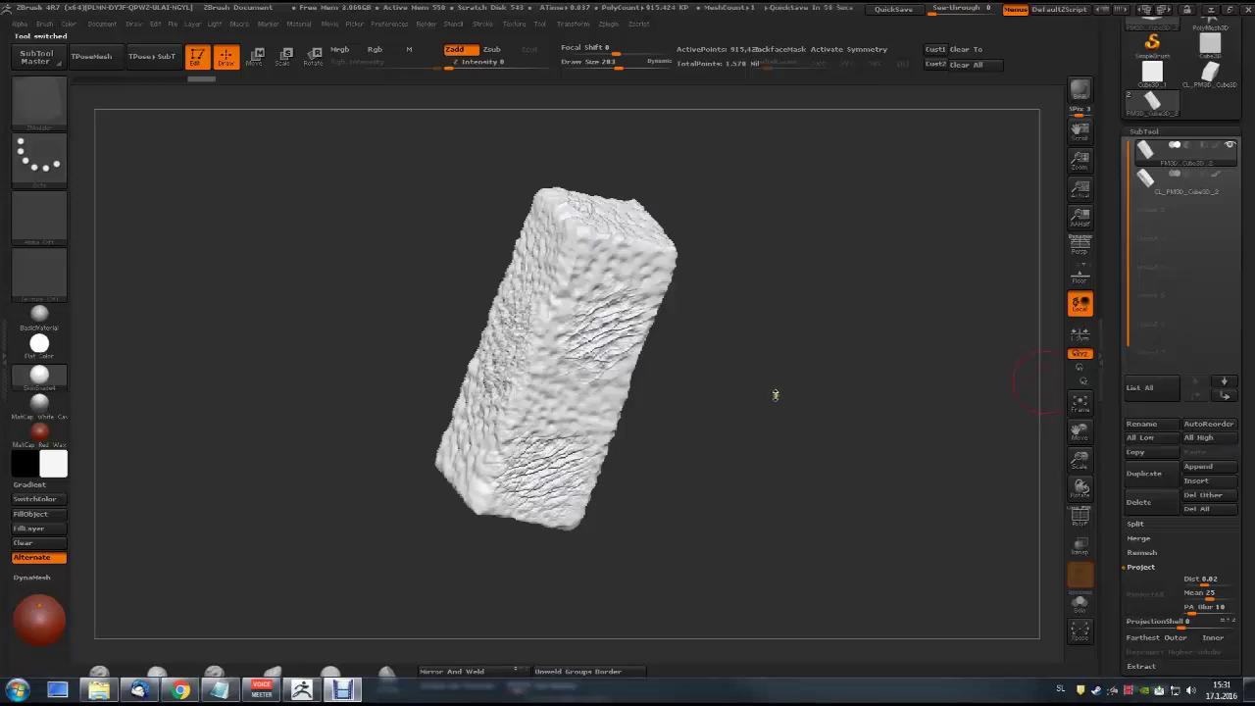
Examine the sculpted brick PM3D_Cube3D_2 from several sides and compare it with the low-poly CL_PM3D_Cube3D_2 subtool
{"action": "mouse_move", "coordinate": [752, 355]}
{"action": "left_mouse_down"}
{"action": "mouse_move", "coordinate": [817, 373]}
{"action": "mouse_move", "coordinate": [784, 331]}
{"action": "mouse_move", "coordinate": [695, 325]}
{"action": "mouse_move", "coordinate": [667, 378]}
{"action": "mouse_move", "coordinate": [653, 379]}
{"action": "mouse_move", "coordinate": [673, 347]}
{"action": "left_mouse_up"}
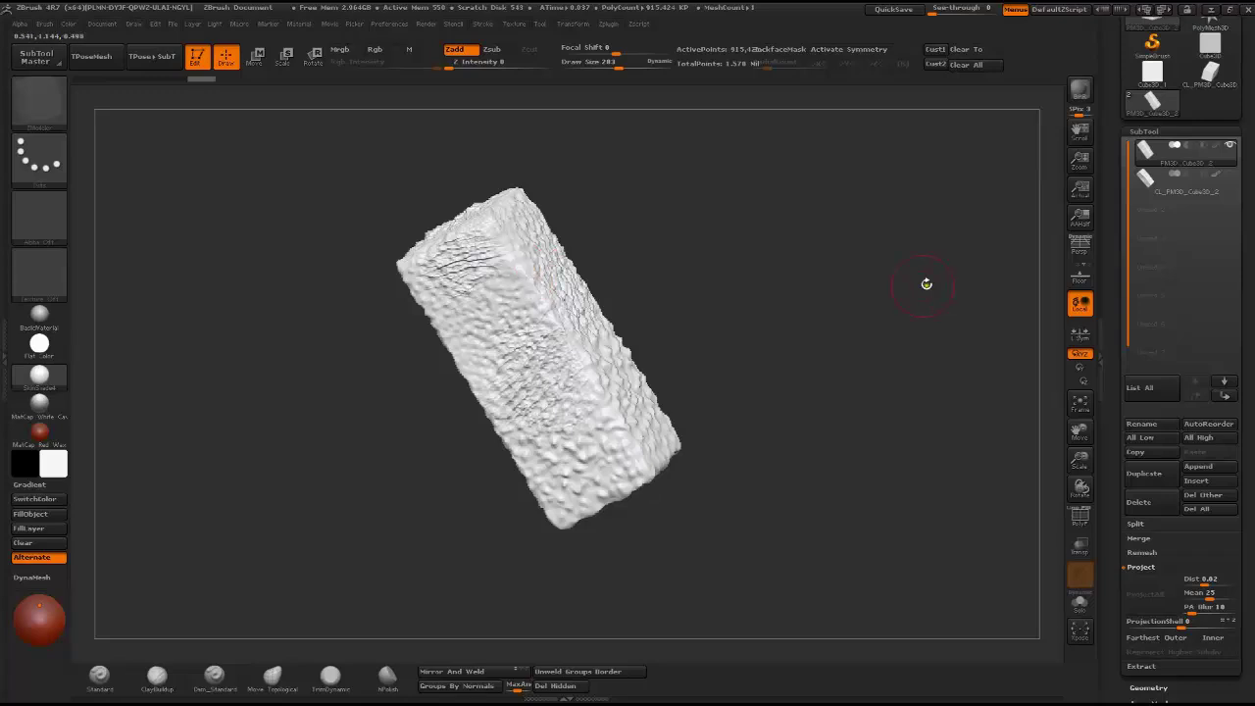
{"action": "mouse_move", "coordinate": [783, 316]}
{"action": "left_mouse_down"}
{"action": "mouse_move", "coordinate": [760, 336]}
{"action": "mouse_move", "coordinate": [772, 341]}
{"action": "mouse_move", "coordinate": [791, 297]}
{"action": "mouse_move", "coordinate": [816, 328]}
{"action": "left_mouse_up"}
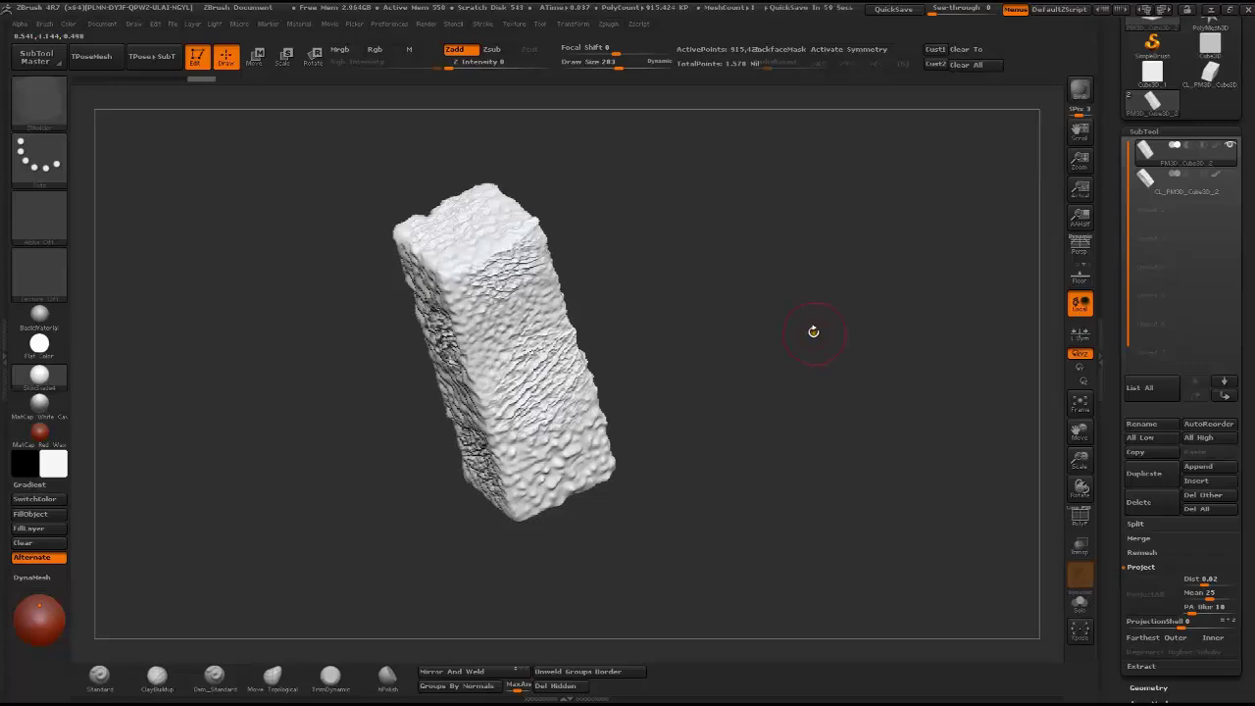
{"action": "mouse_move", "coordinate": [799, 319]}
{"action": "left_mouse_down"}
{"action": "mouse_move", "coordinate": [765, 314]}
{"action": "mouse_move", "coordinate": [742, 285]}
{"action": "mouse_move", "coordinate": [790, 300]}
{"action": "mouse_move", "coordinate": [812, 327]}
{"action": "mouse_move", "coordinate": [871, 268]}
{"action": "mouse_move", "coordinate": [862, 255]}
{"action": "mouse_move", "coordinate": [871, 266]}
{"action": "mouse_move", "coordinate": [749, 258]}
{"action": "left_mouse_up"}
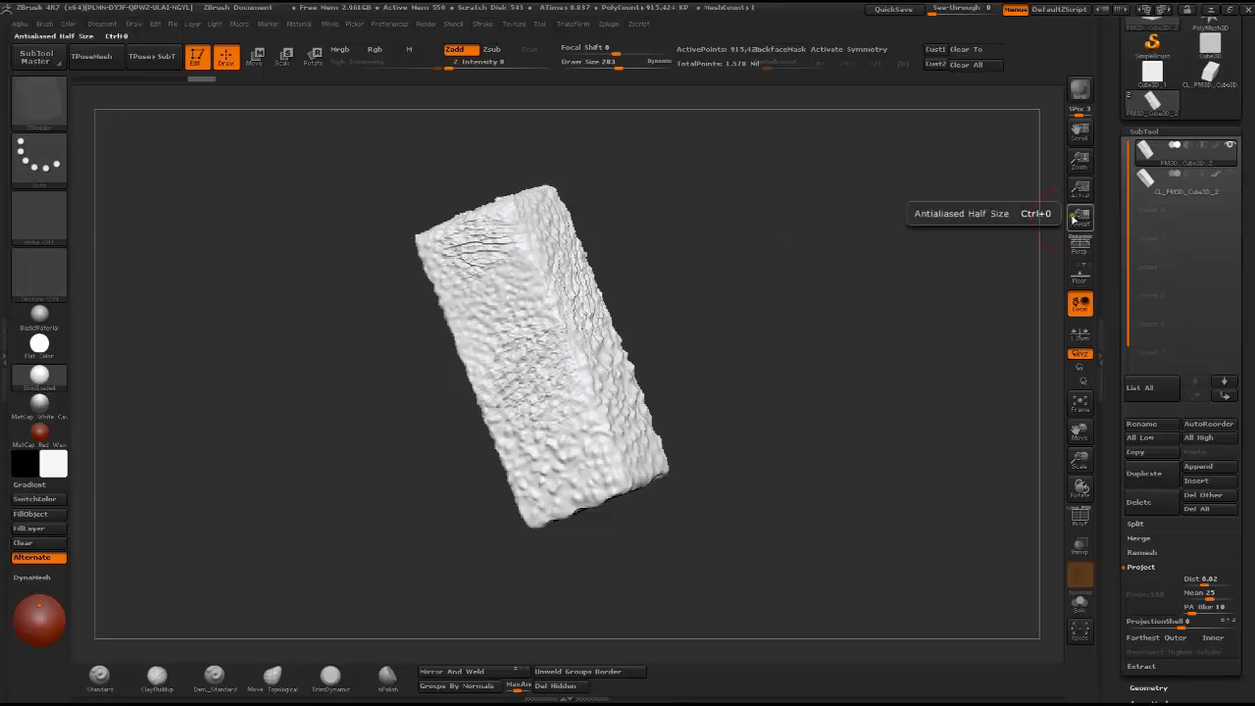
{"action": "mouse_move", "coordinate": [1138, 153]}
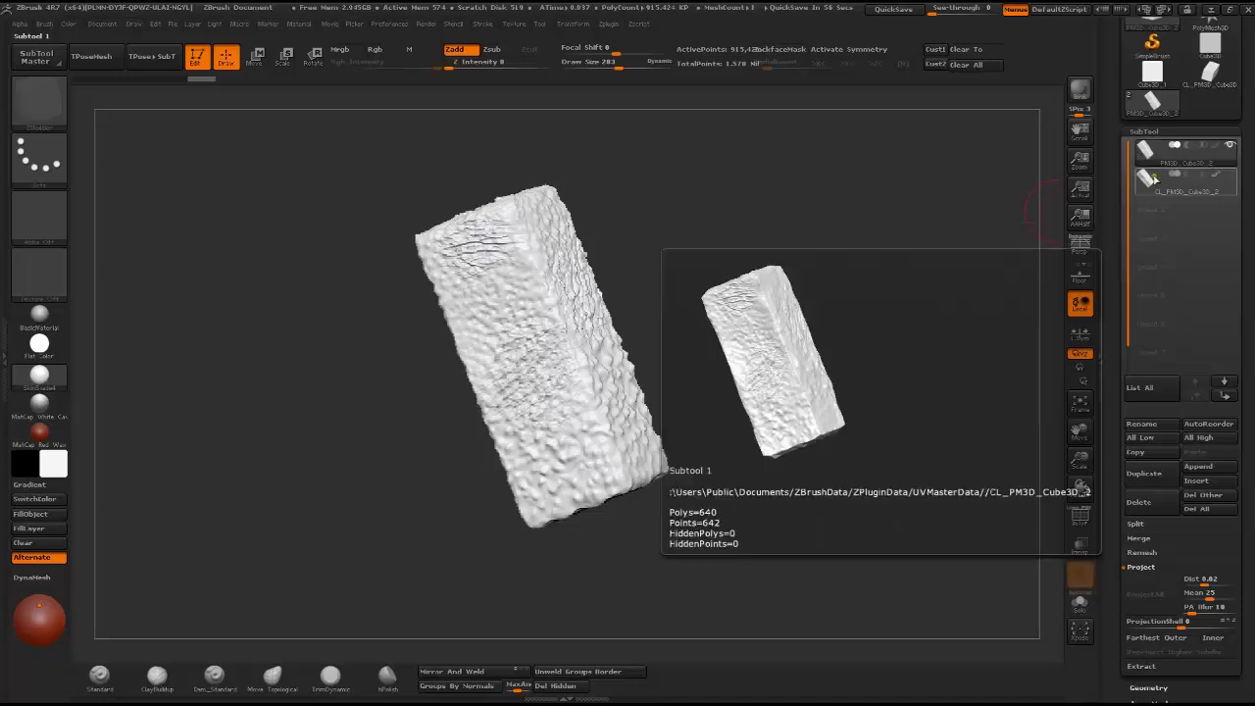
{"action": "left_click", "coordinate": [1146, 179]}
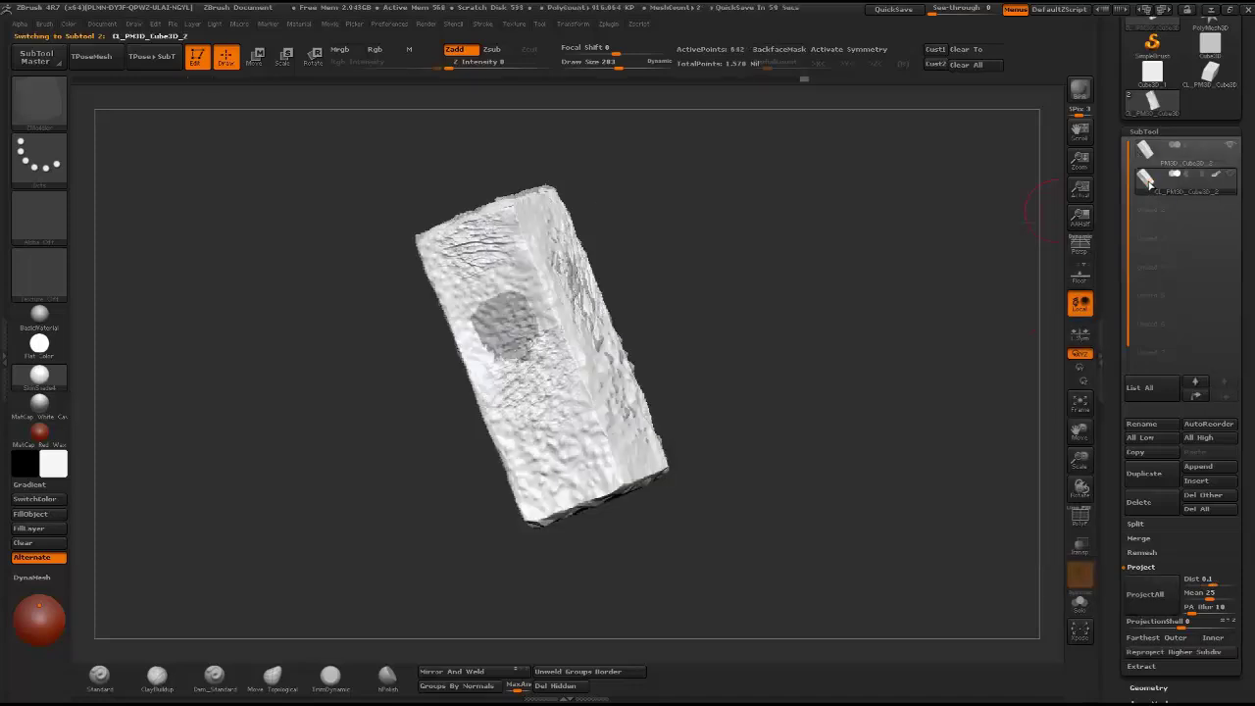
{"action": "left_click_drag", "start_coordinate": [858, 261], "coordinate": [780, 256]}
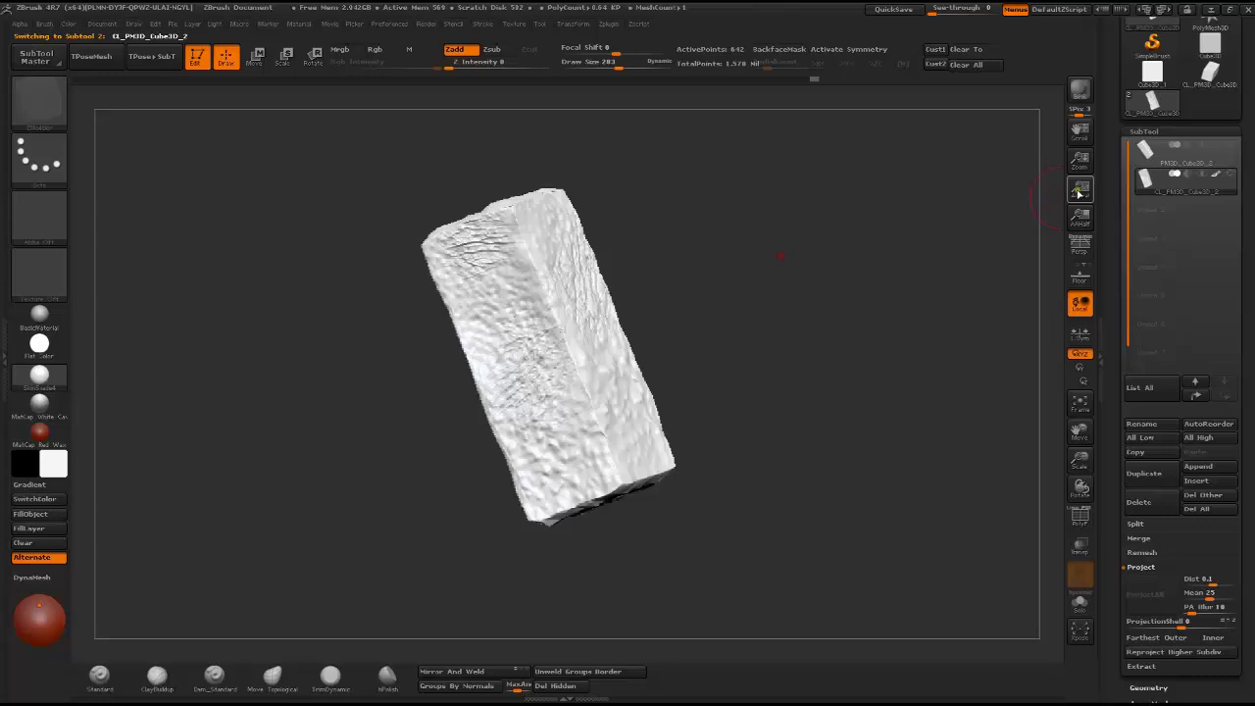
{"action": "mouse_move", "coordinate": [1147, 191]}
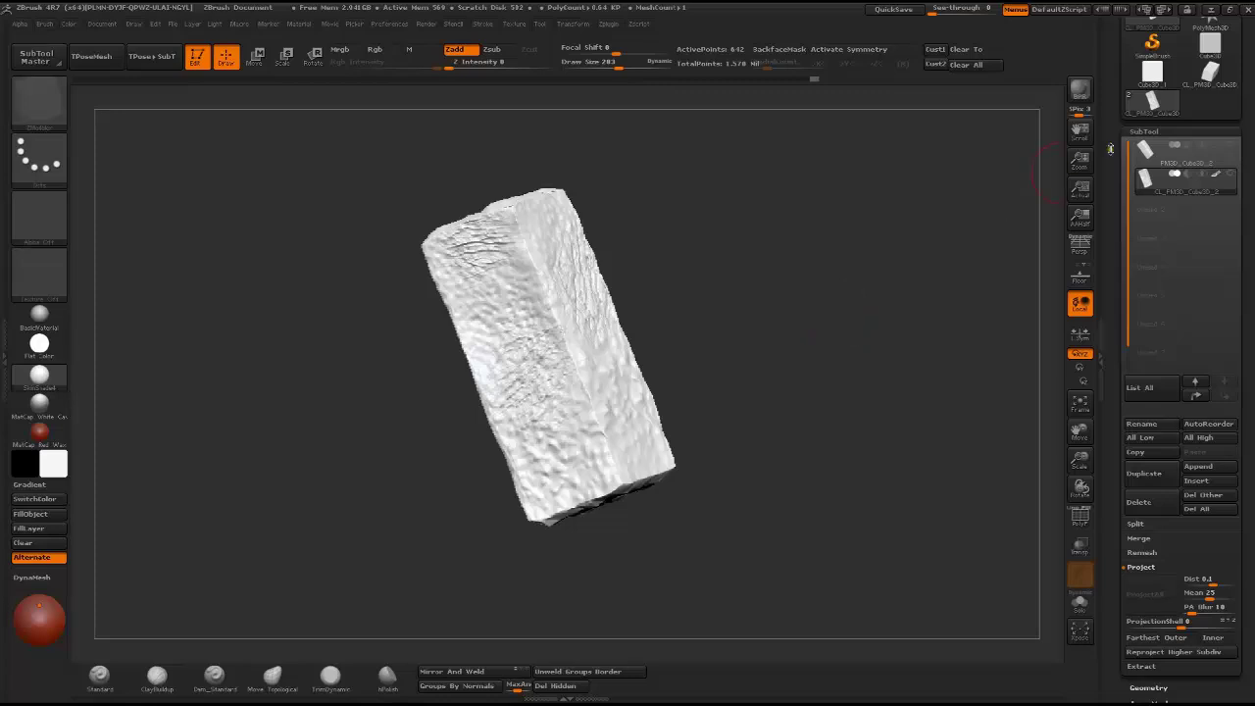
{"action": "left_click", "coordinate": [1151, 149]}
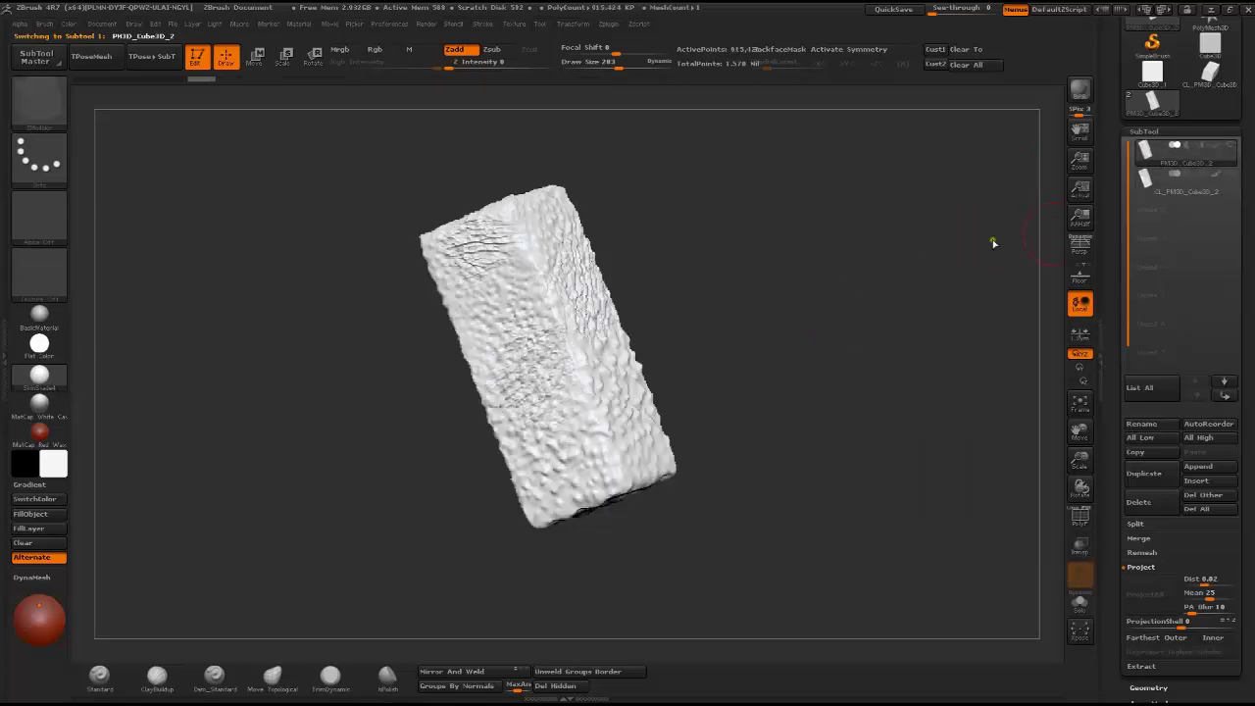
{"action": "left_click_drag", "start_coordinate": [777, 205], "coordinate": [773, 245]}
{"action": "left_click_drag", "start_coordinate": [1240, 472], "coordinate": [1244, 335]}
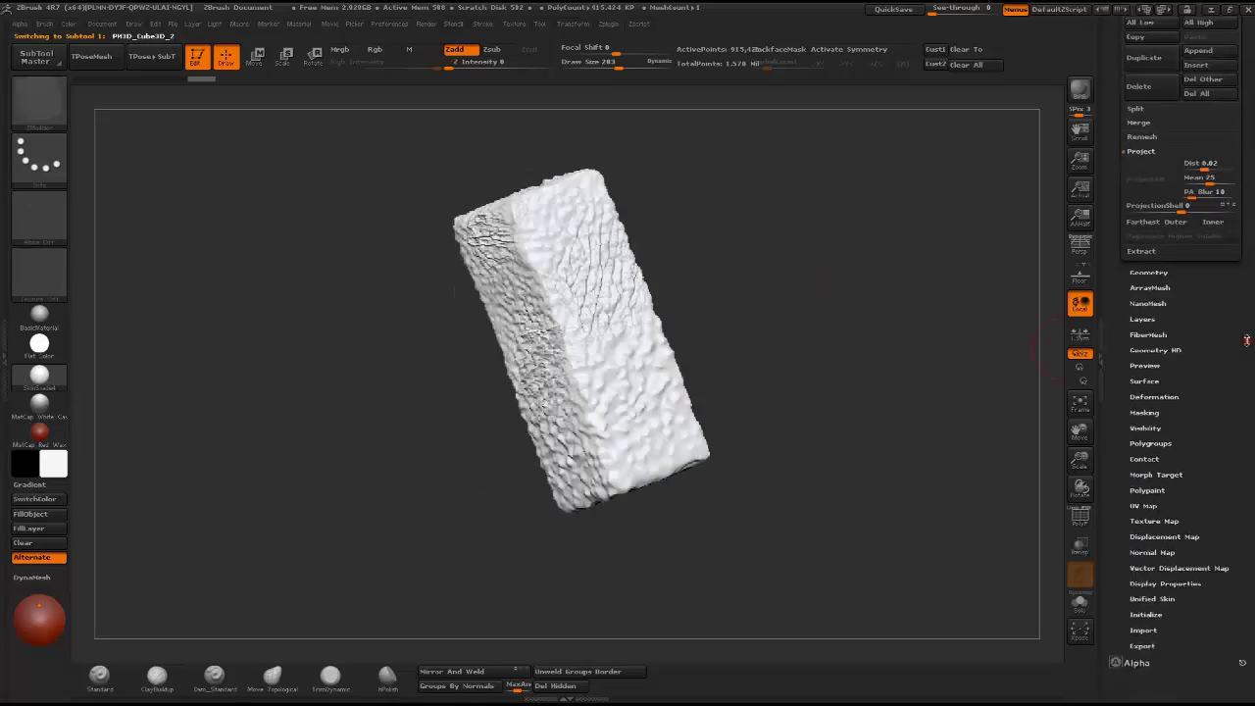
{"action": "left_click", "coordinate": [1141, 275]}
{"action": "scroll", "coordinate": [1138, 274], "scroll_direction": "up", "scroll_amount": 5}
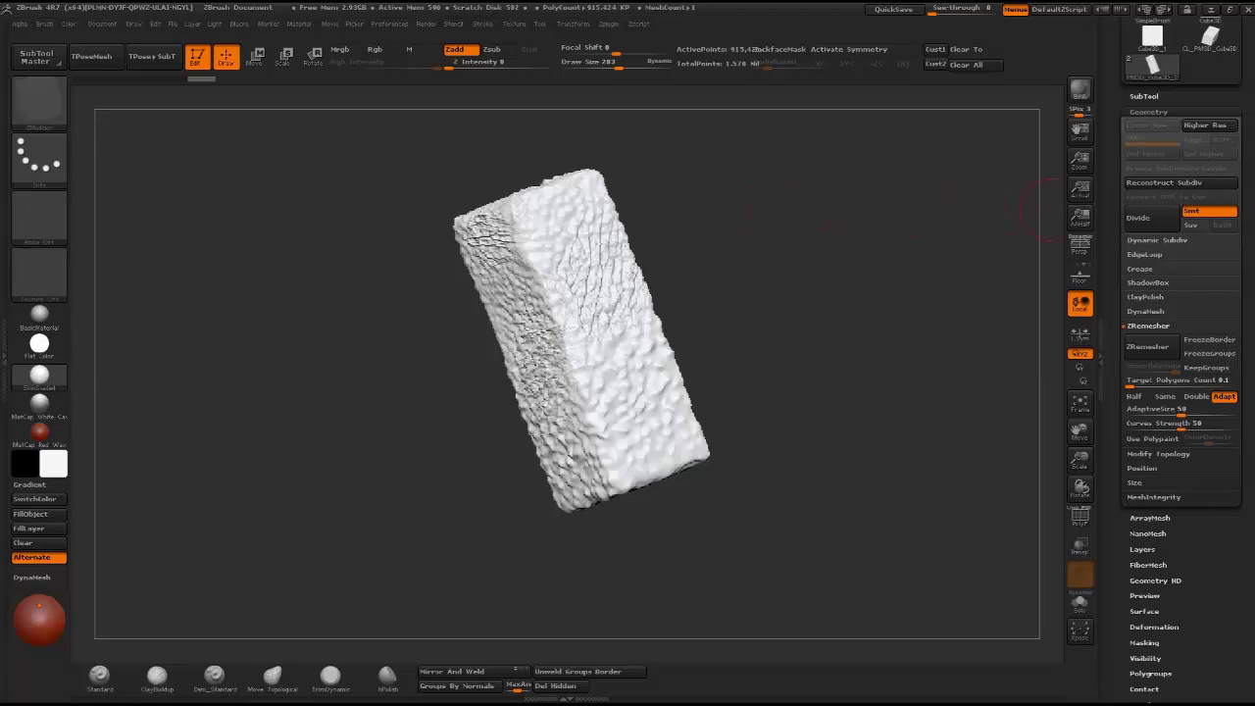
{"action": "scroll", "coordinate": [1176, 294], "scroll_direction": "up", "scroll_amount": 5}
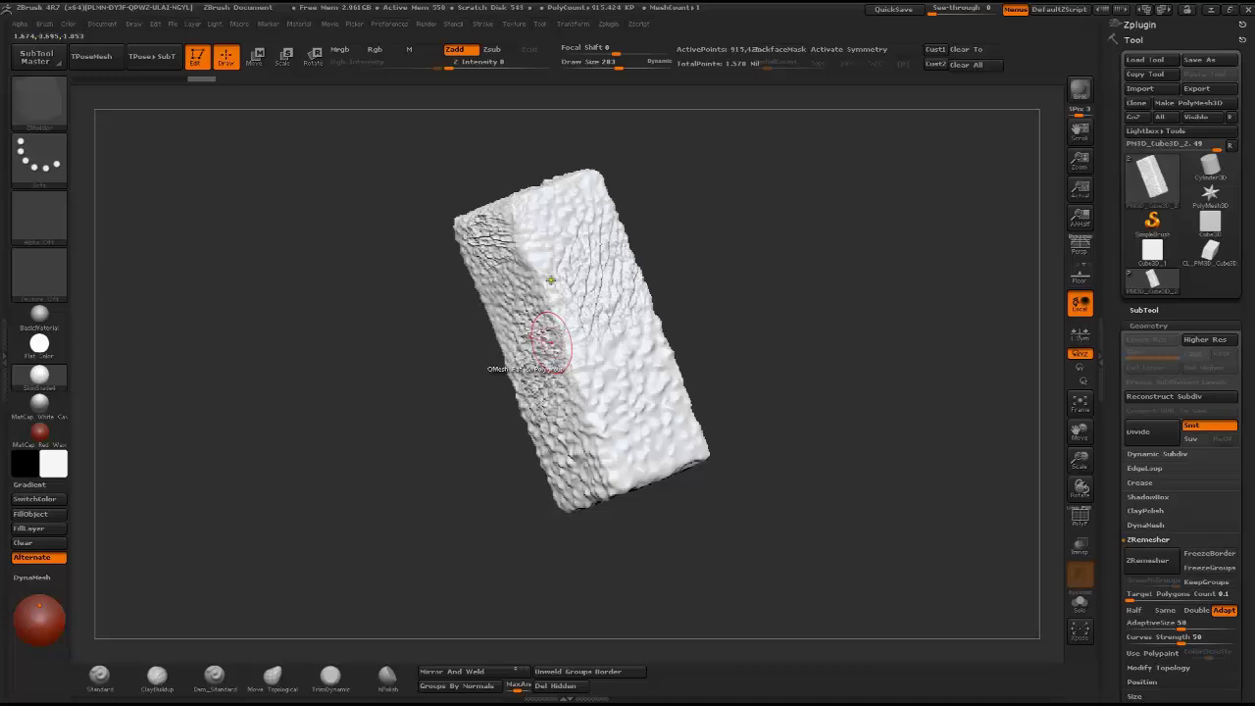
{"action": "mouse_move", "coordinate": [692, 234]}
{"action": "left_mouse_down"}
{"action": "mouse_move", "coordinate": [823, 252]}
{"action": "mouse_move", "coordinate": [732, 235]}
{"action": "left_mouse_up"}
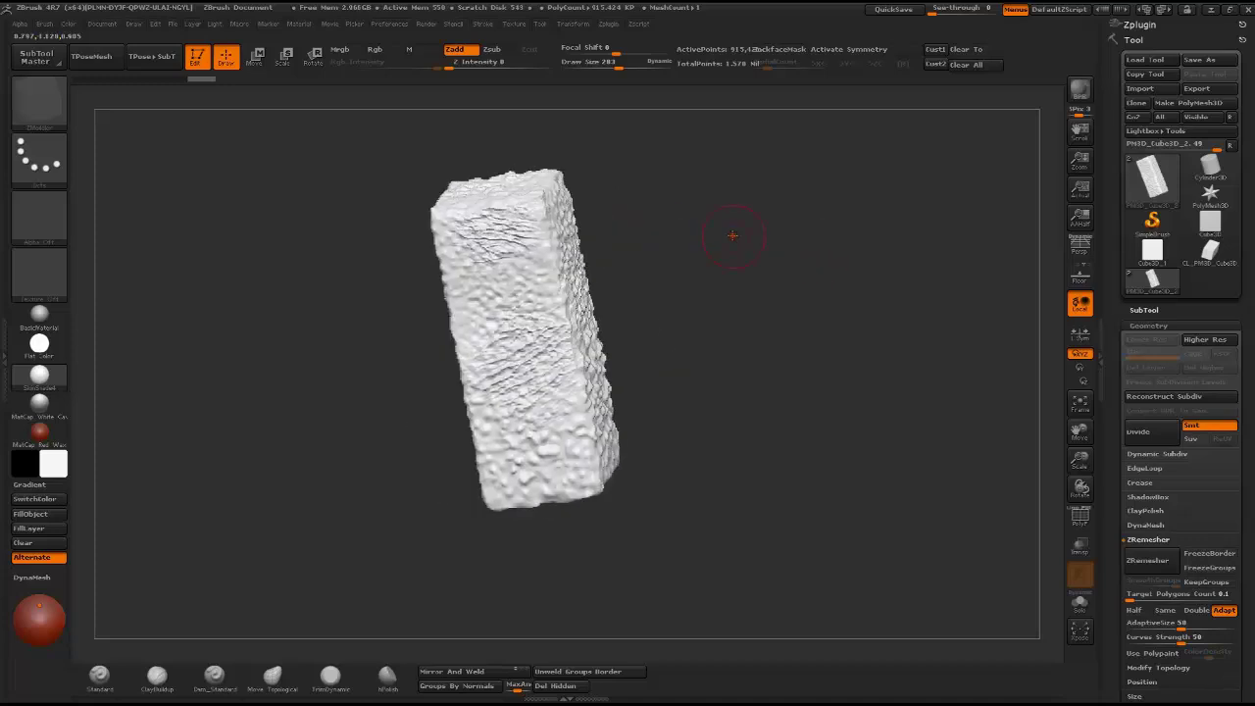
Switch to the CL_PM3D_Cube3D_3 tool and turn on the polyframe display to inspect the block's topology and polygroups
{"action": "mouse_move", "coordinate": [1211, 250]}
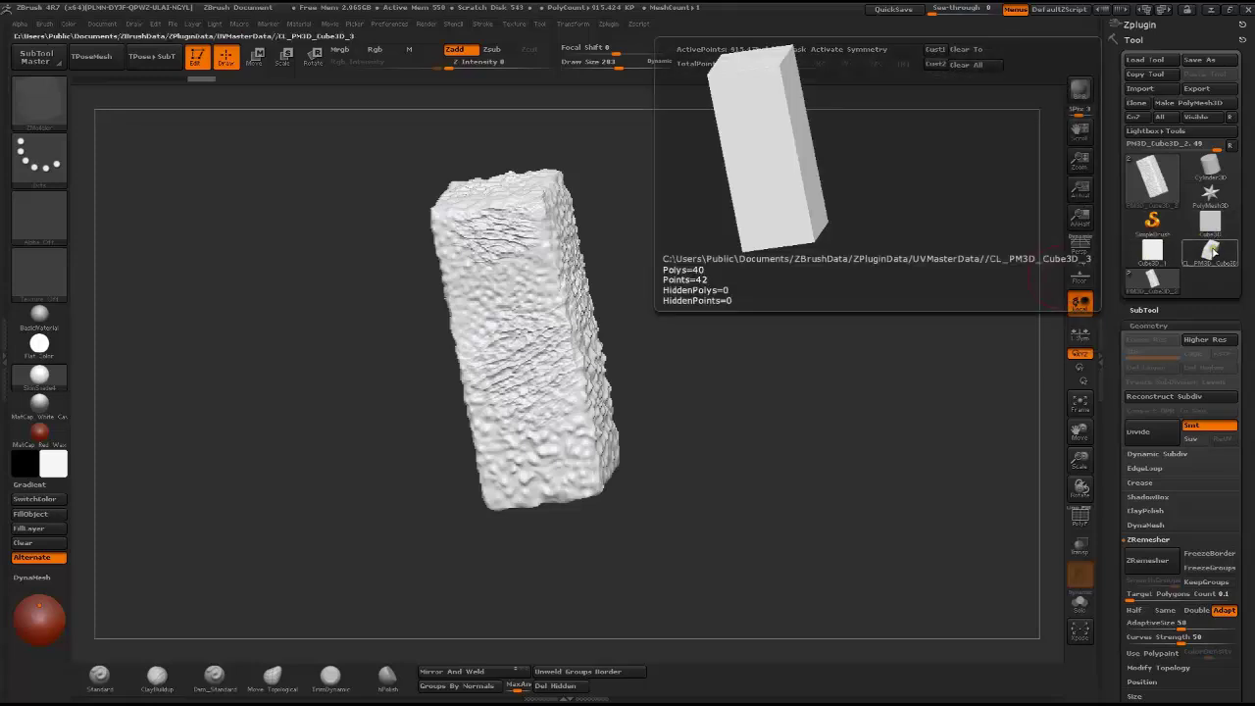
{"action": "left_click", "coordinate": [1213, 251]}
{"action": "key", "text": "shift+f"}
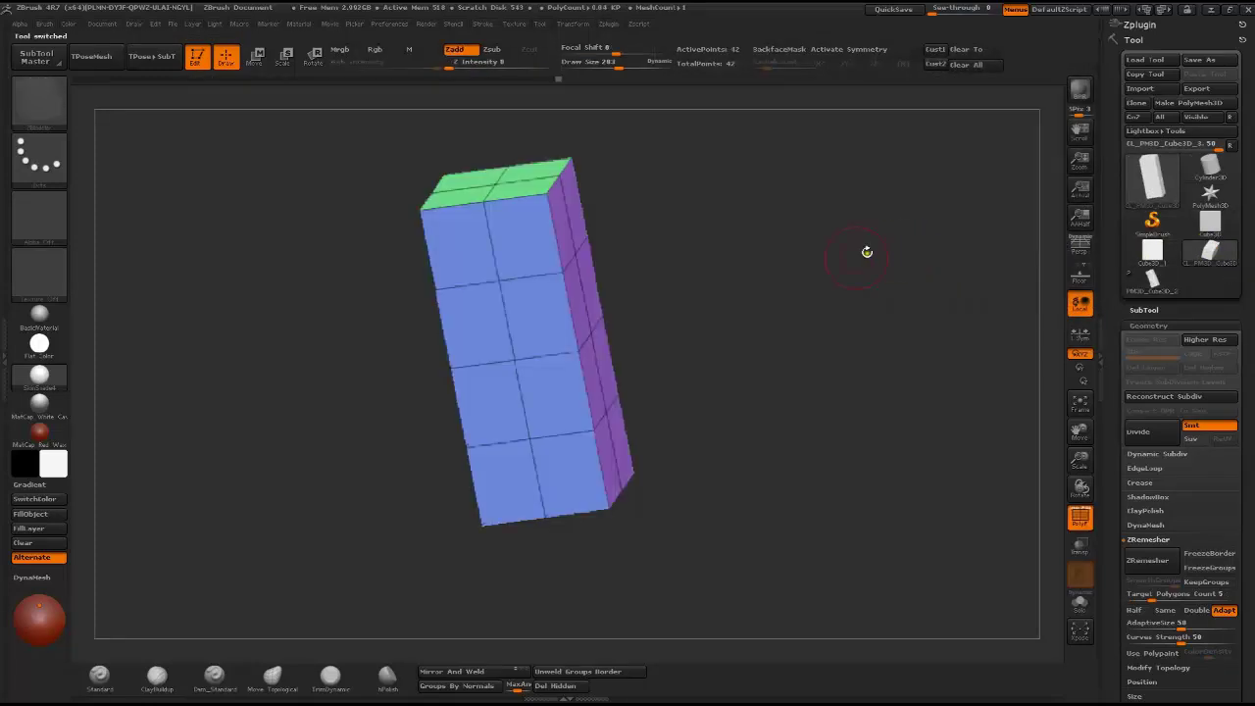
{"action": "left_click_drag", "start_coordinate": [757, 271], "coordinate": [804, 260]}
Convert the Cube3D primitive to a PolyMesh3D and initialize it as a QCube
{"action": "left_click", "coordinate": [1199, 225]}
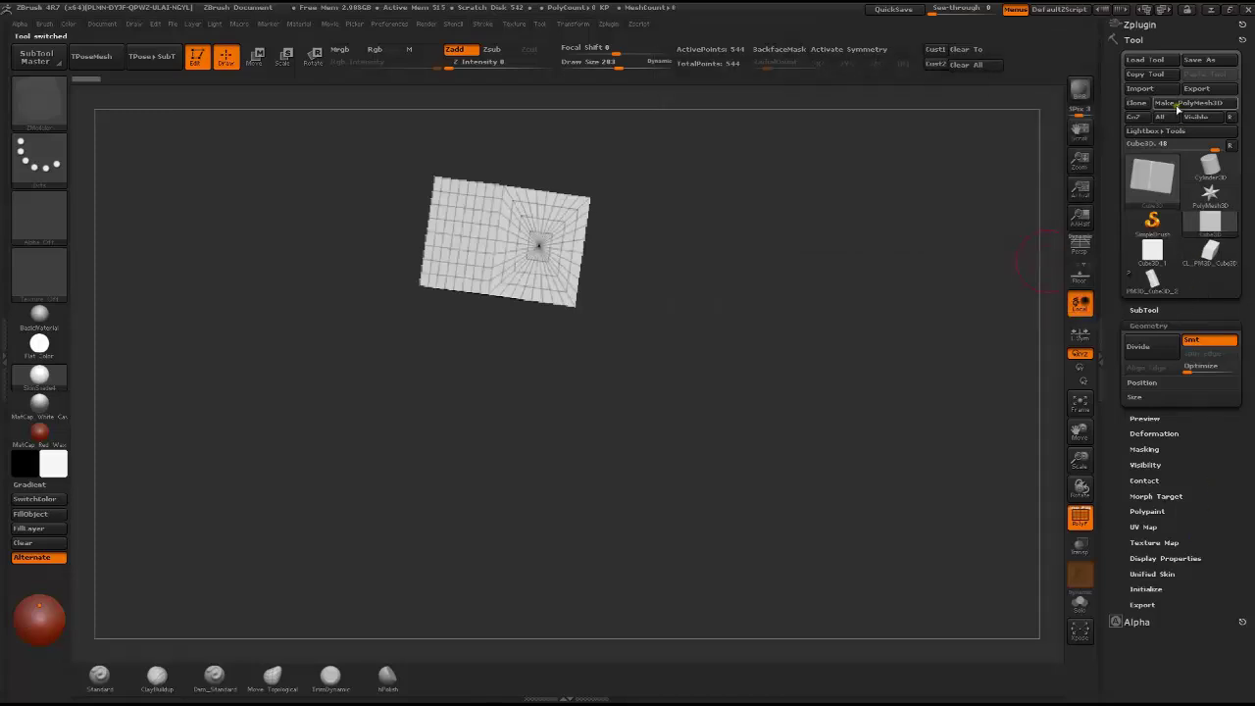
{"action": "left_click", "coordinate": [1177, 104]}
{"action": "left_click_drag", "start_coordinate": [1250, 488], "coordinate": [1246, 340]}
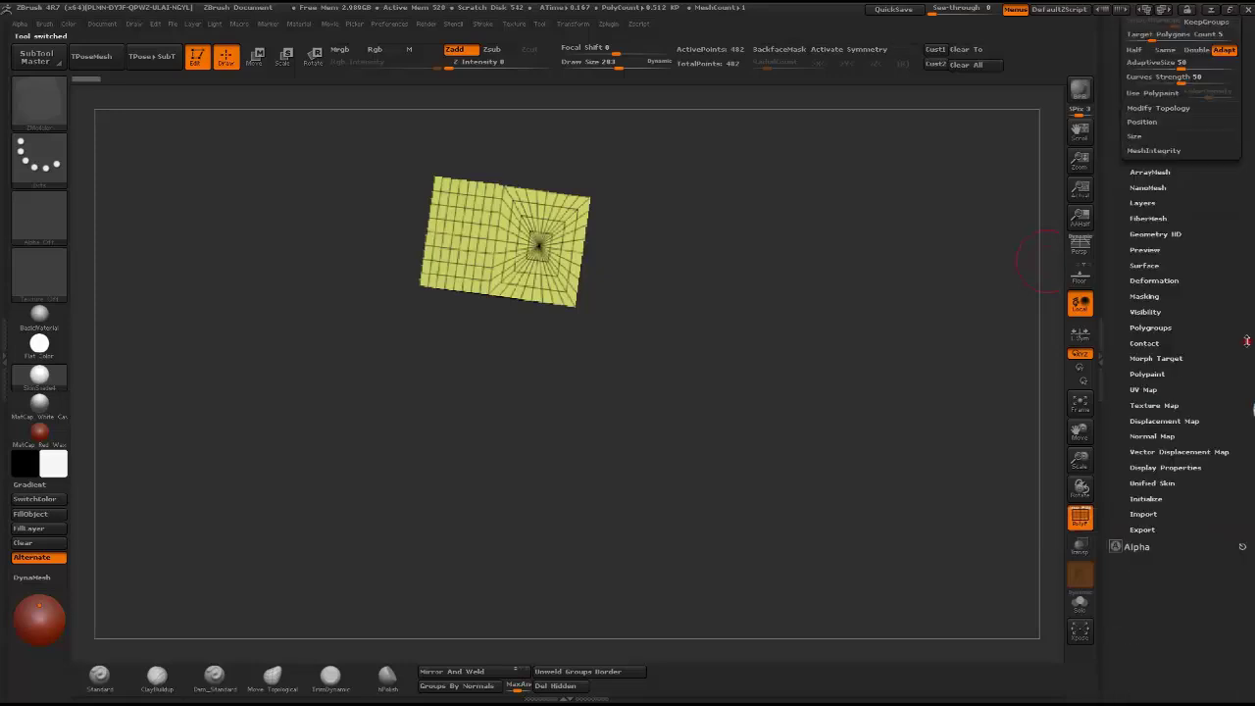
{"action": "left_click", "coordinate": [1162, 487]}
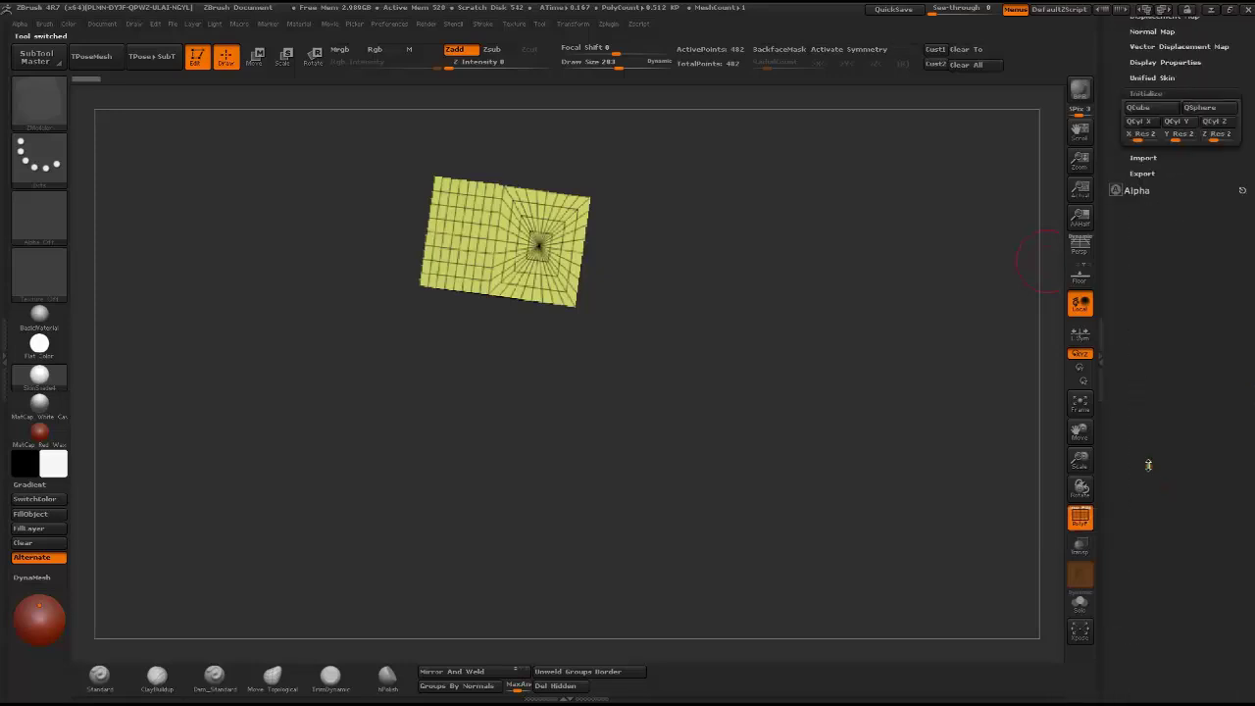
{"action": "left_click", "coordinate": [1139, 108]}
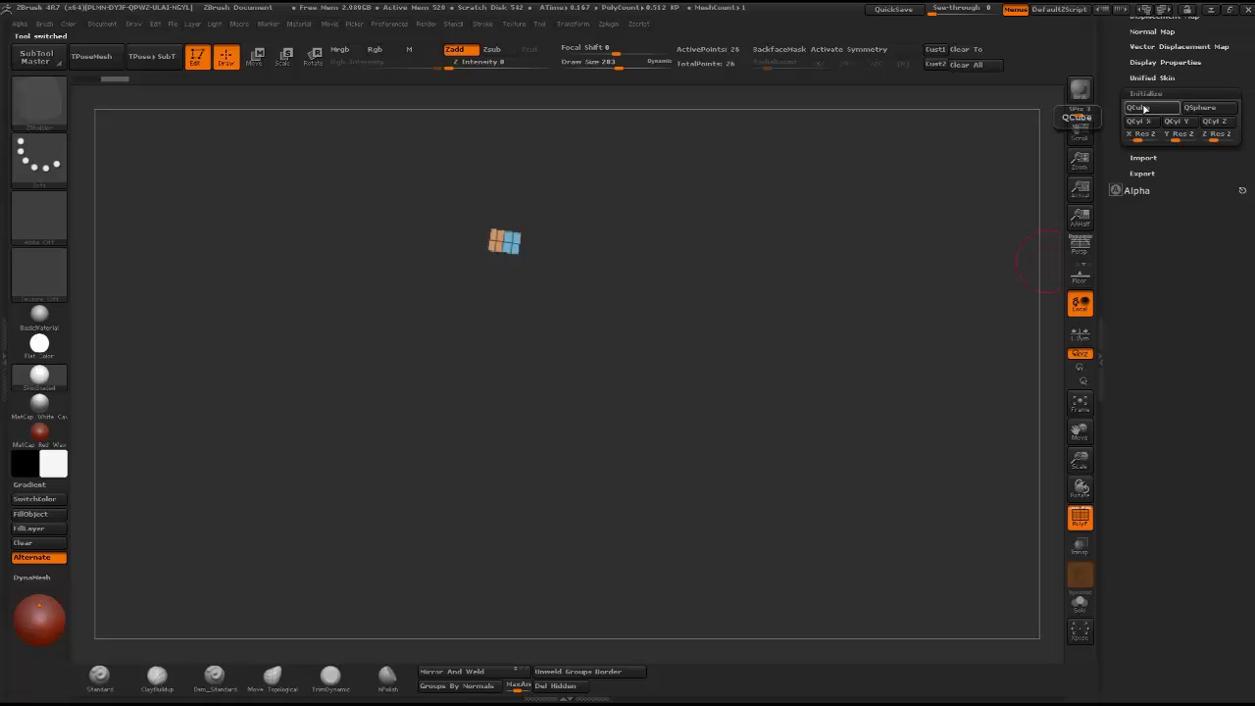
{"action": "left_click_drag", "start_coordinate": [639, 243], "coordinate": [615, 280]}
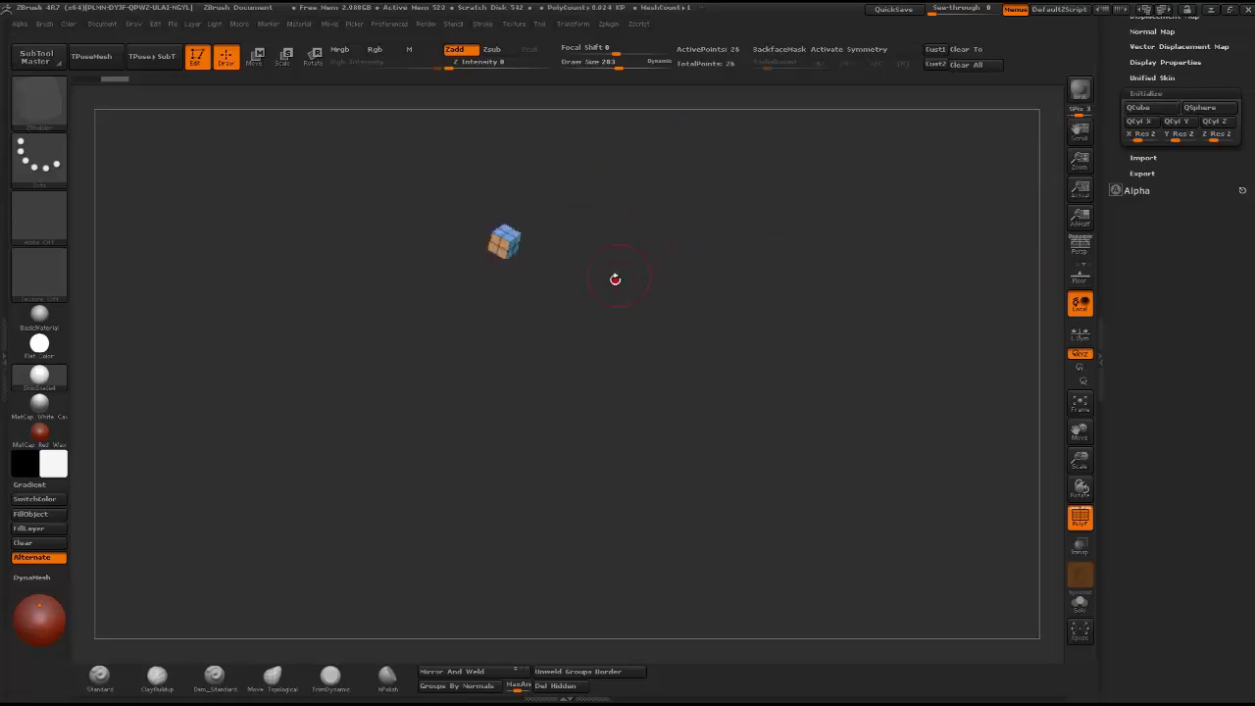
Enlarge the QCube uniformly on all axes by the maximum amount with the Size deformation
{"action": "left_click_drag", "start_coordinate": [1187, 249], "coordinate": [1204, 350]}
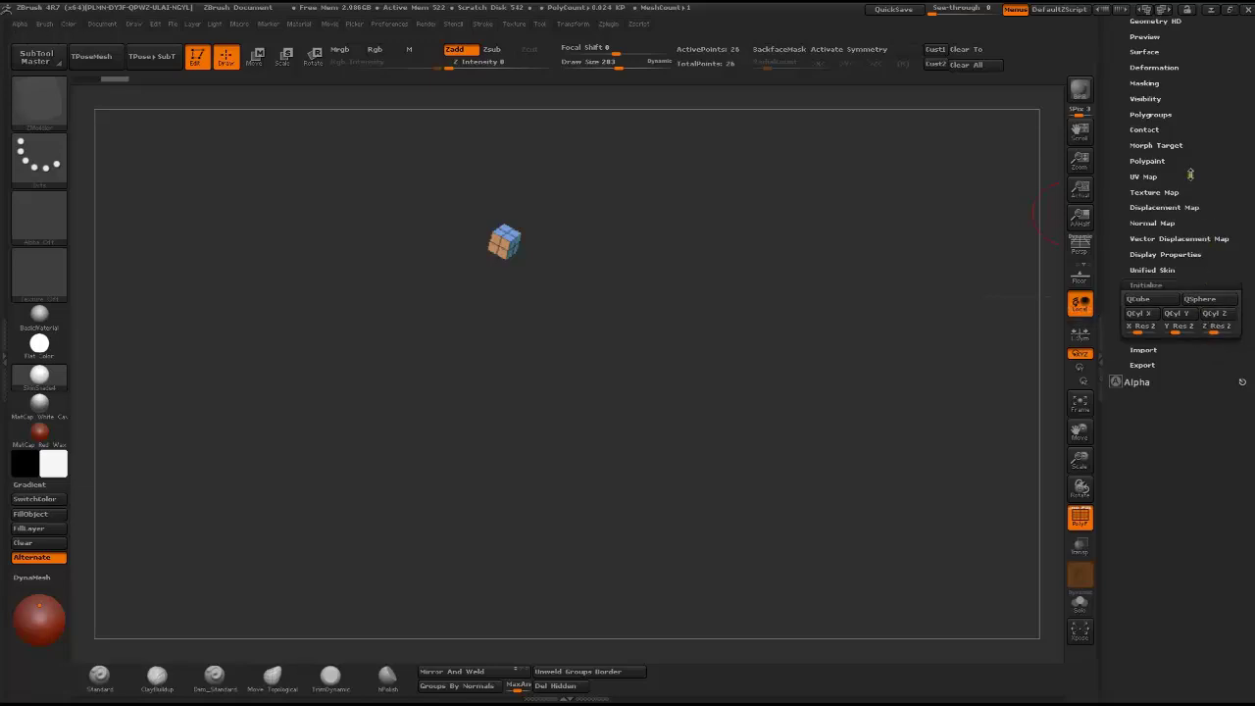
{"action": "left_click", "coordinate": [1154, 67]}
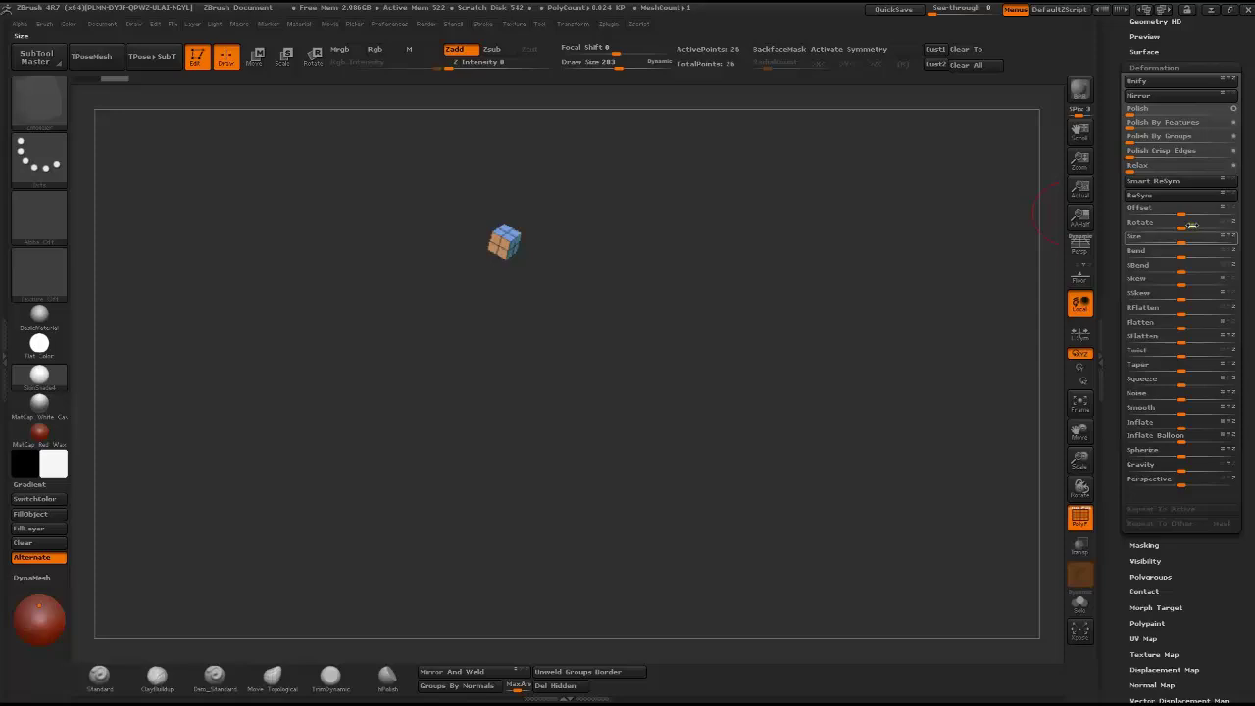
{"action": "left_click_drag", "start_coordinate": [1174, 236], "coordinate": [1250, 242]}
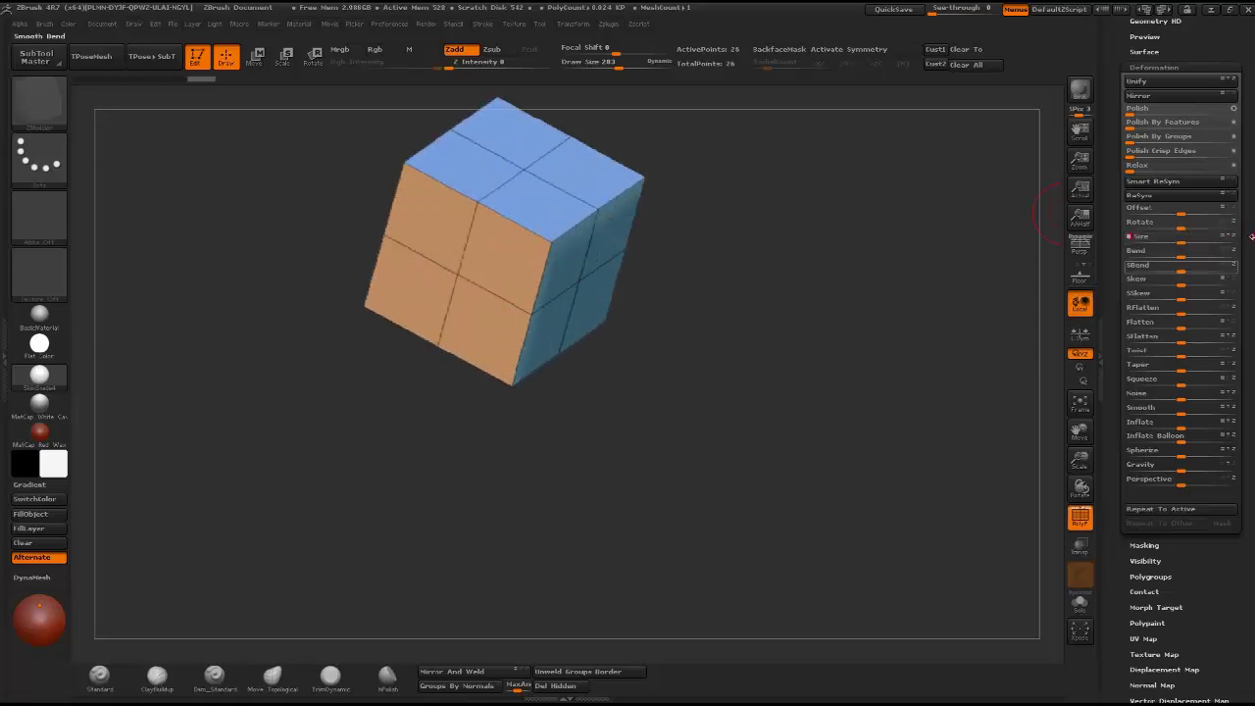
{"action": "left_click_drag", "start_coordinate": [833, 326], "coordinate": [743, 296], "text": "alt"}
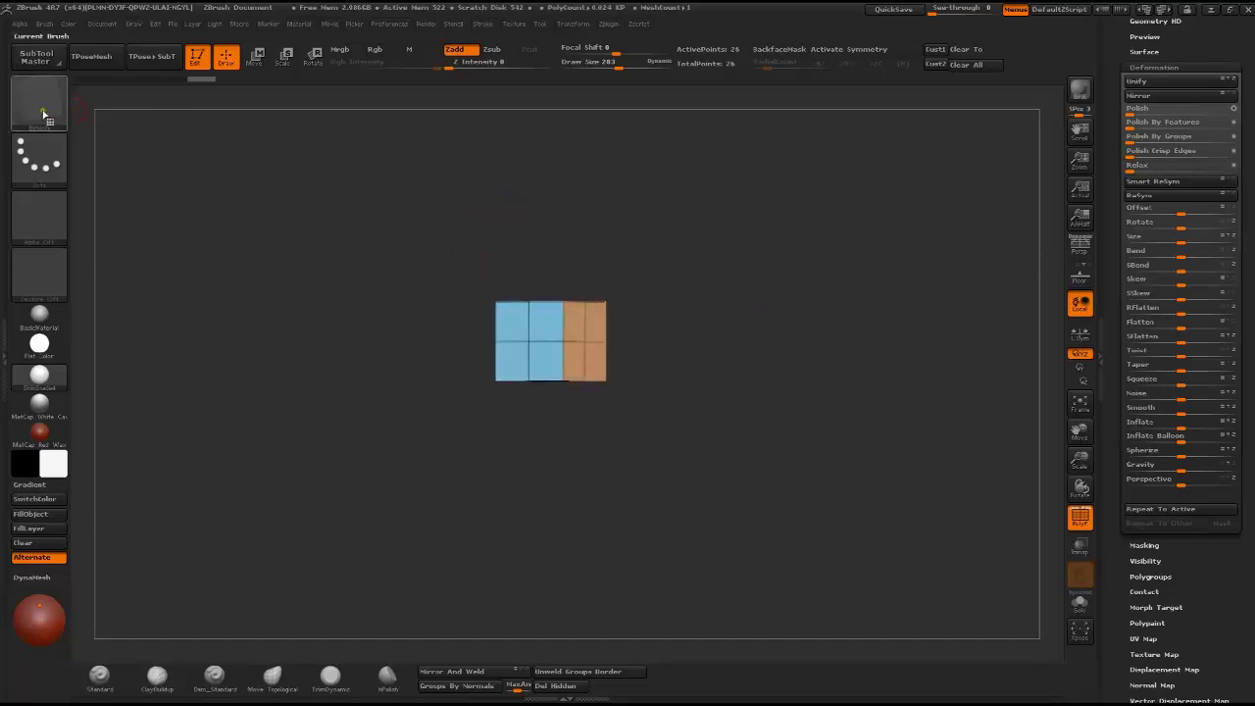
Select the ZModeler brush for editing the enlarged cube
{"action": "key", "text": "b"}
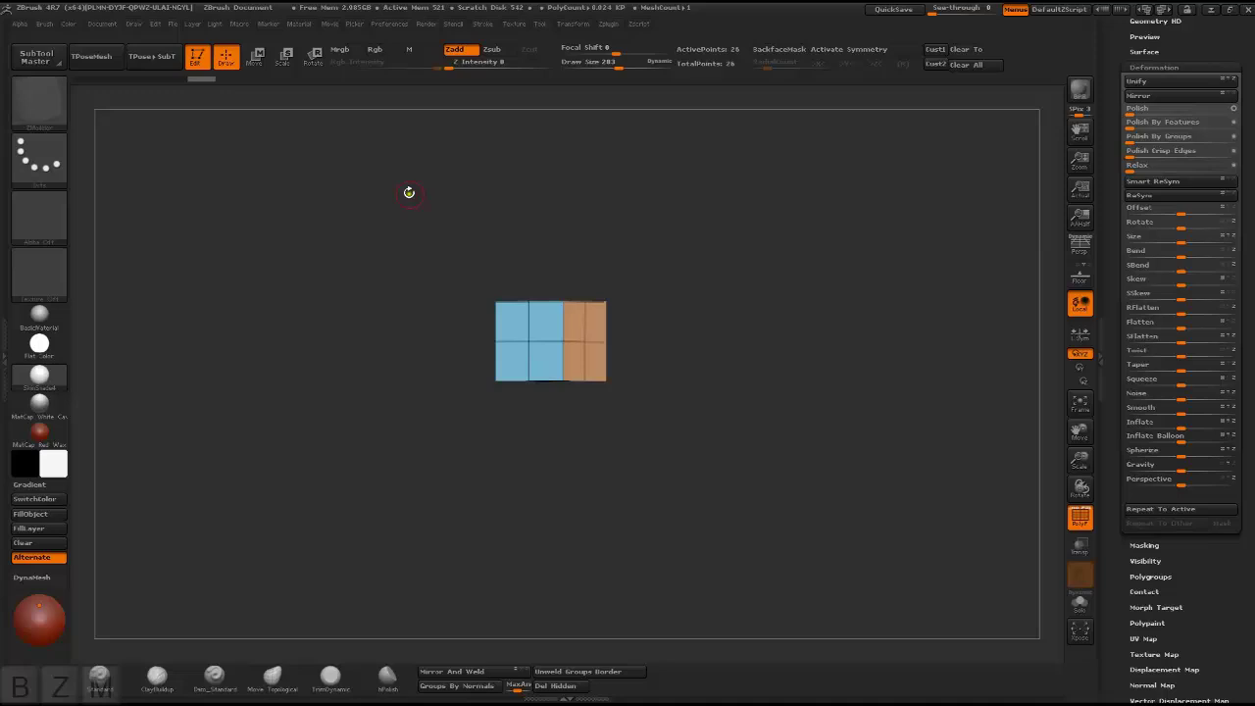
{"action": "key", "text": "z"}
{"action": "key", "text": "m"}
{"action": "key", "text": "b"}
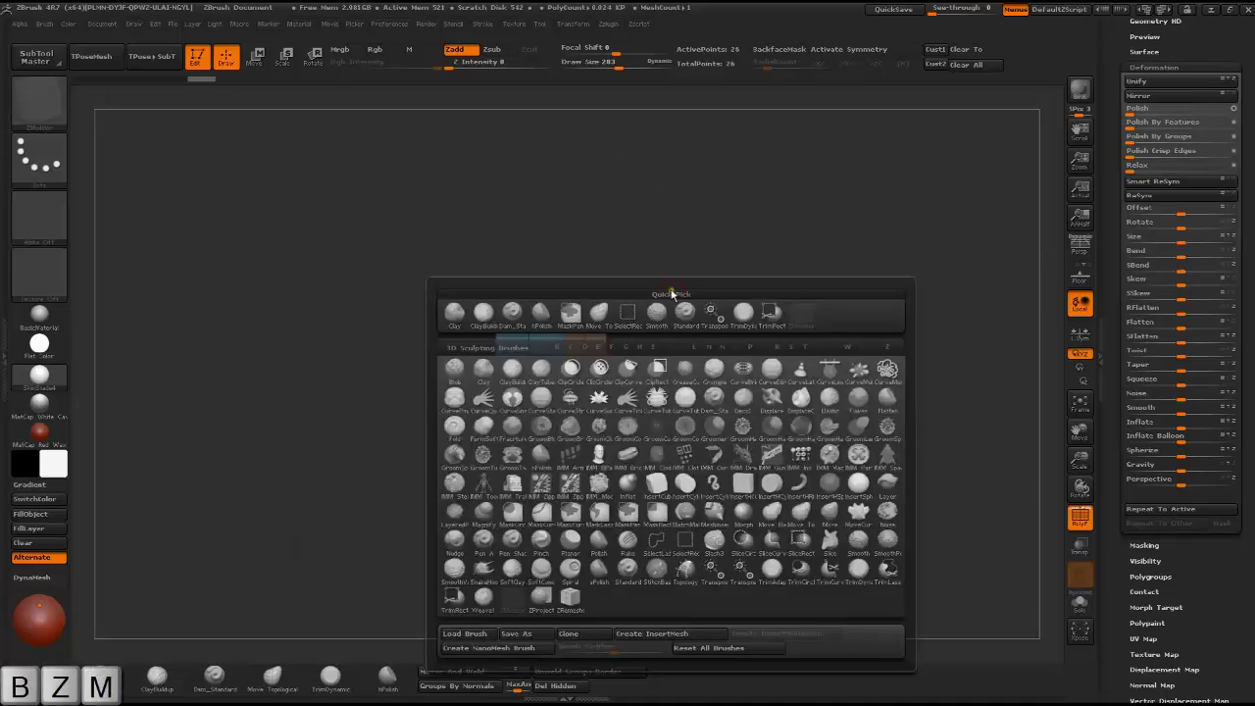
{"action": "key", "text": "z"}
{"action": "key", "text": "m"}
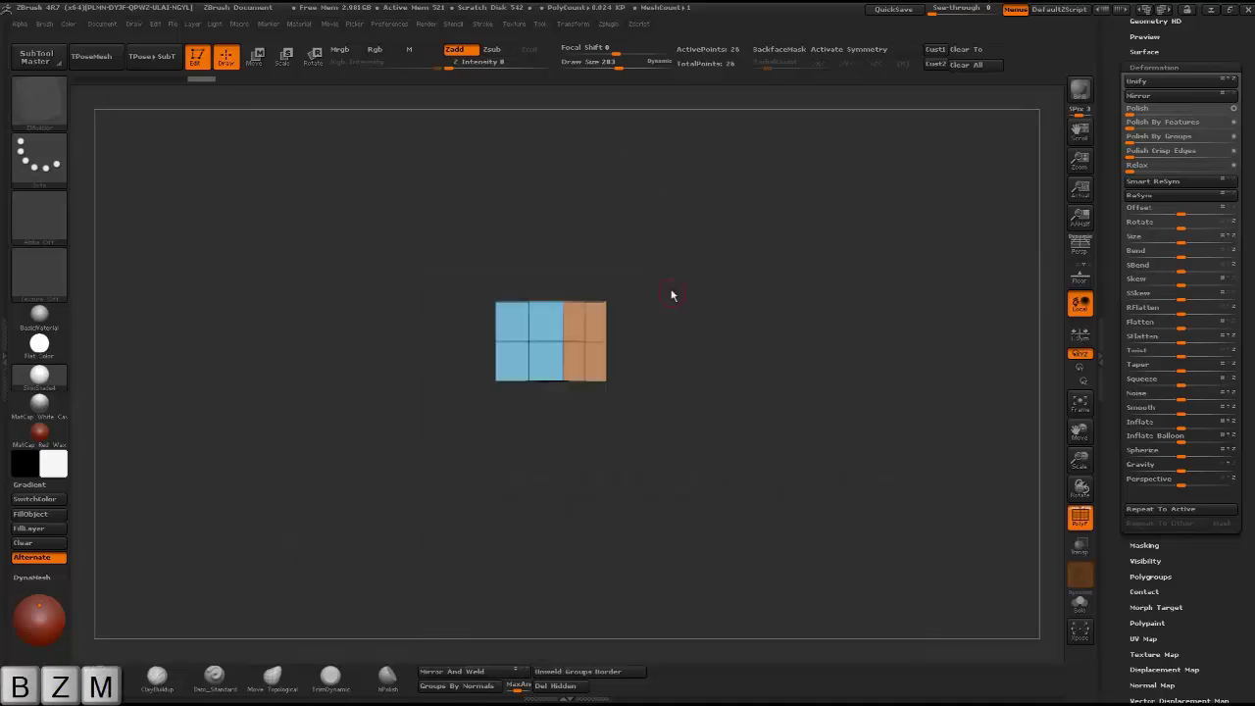
{"action": "left_click_drag", "start_coordinate": [614, 212], "coordinate": [680, 266], "text": "alt"}
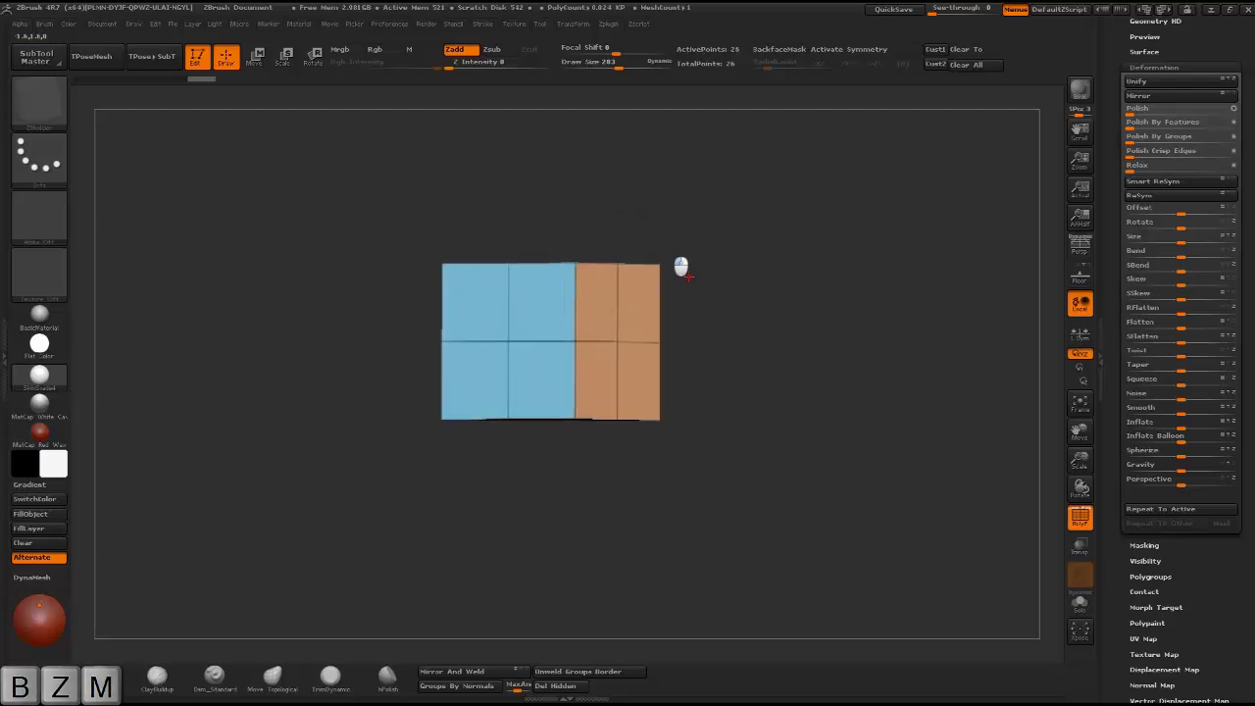
Extrude one whole side of the cube outward with ZModeler, pulling it further to form an elongated brick-shaped block
{"action": "key", "text": "space"}
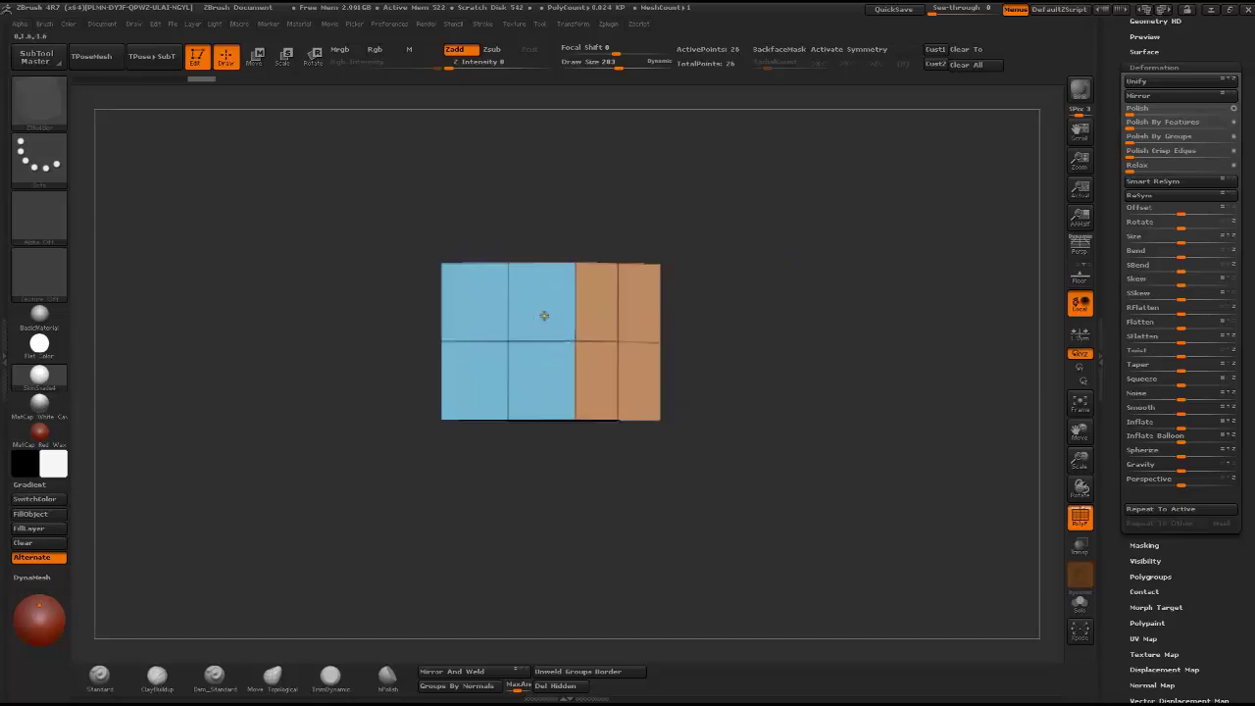
{"action": "left_click_drag", "start_coordinate": [546, 314], "coordinate": [370, 323]}
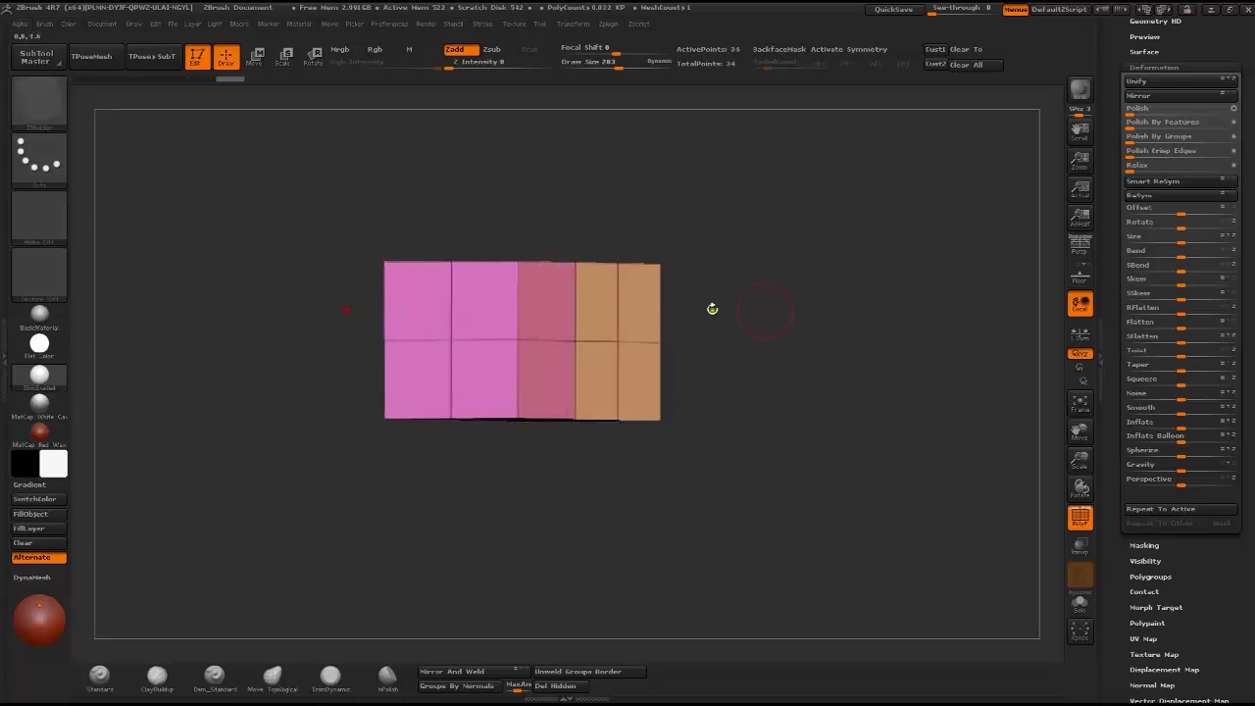
{"action": "left_click_drag", "start_coordinate": [712, 309], "coordinate": [708, 275]}
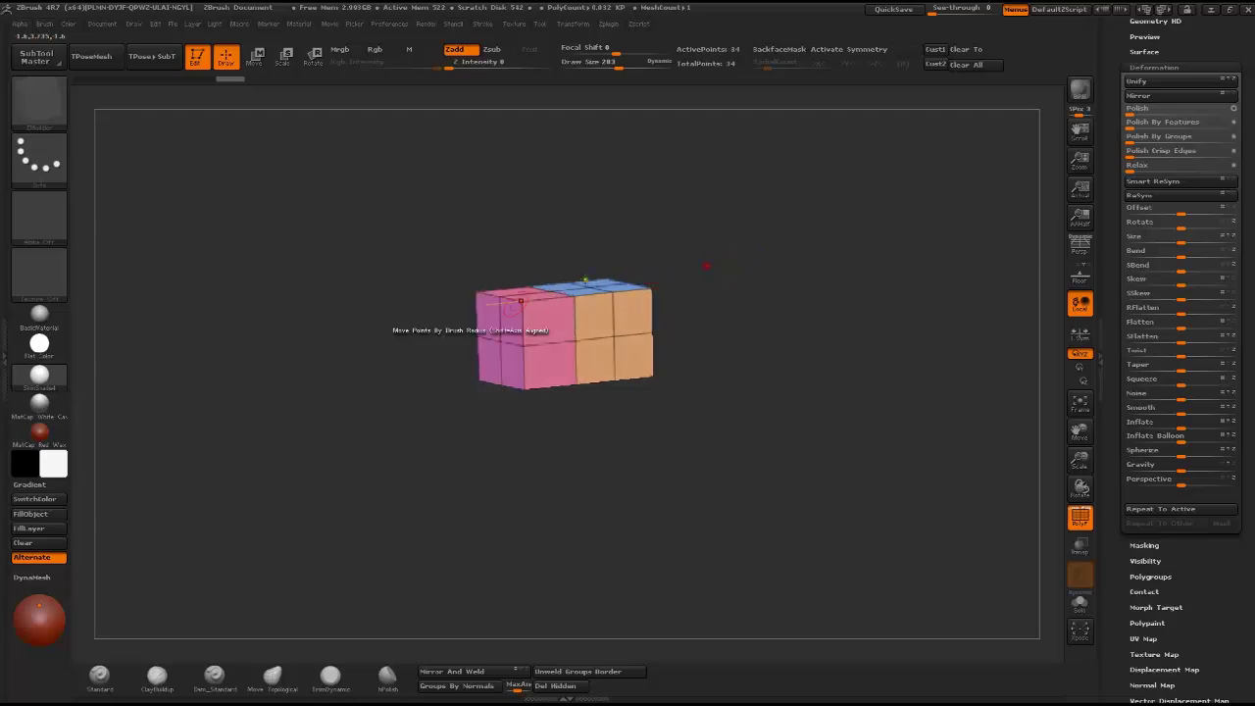
{"action": "left_click_drag", "start_coordinate": [513, 342], "coordinate": [415, 350]}
{"action": "left_click_drag", "start_coordinate": [784, 239], "coordinate": [782, 320]}
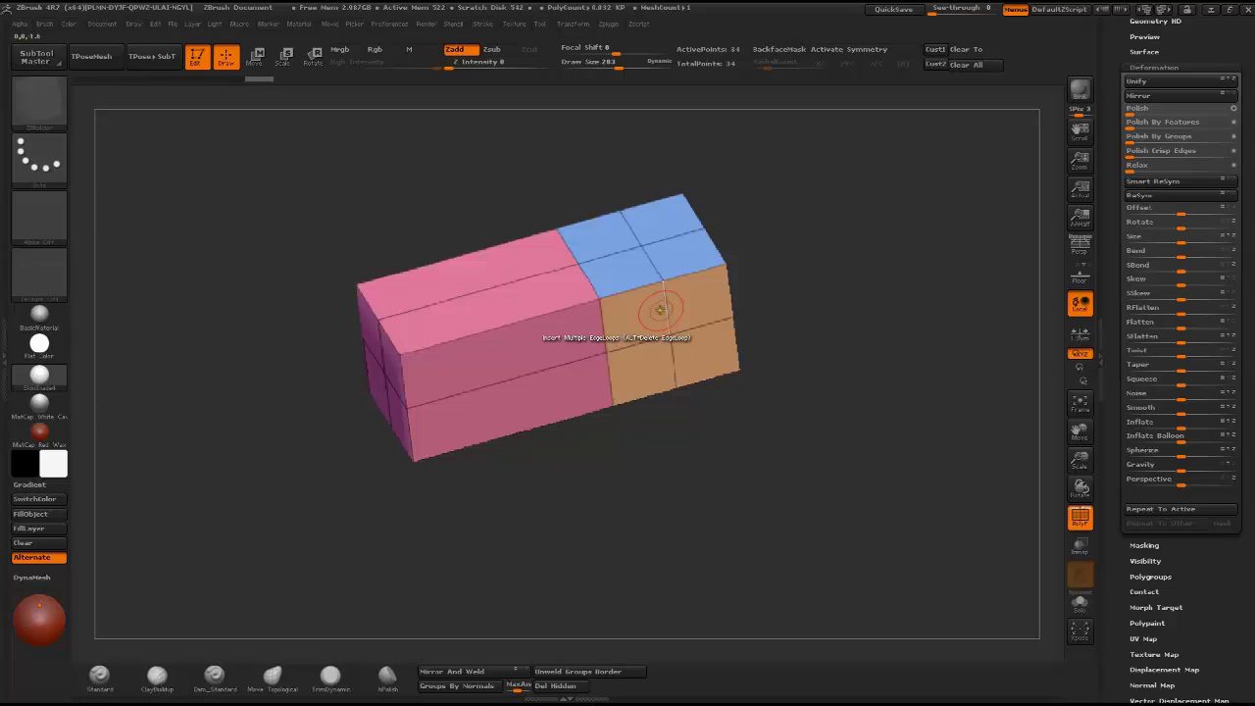
Set the ZModeler edge action to Insert with Multiple EdgeLoops and delete the two crosswise edge loops from the block
{"action": "key", "text": "space"}
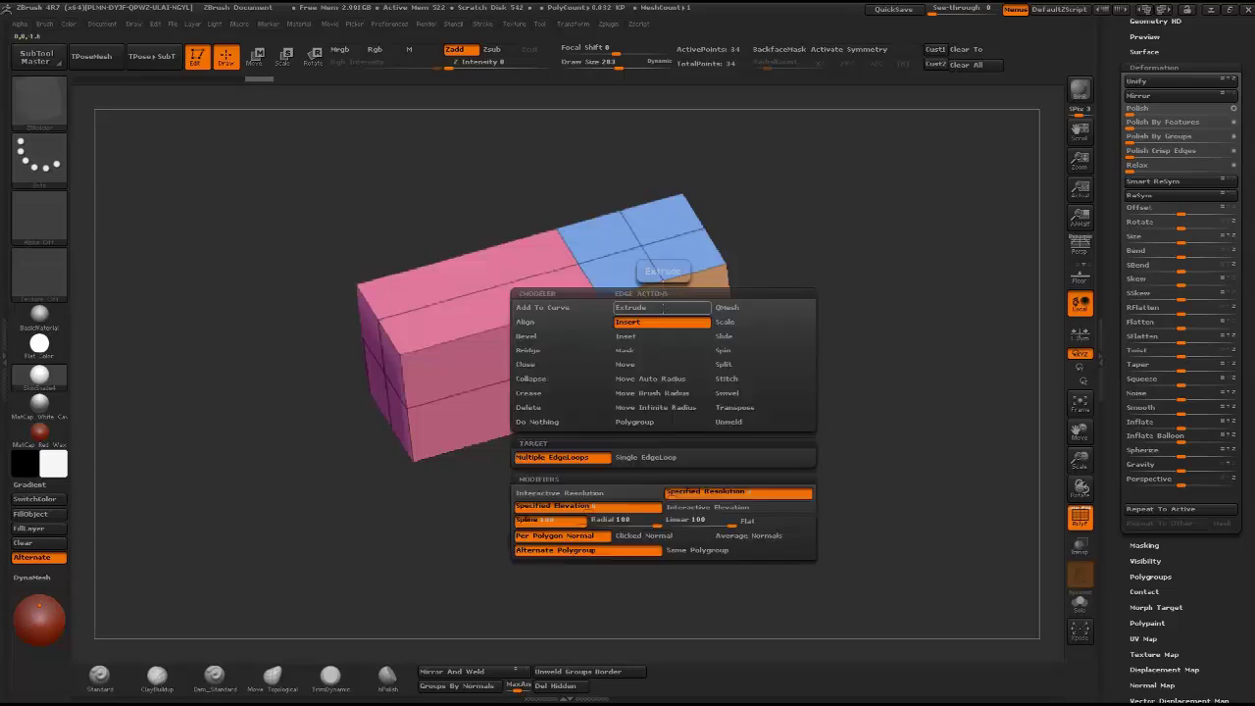
{"action": "left_click", "coordinate": [666, 318]}
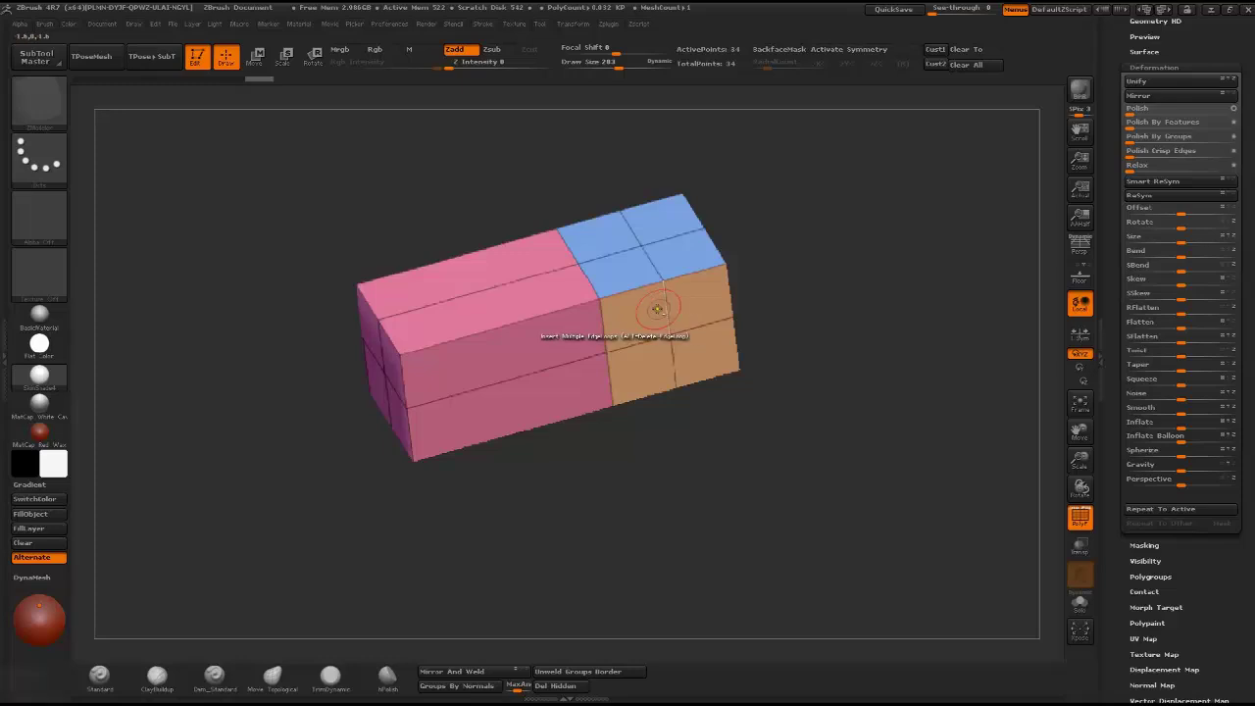
{"action": "left_click", "coordinate": [603, 320], "text": "alt"}
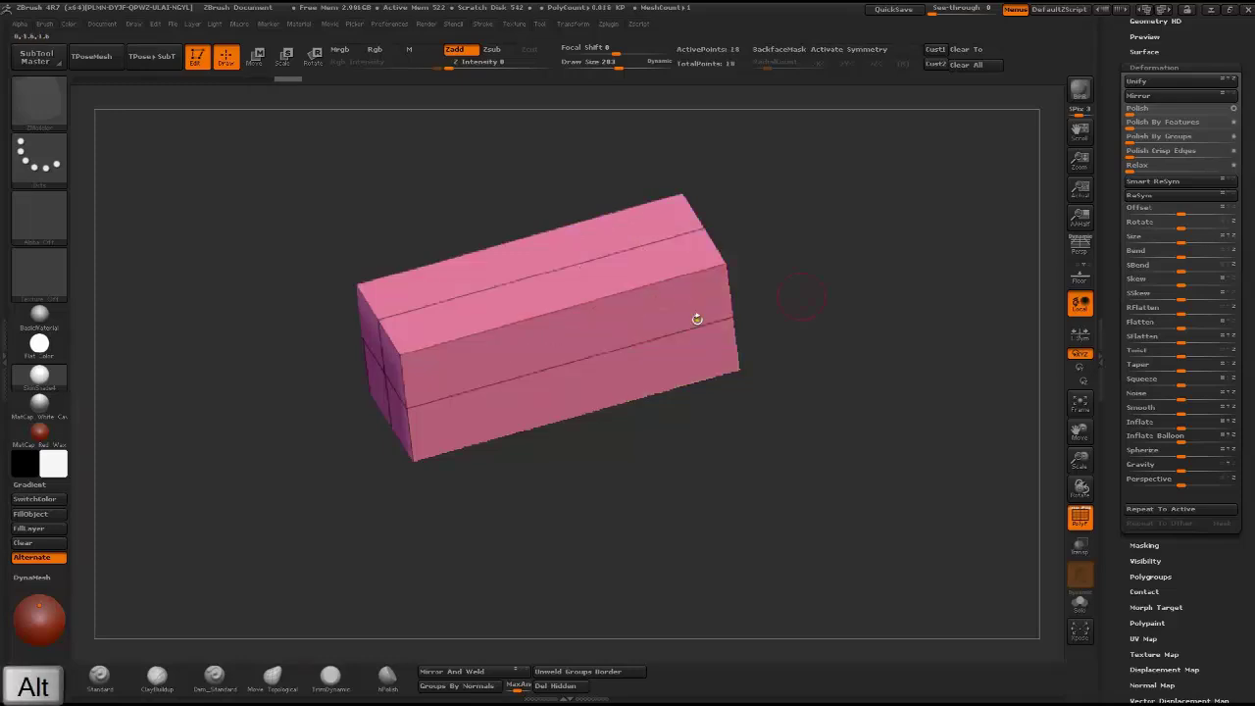
{"action": "left_click_drag", "start_coordinate": [802, 297], "coordinate": [854, 261]}
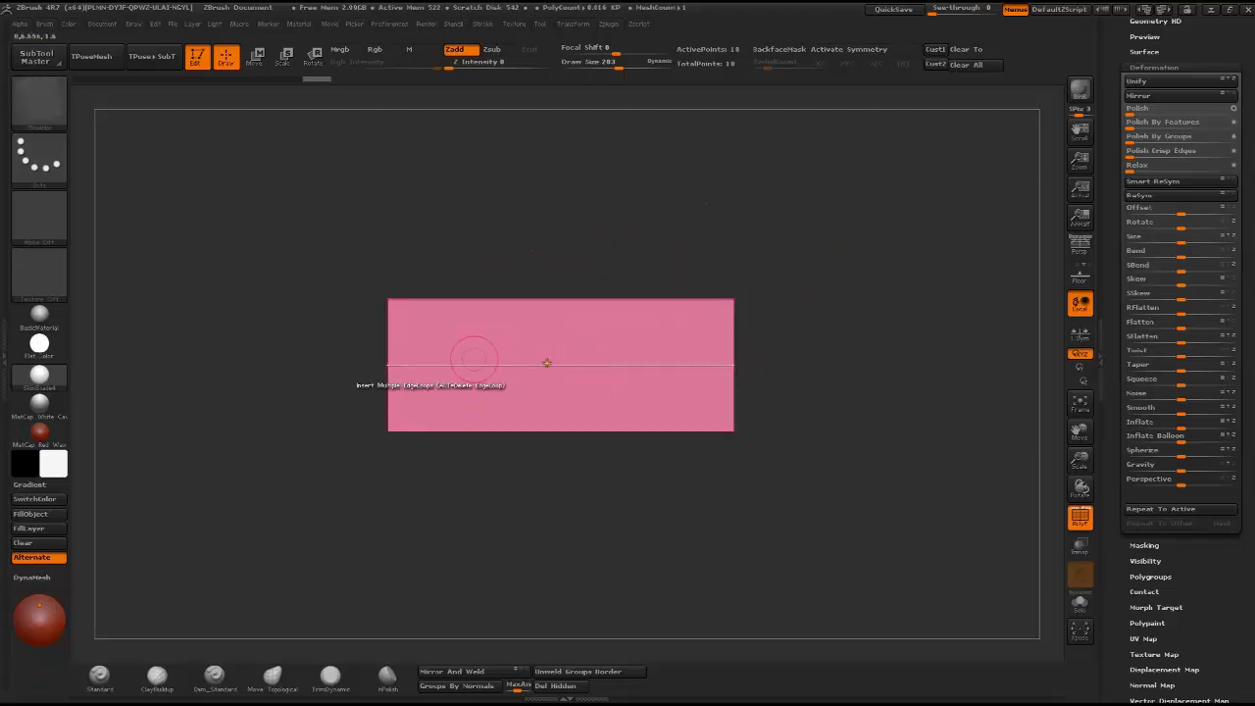
Set the ZModeler Insert action to Specified Resolution and insert three evenly spaced crosswise edge loops around the block
{"action": "key", "text": "space"}
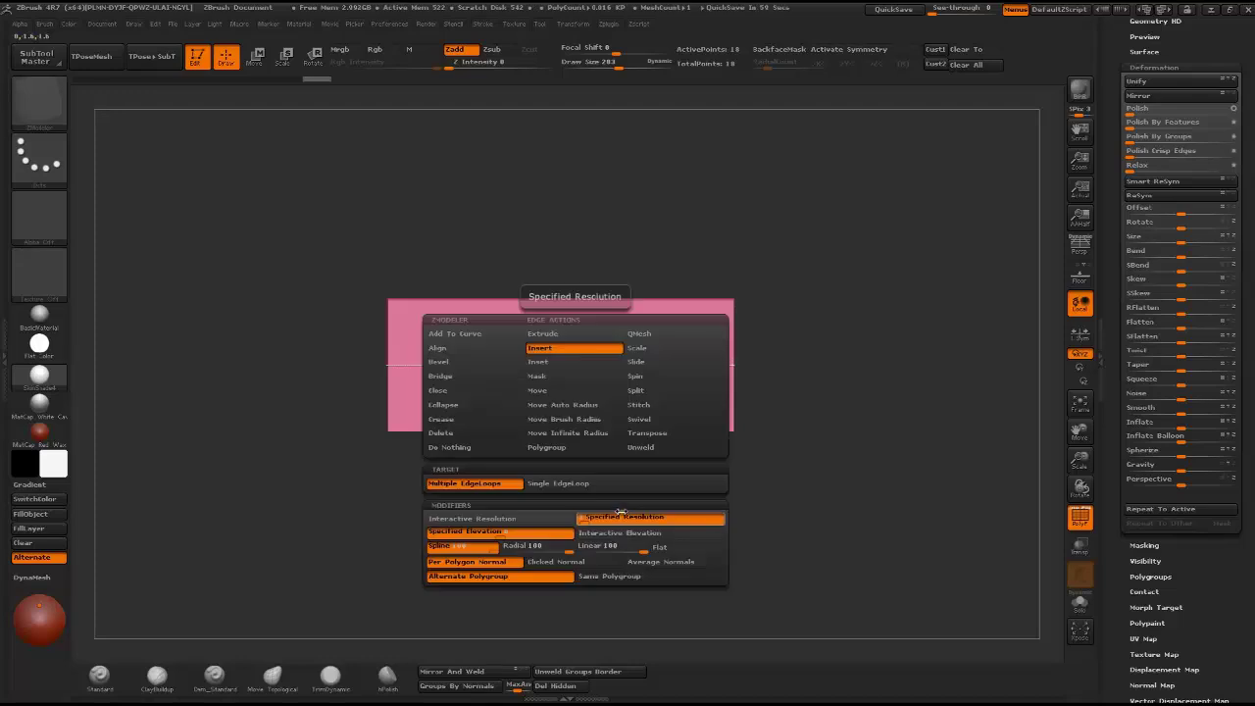
{"action": "left_click", "coordinate": [622, 512]}
{"action": "left_click", "coordinate": [504, 369]}
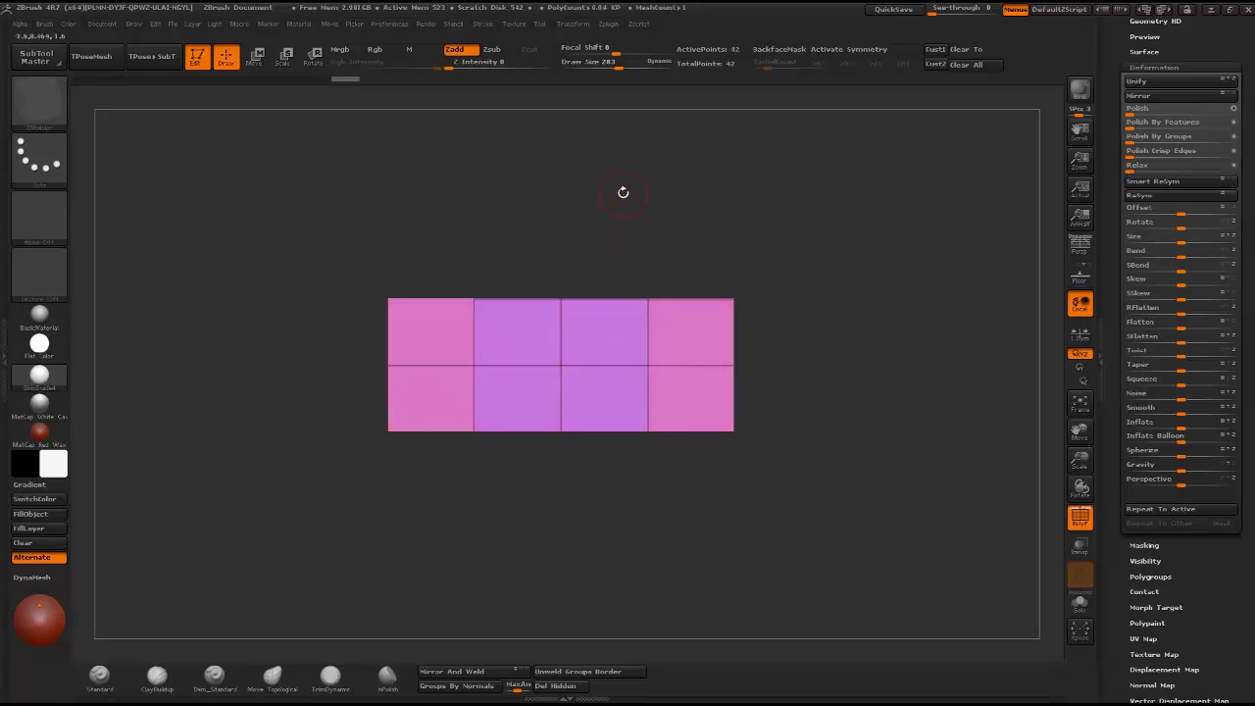
{"action": "left_click_drag", "start_coordinate": [622, 192], "coordinate": [599, 205]}
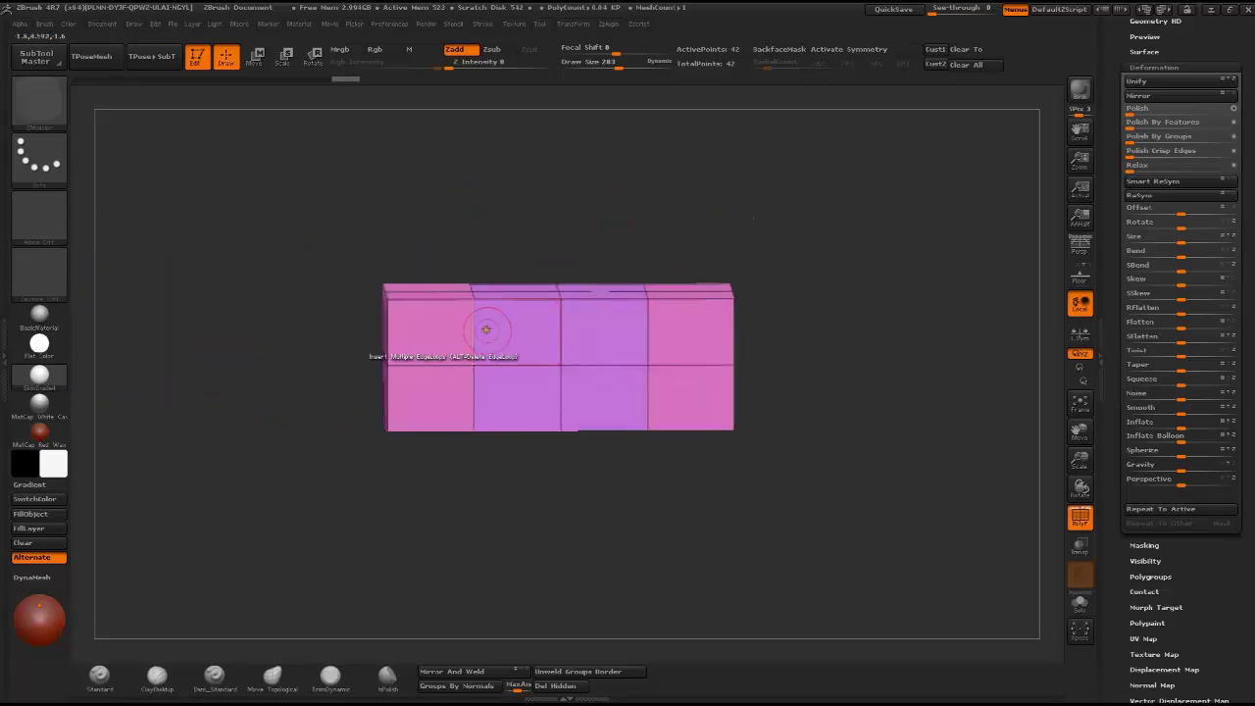
Merge all faces of the block into a single polygroup
{"action": "key", "text": "ctrl+w"}
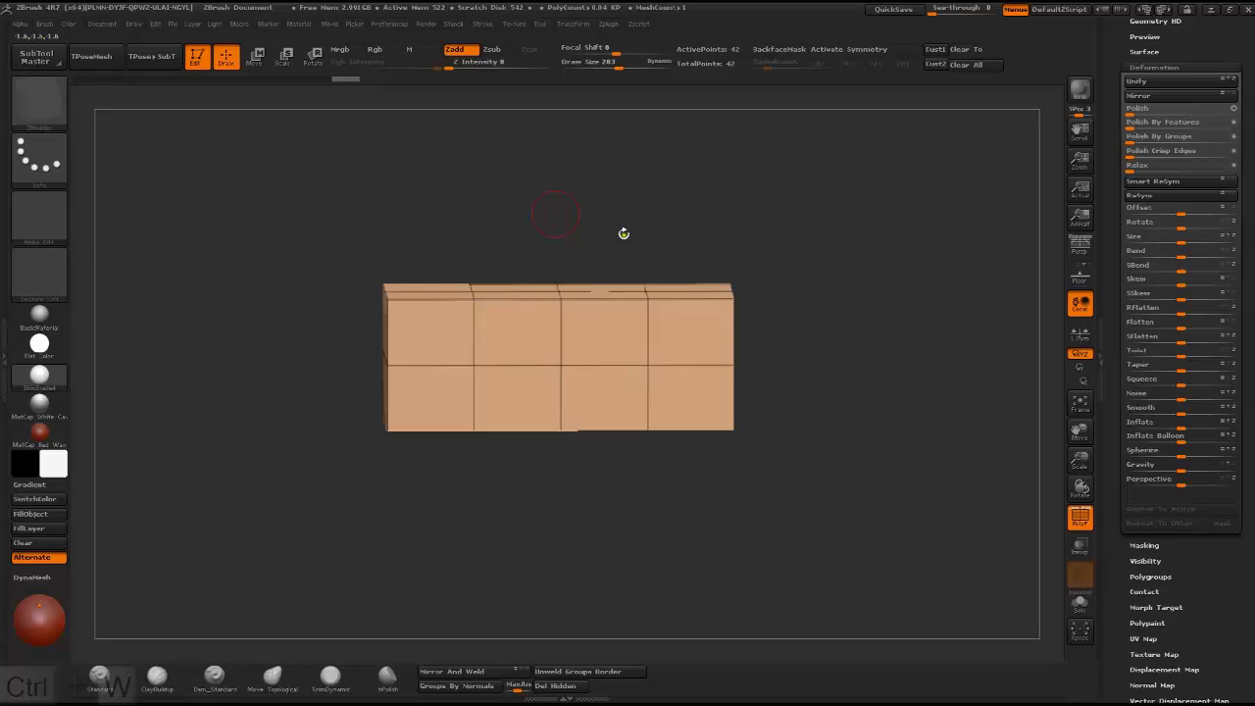
{"action": "key", "text": "ctrl+w"}
{"action": "left_click_drag", "start_coordinate": [529, 202], "coordinate": [692, 229]}
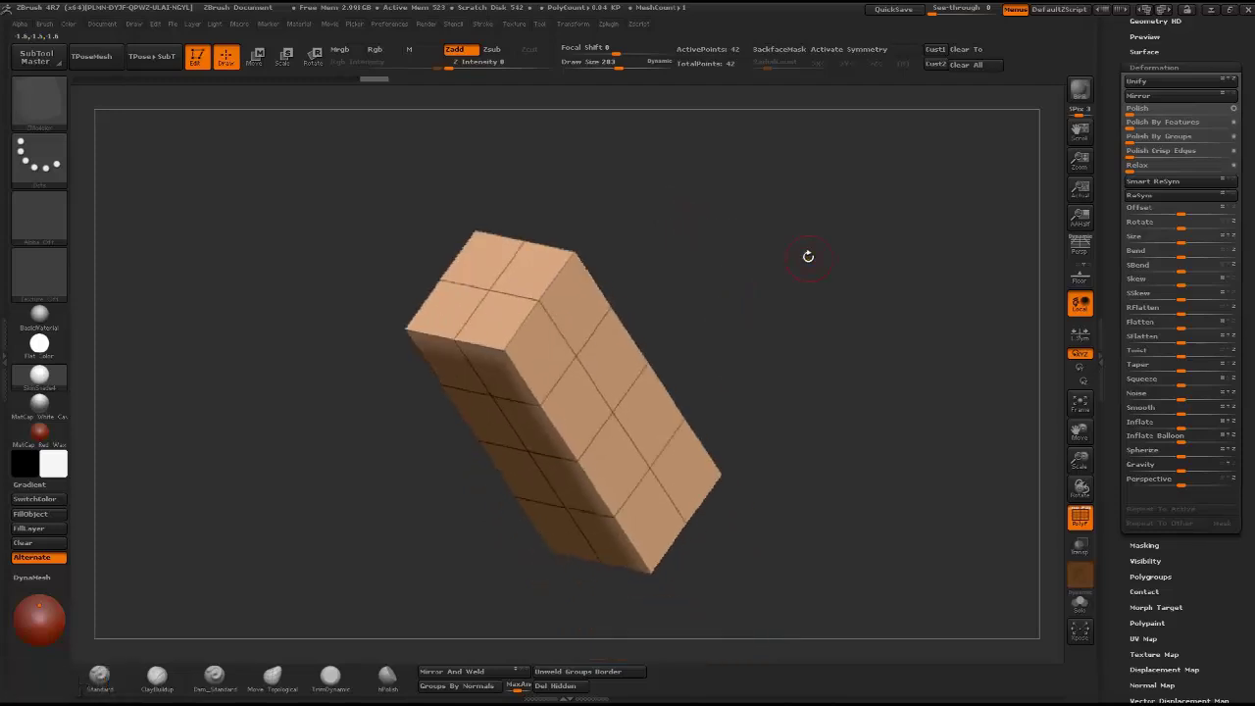
{"action": "left_click_drag", "start_coordinate": [844, 256], "coordinate": [805, 276]}
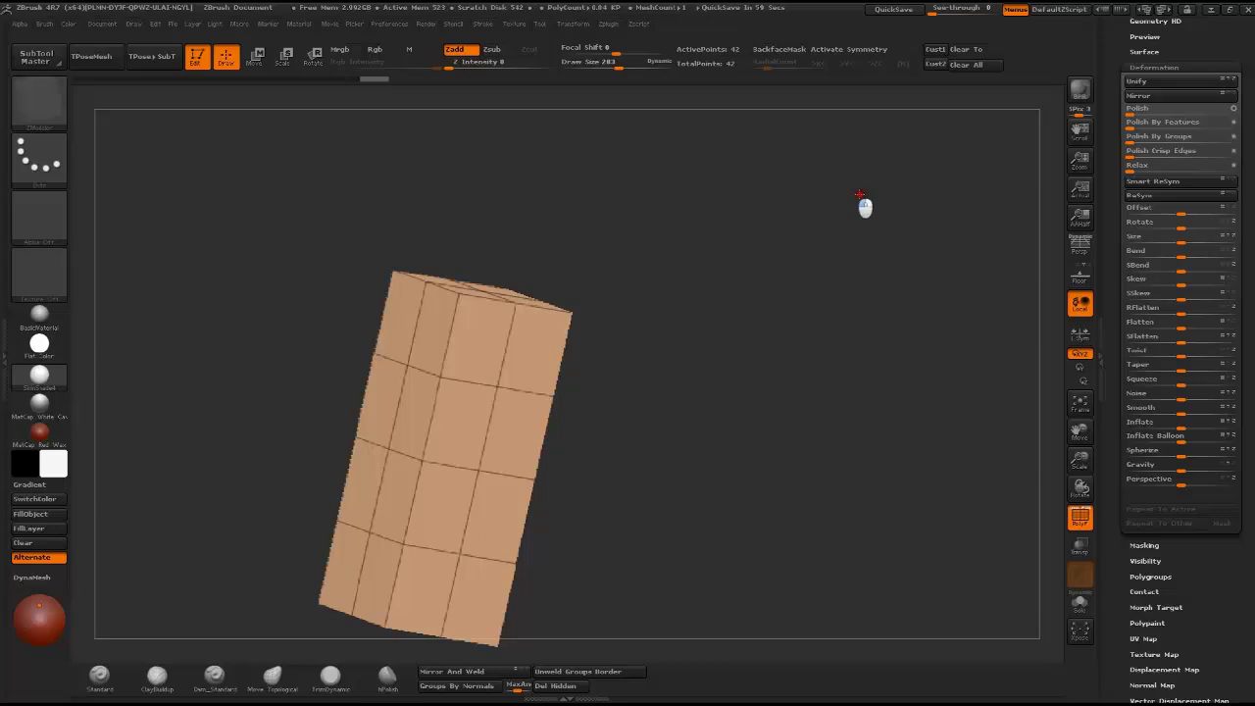
{"action": "left_click_drag", "start_coordinate": [864, 207], "coordinate": [761, 253]}
Assign each side of the block its own polygroup using Groups By Normals
{"action": "scroll", "coordinate": [1223, 546], "scroll_direction": "down", "scroll_amount": 5}
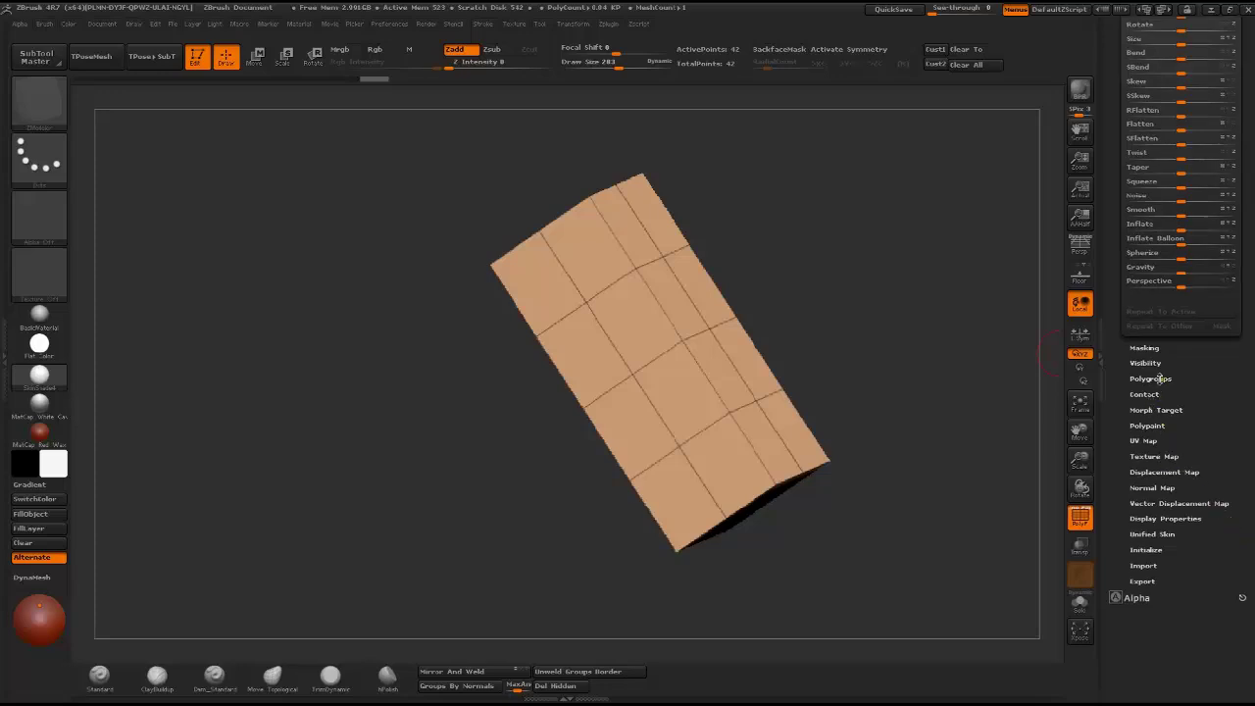
{"action": "left_click", "coordinate": [1152, 378]}
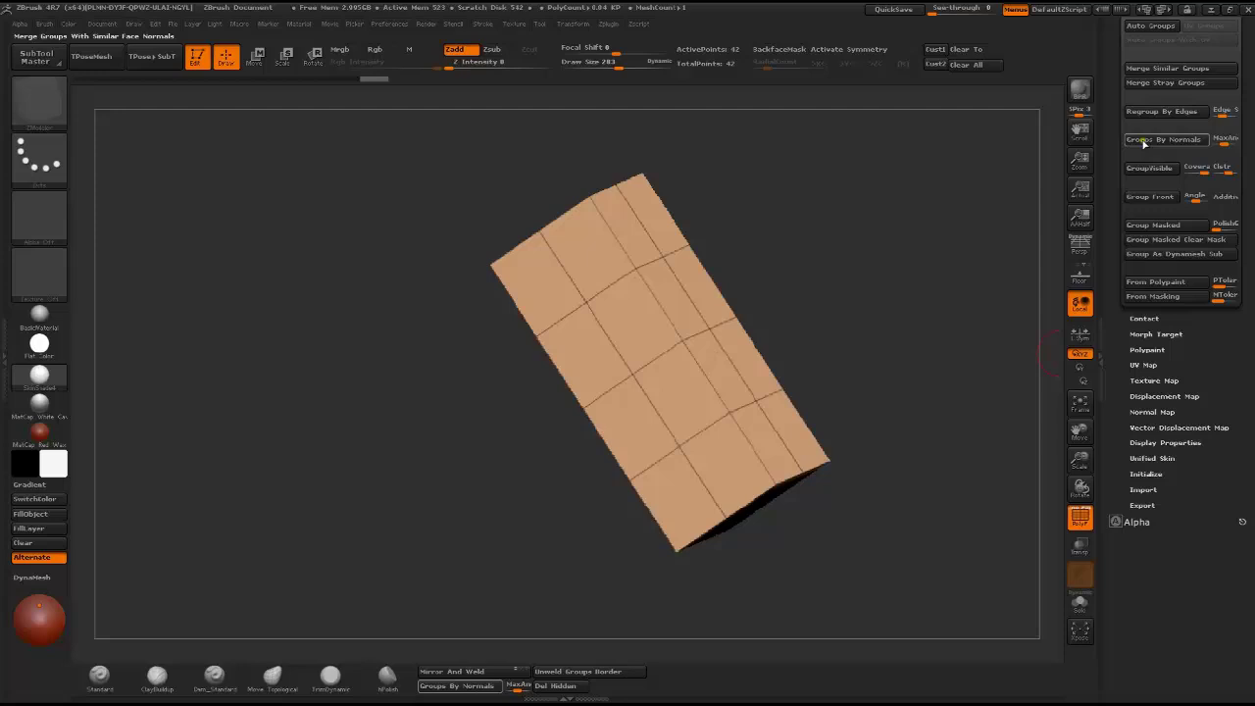
{"action": "left_click", "coordinate": [1141, 142]}
{"action": "left_click_drag", "start_coordinate": [807, 232], "coordinate": [848, 262]}
{"action": "left_click_drag", "start_coordinate": [613, 322], "coordinate": [742, 320]}
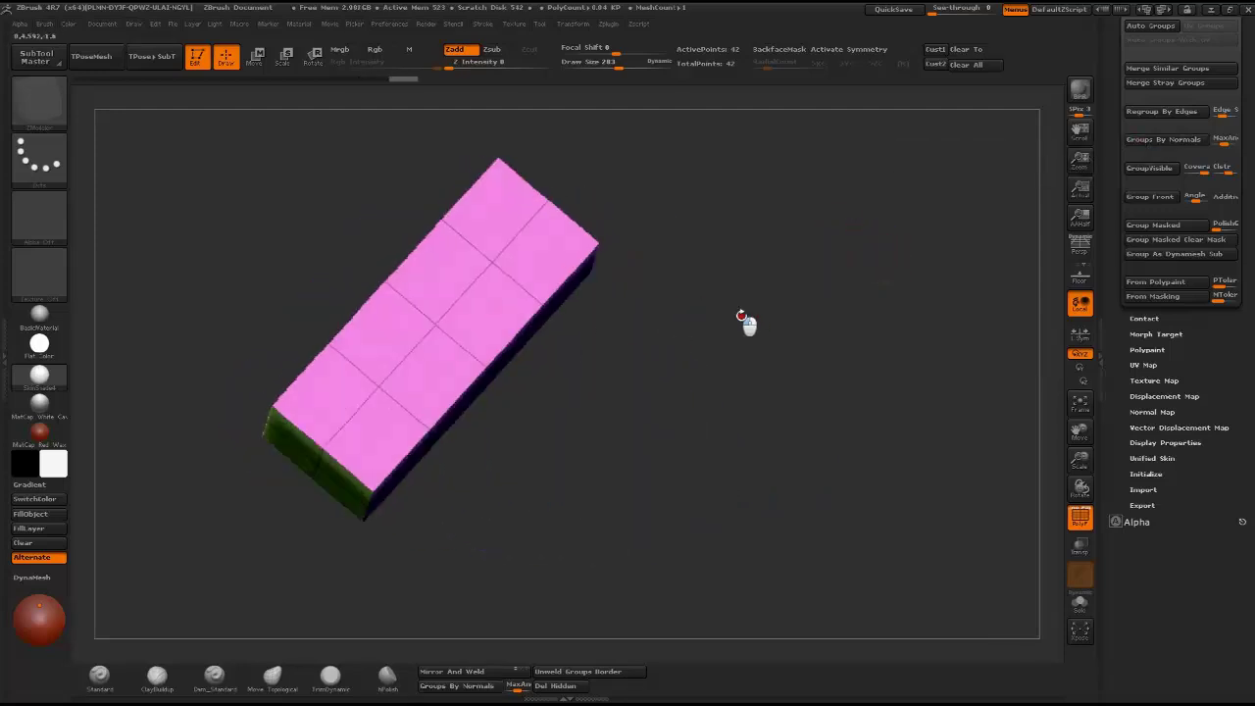
{"action": "left_click_drag", "start_coordinate": [647, 364], "coordinate": [749, 293]}
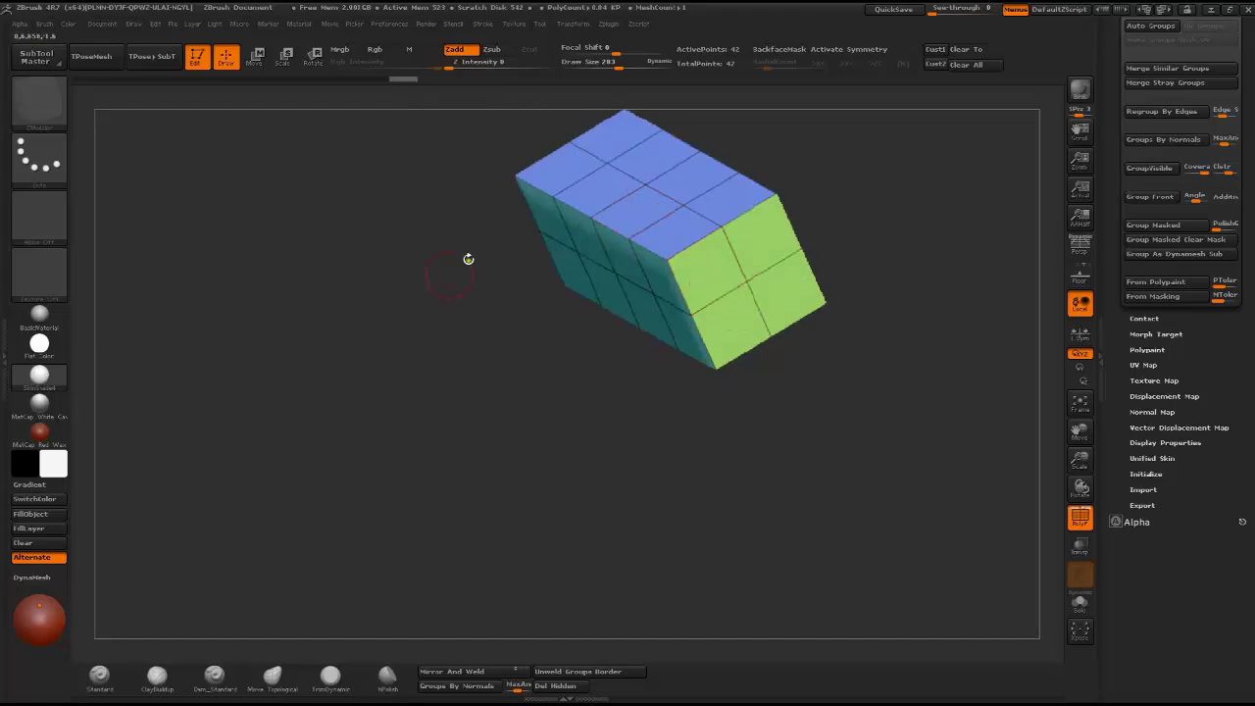
{"action": "left_click_drag", "start_coordinate": [441, 294], "coordinate": [506, 193]}
{"action": "left_click_drag", "start_coordinate": [680, 471], "coordinate": [695, 274]}
{"action": "left_click_drag", "start_coordinate": [804, 260], "coordinate": [702, 214], "text": "alt"}
Unwrap the block in UV Master with Polygroups enabled and Symmetry off
{"action": "scroll", "coordinate": [1203, 331], "scroll_direction": "up", "scroll_amount": 3}
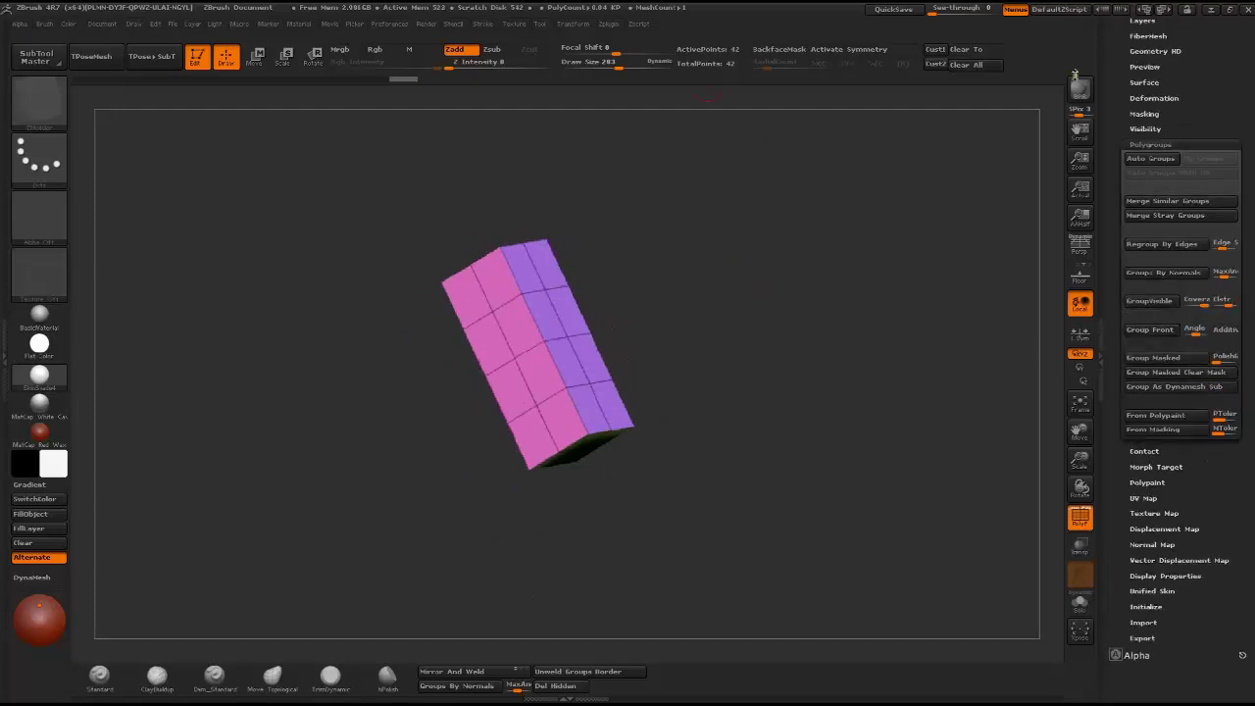
{"action": "left_click_drag", "start_coordinate": [1244, 85], "coordinate": [1242, 439]}
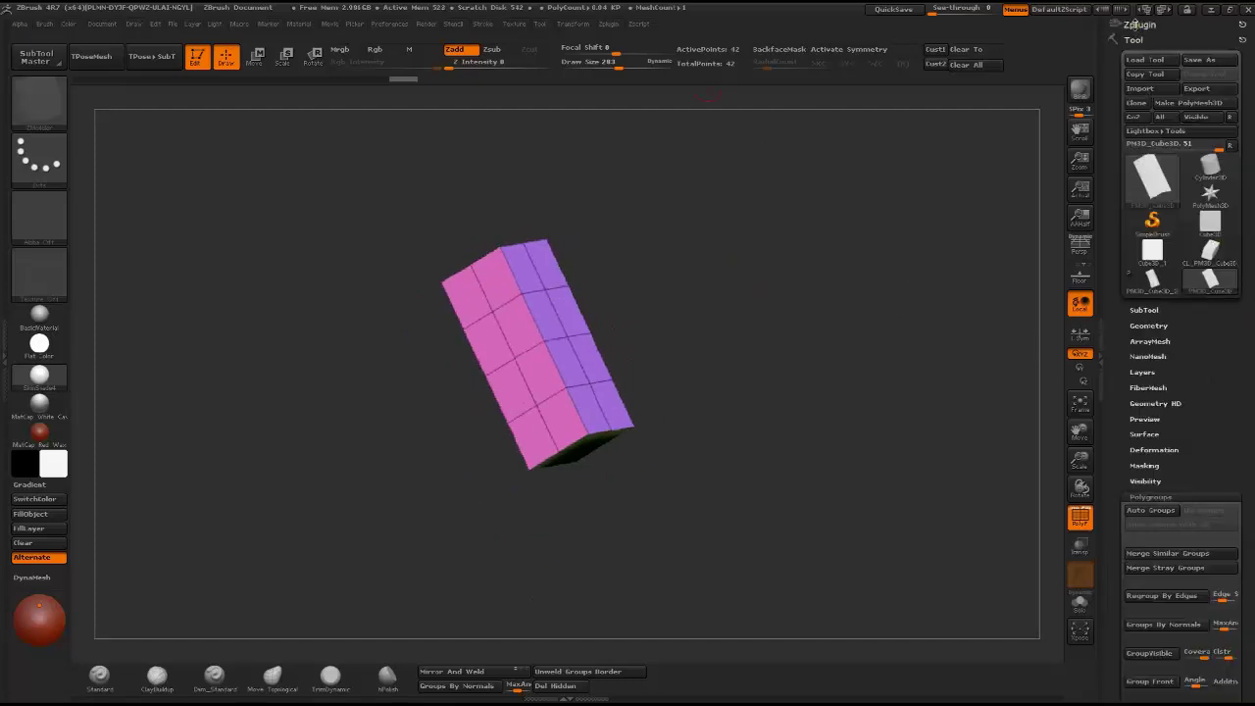
{"action": "left_click", "coordinate": [1135, 26]}
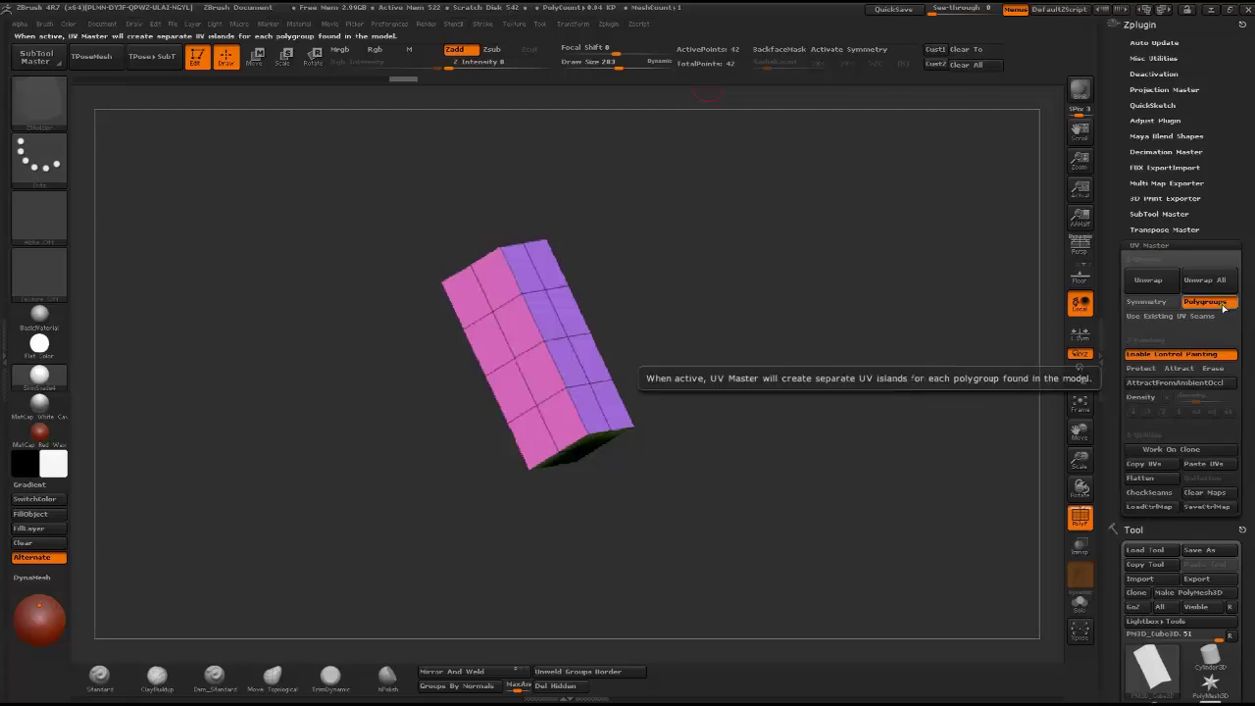
{"action": "left_click", "coordinate": [1150, 281]}
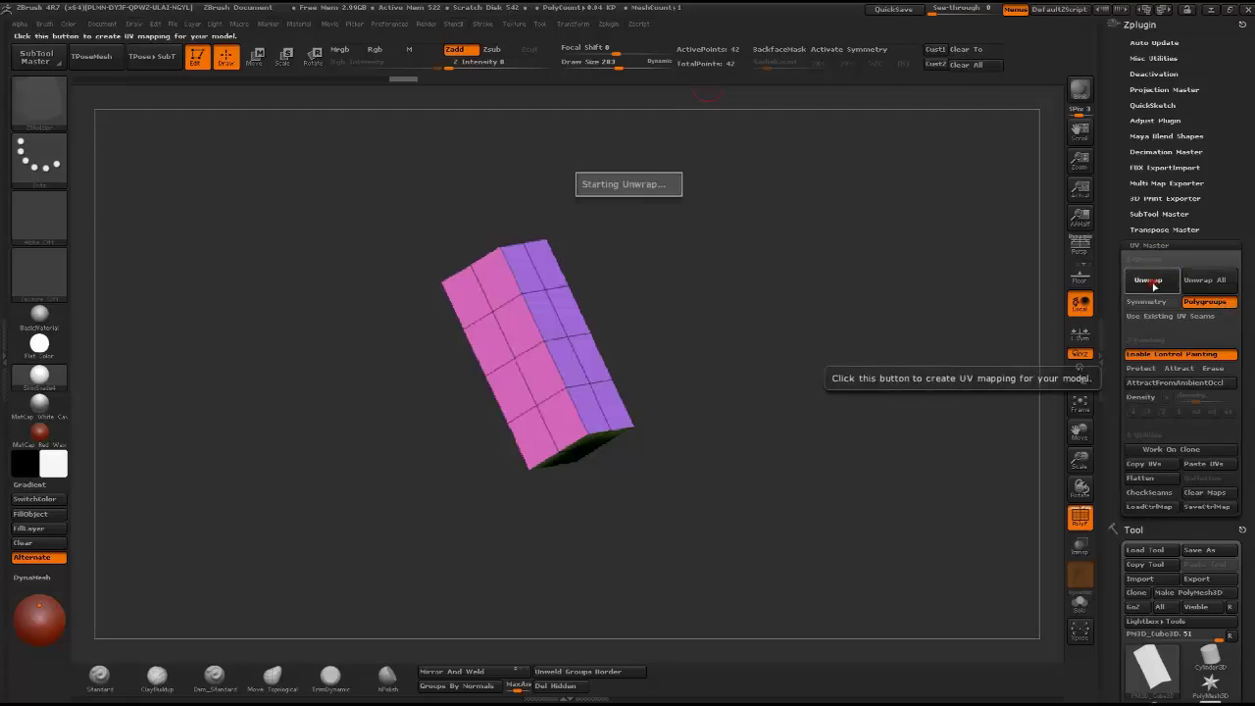
Unwrap a working clone of the block in UV Master, inspect its flattened UV layout, and restore the 3D shape with UnFlatten
{"action": "left_click", "coordinate": [1191, 451]}
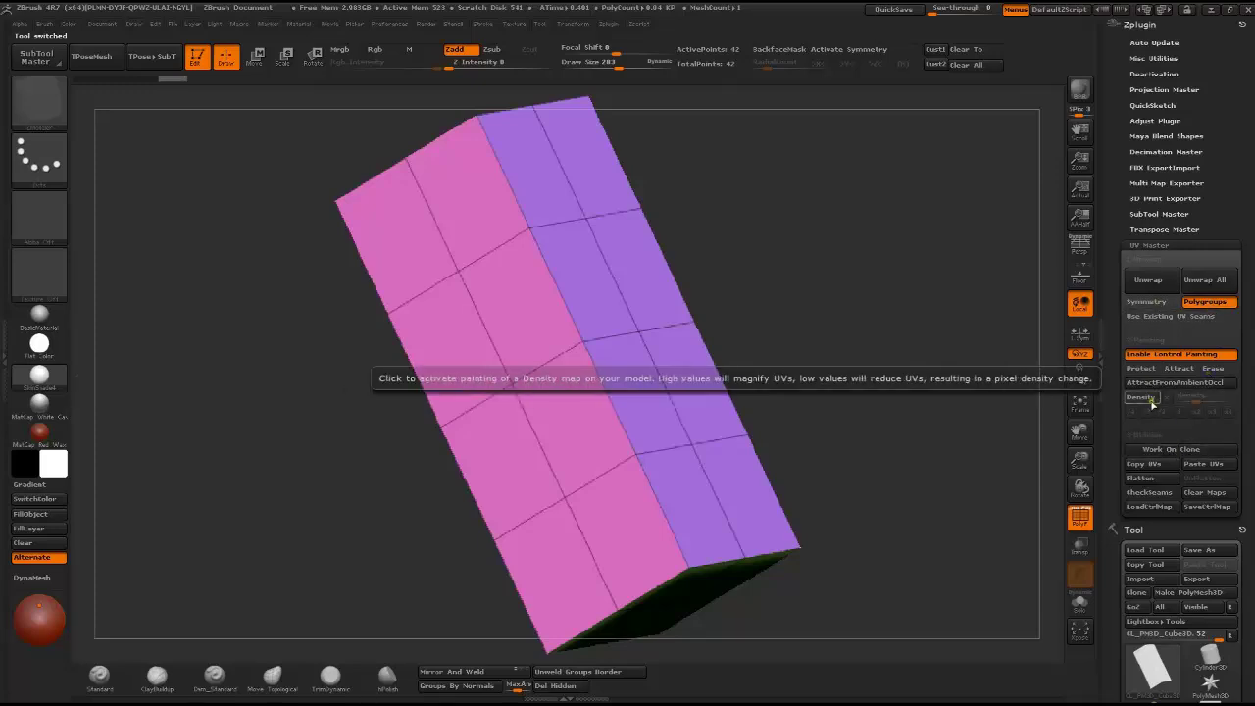
{"action": "left_click", "coordinate": [1146, 281]}
{"action": "left_click", "coordinate": [1141, 478]}
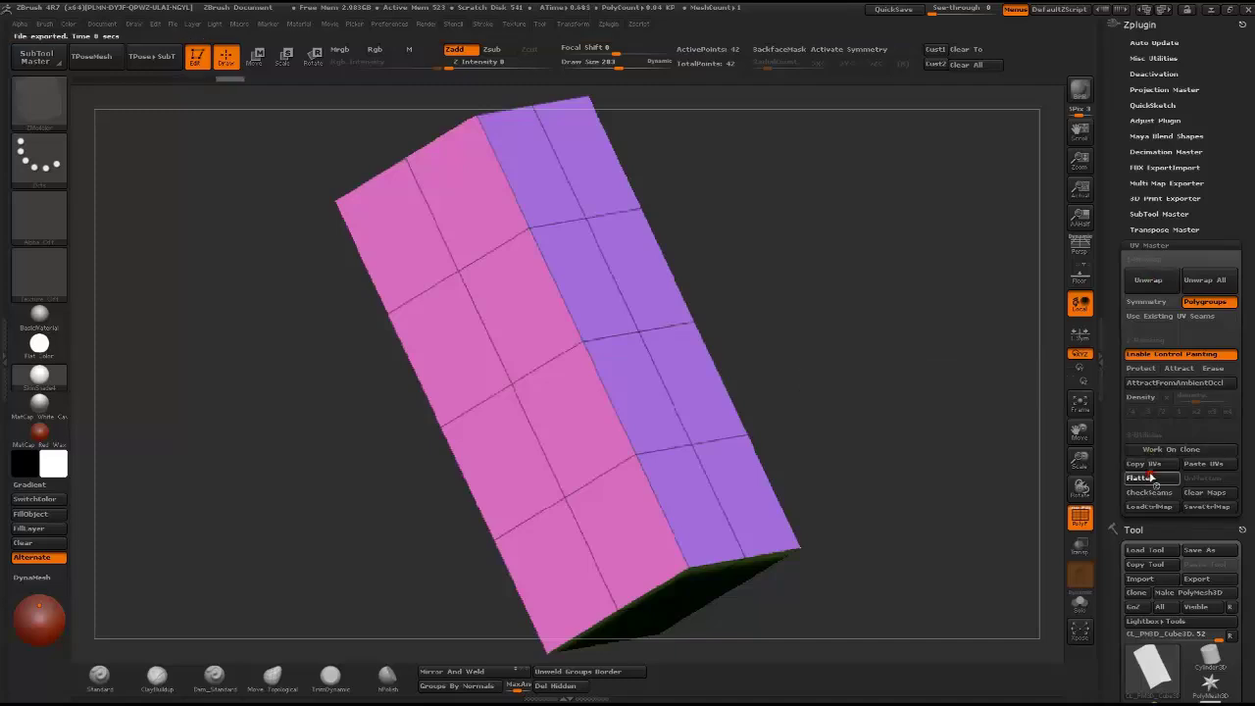
{"action": "left_click_drag", "start_coordinate": [921, 379], "coordinate": [806, 210], "text": "alt"}
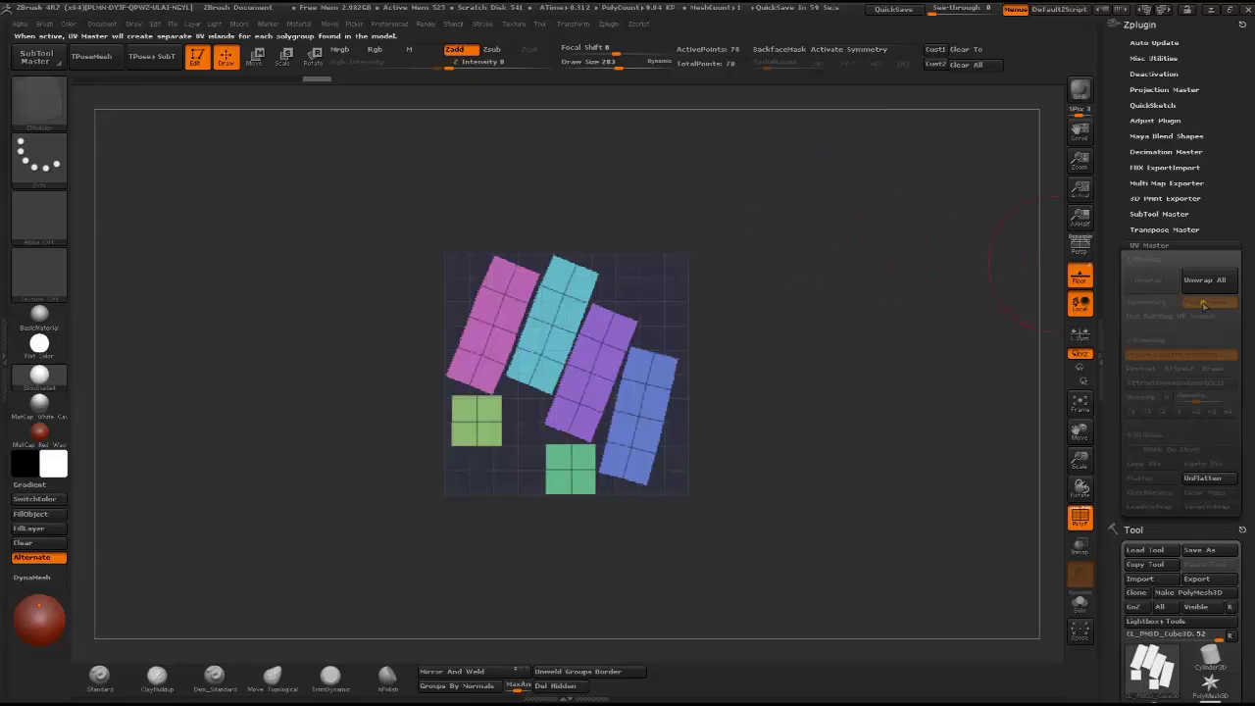
{"action": "left_click", "coordinate": [1202, 477]}
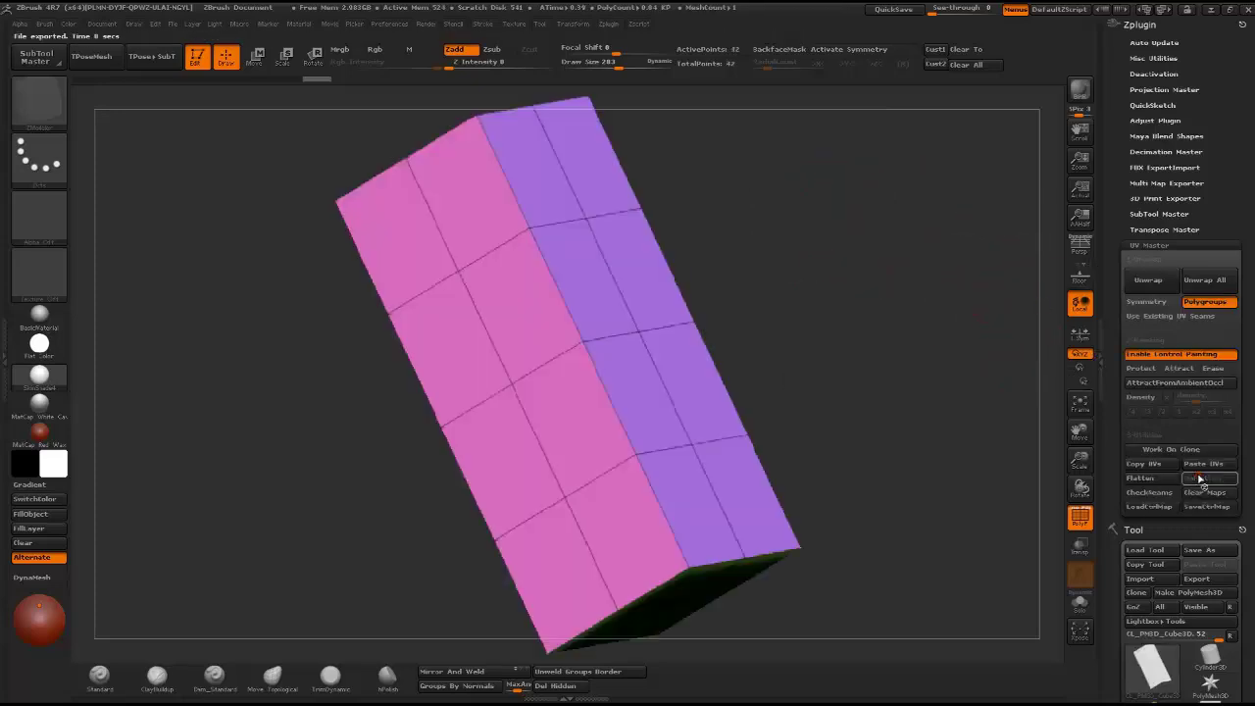
Transfer the clone's unwrapped UVs to the original block PM3D_Cube3D_1
{"action": "left_click_drag", "start_coordinate": [1239, 343], "coordinate": [1236, 237]}
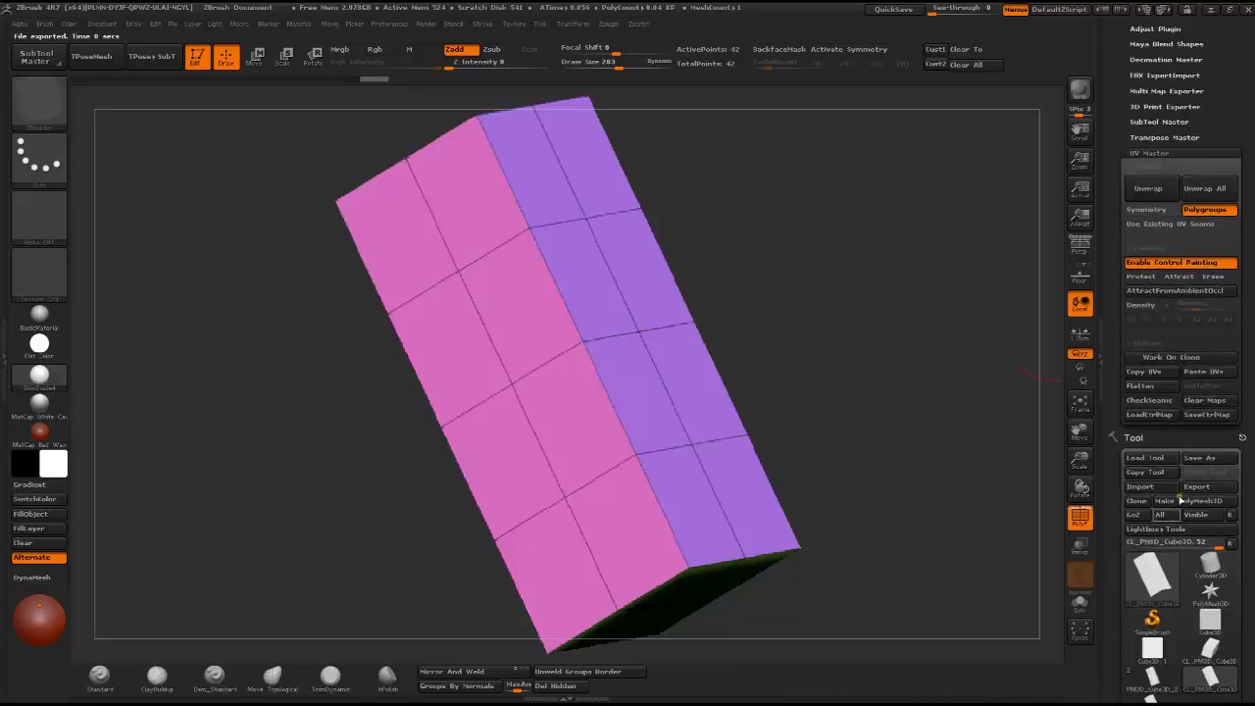
{"action": "scroll", "coordinate": [1247, 543], "scroll_direction": "down", "scroll_amount": 1}
{"action": "scroll", "coordinate": [1248, 542], "scroll_direction": "down", "scroll_amount": 4}
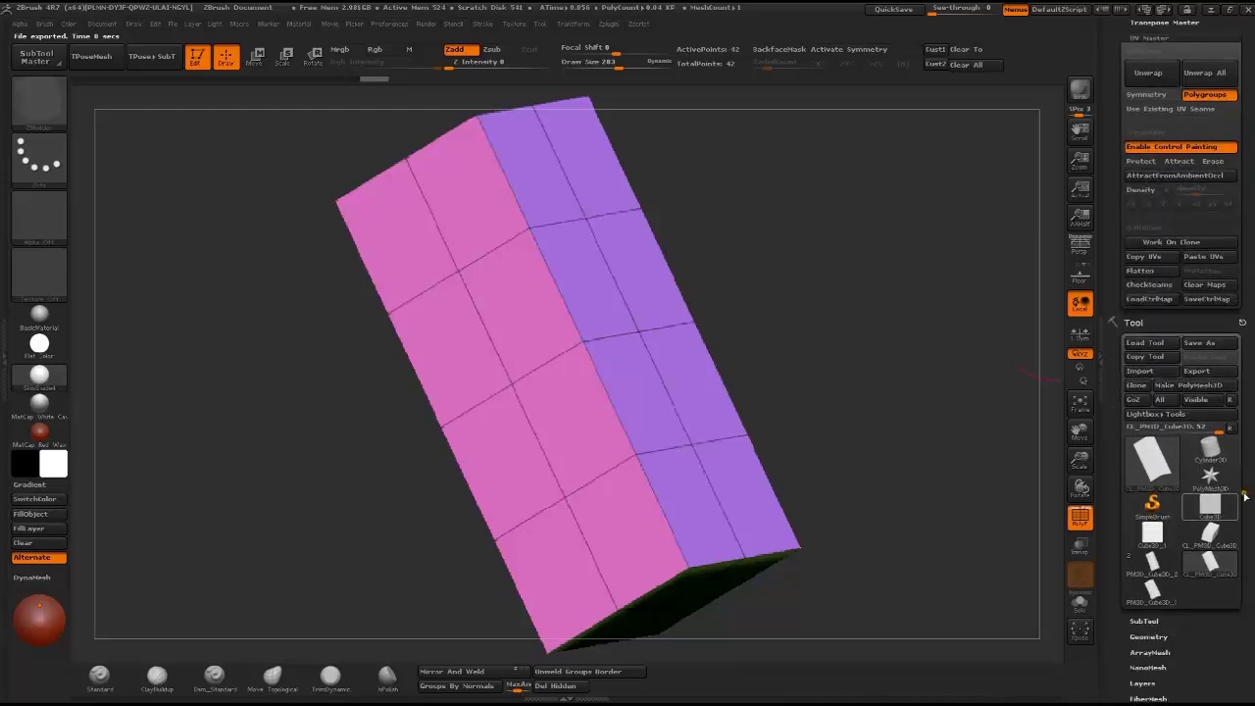
{"action": "mouse_move", "coordinate": [1162, 534]}
{"action": "left_click", "coordinate": [1149, 598]}
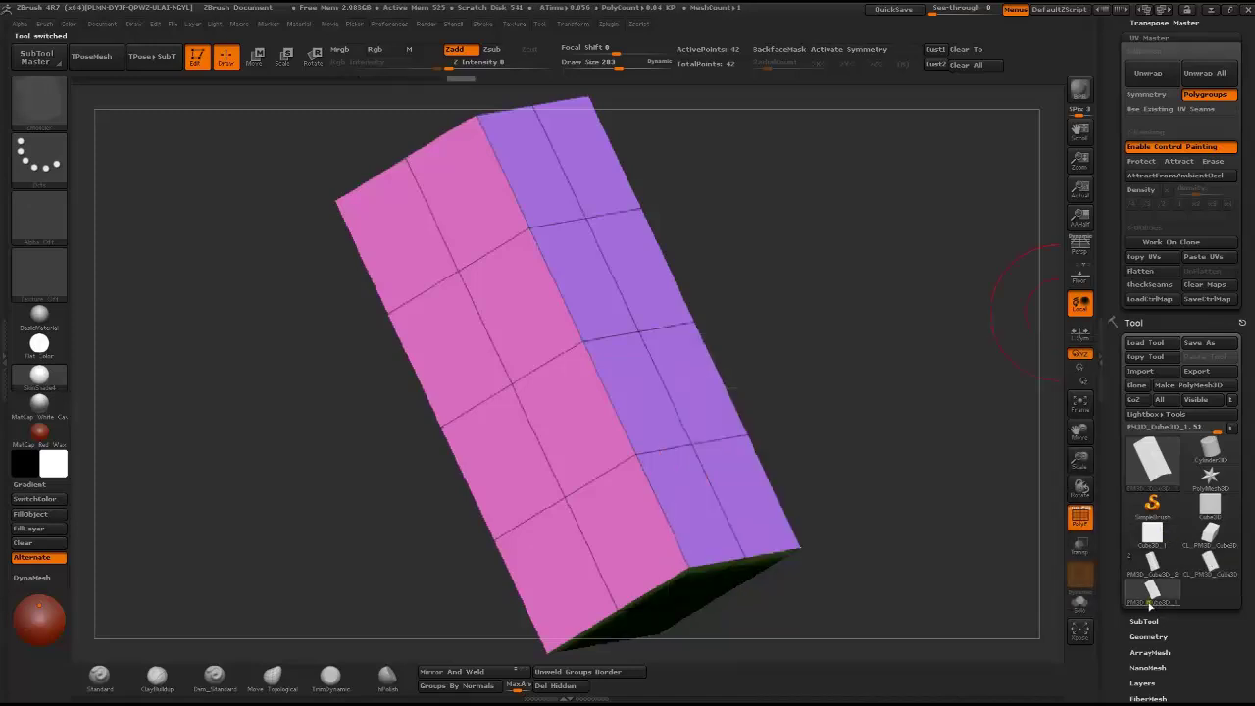
{"action": "left_click", "coordinate": [1149, 598]}
{"action": "left_click", "coordinate": [1217, 257]}
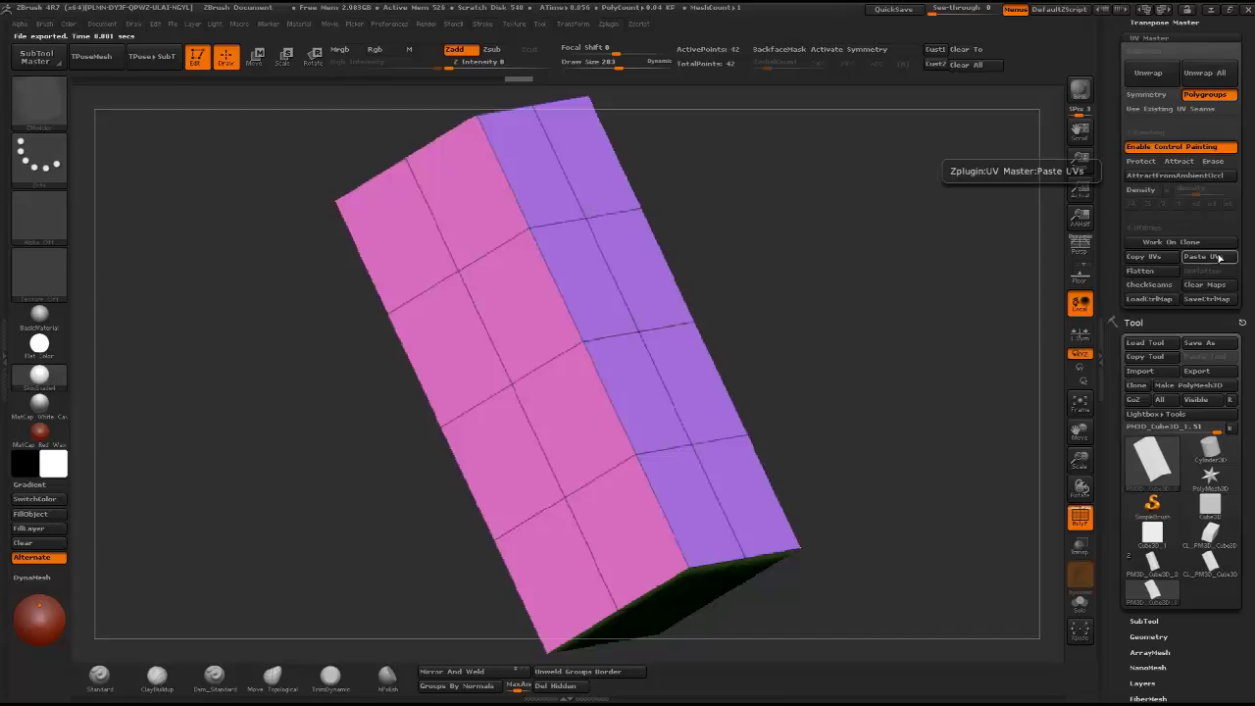
Switch to the sculpted brick tool PM3D_Cube3D_2 and turn off its PolyFrame display
{"action": "left_click_drag", "start_coordinate": [1241, 533], "coordinate": [1245, 644]}
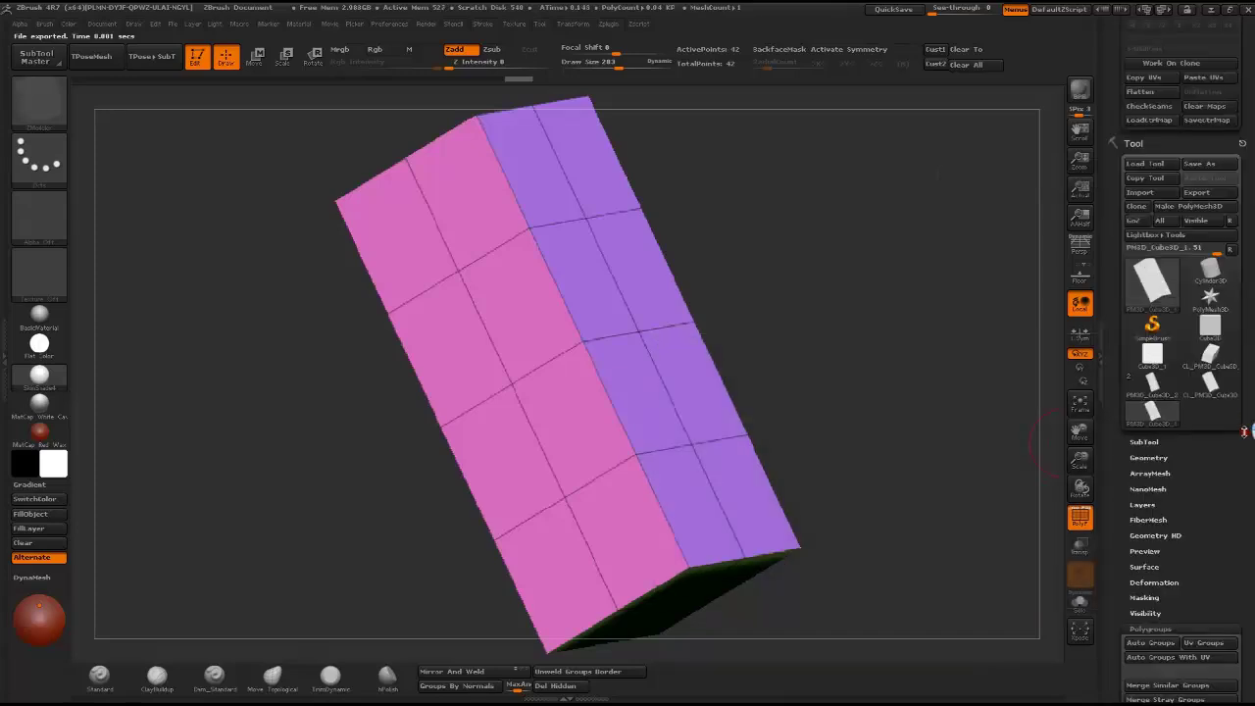
{"action": "left_click", "coordinate": [1153, 388]}
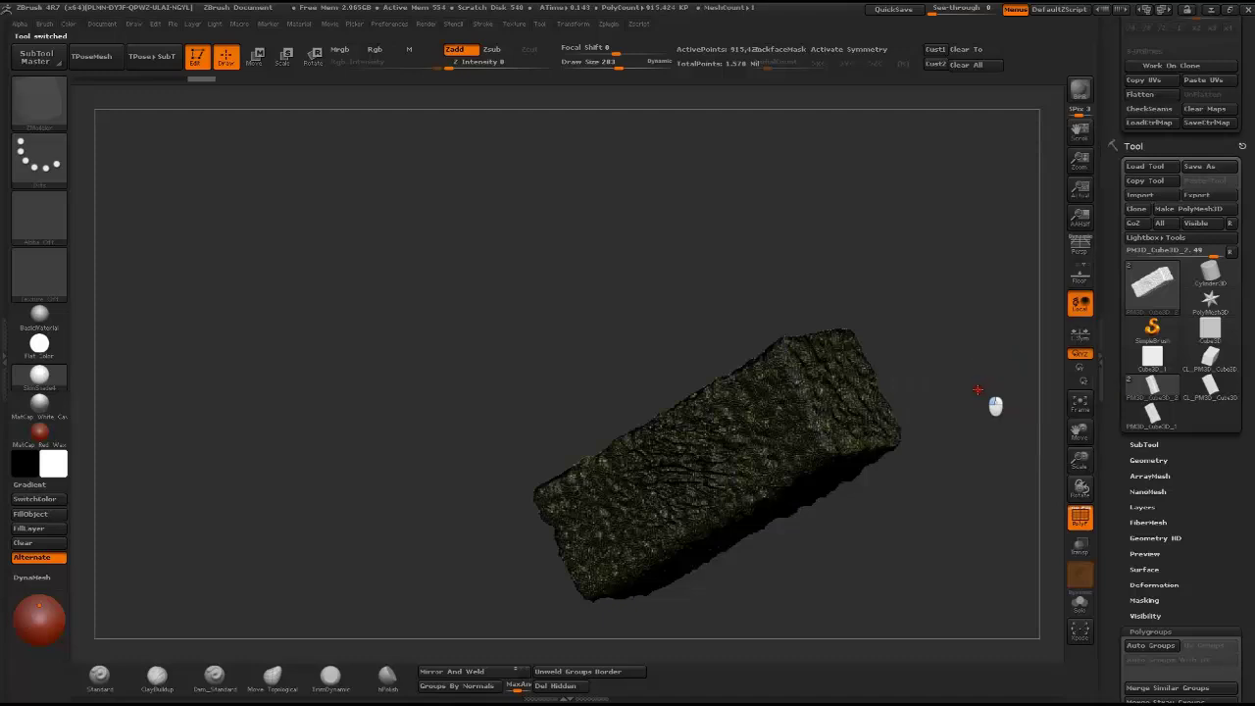
{"action": "left_click_drag", "start_coordinate": [977, 390], "coordinate": [891, 355]}
{"action": "key", "text": "shift+f"}
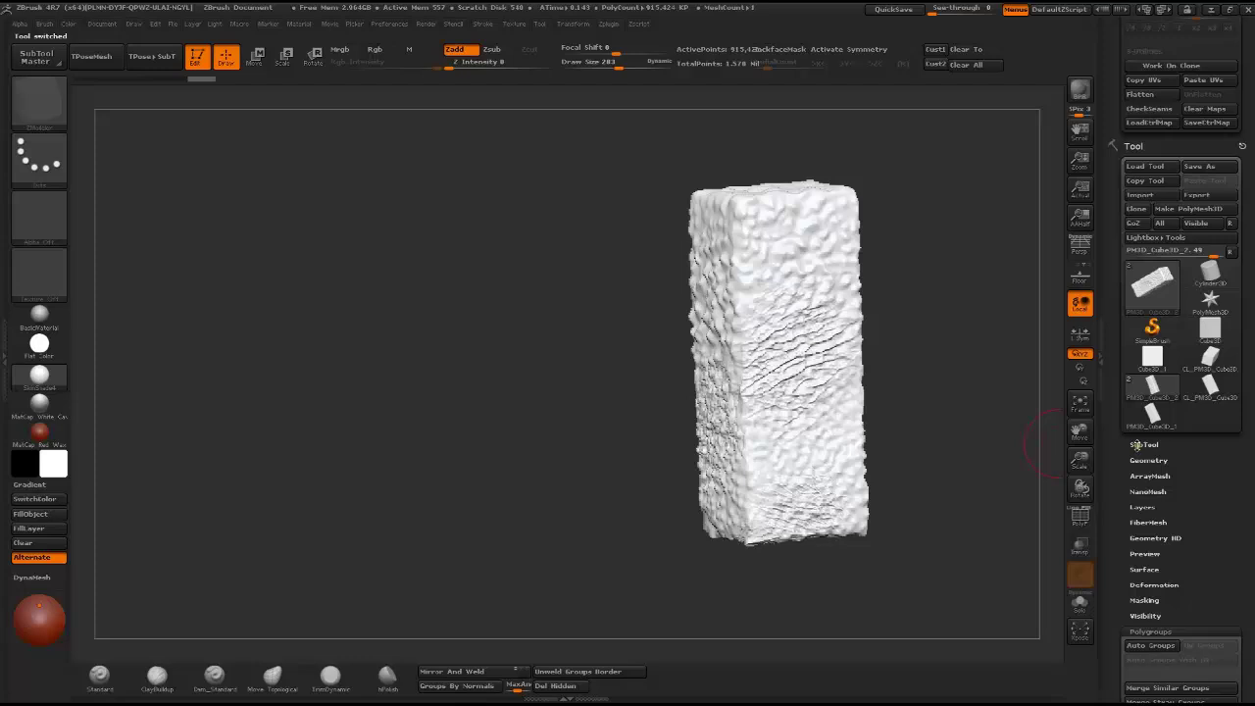
Append the unwrapped low-poly block PM3D_Cube3D_1 as a subtool of the sculpted brick
{"action": "left_click", "coordinate": [1140, 444]}
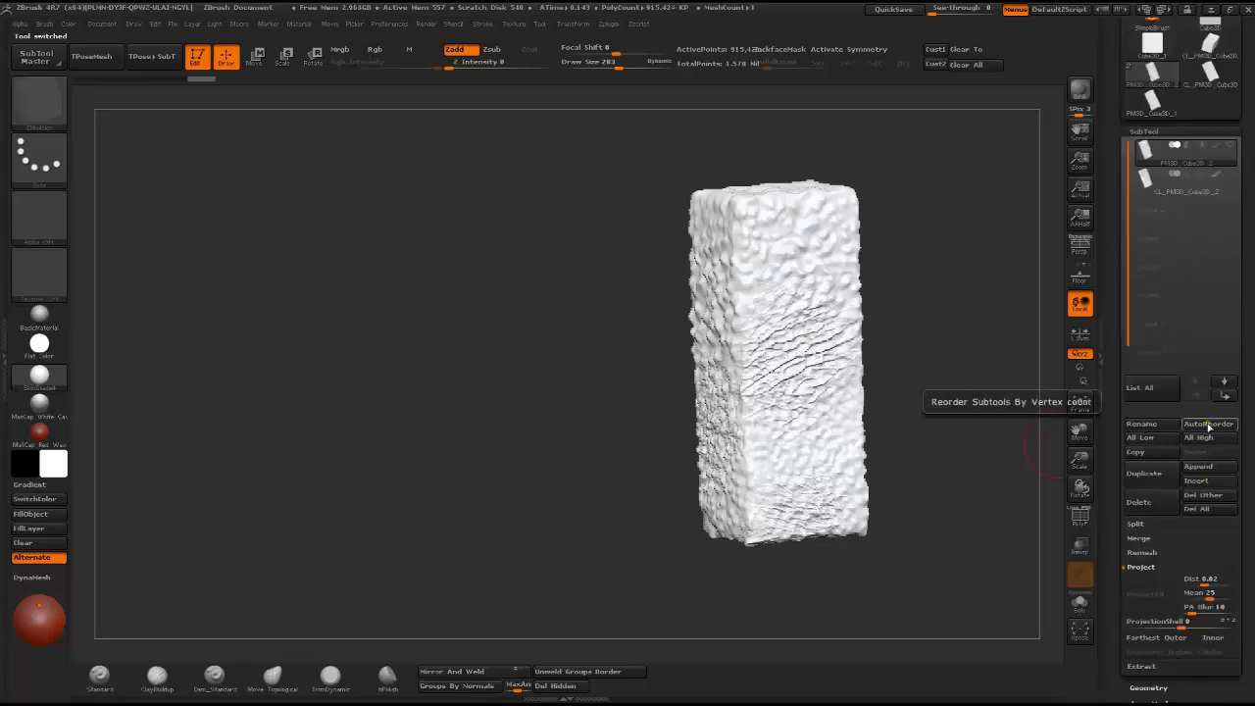
{"action": "left_click", "coordinate": [1207, 468]}
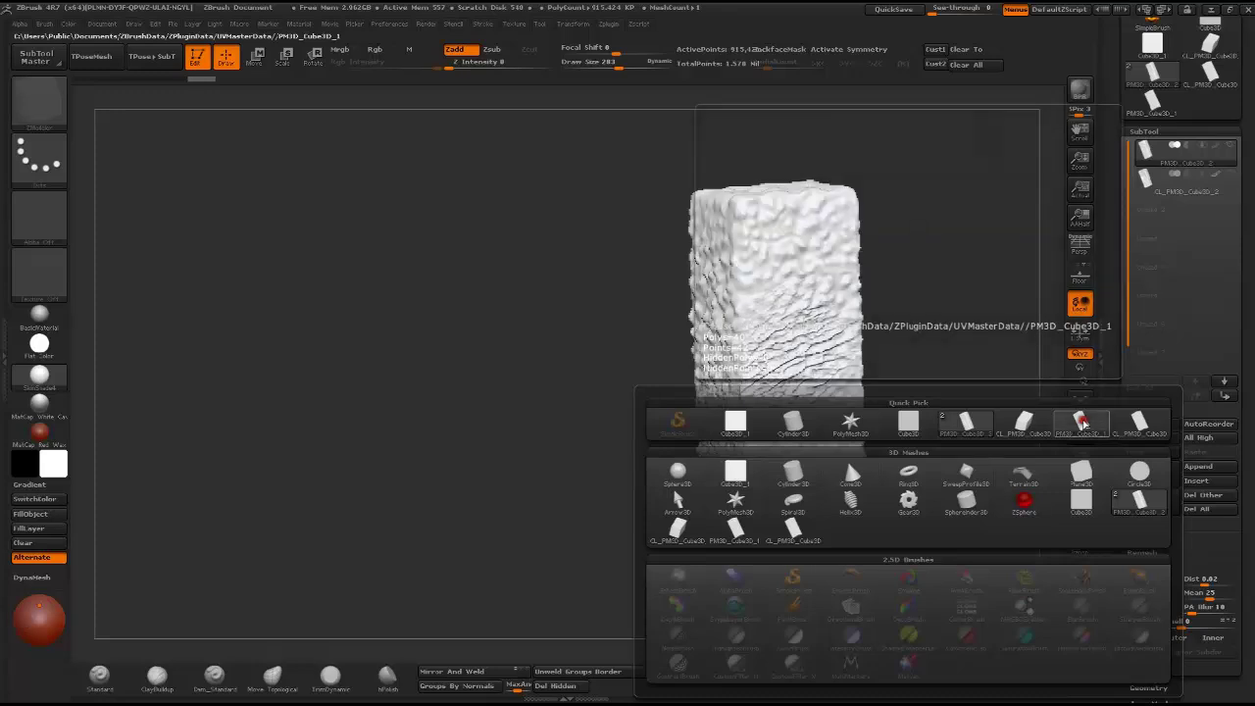
{"action": "left_click", "coordinate": [1081, 423]}
{"action": "left_click_drag", "start_coordinate": [902, 285], "coordinate": [647, 261], "text": "alt"}
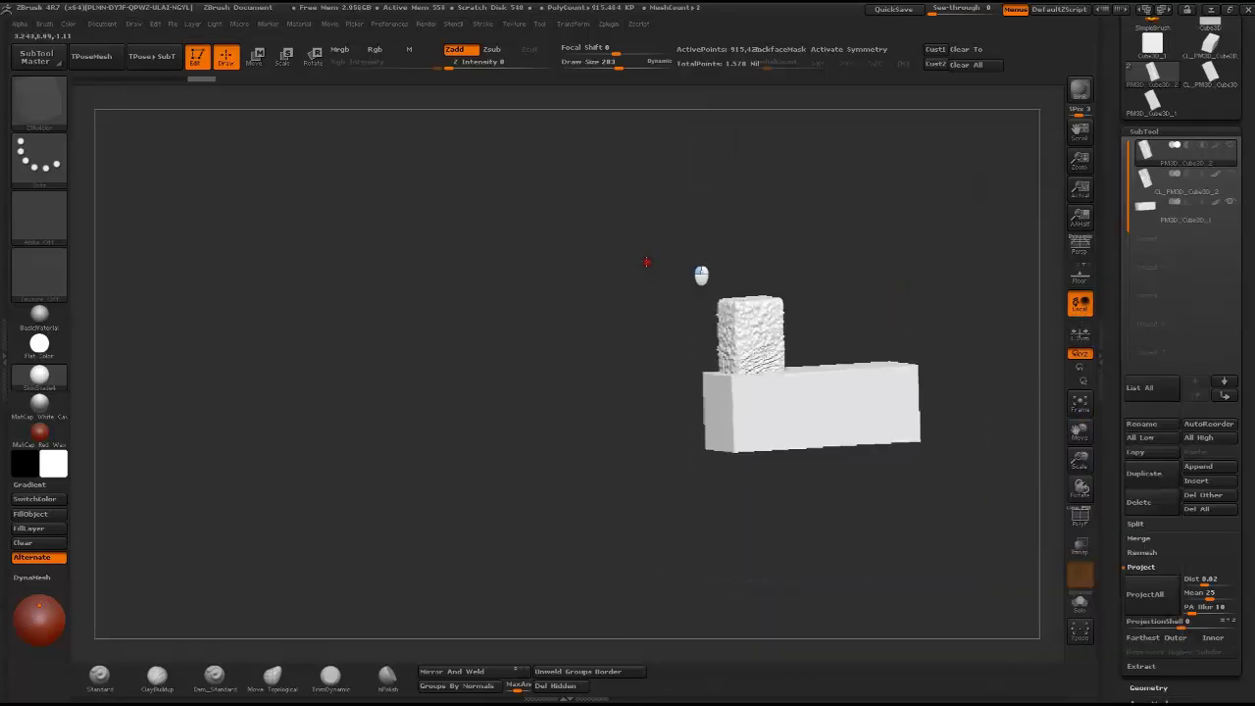
{"action": "left_click_drag", "start_coordinate": [859, 316], "coordinate": [704, 315], "text": "alt"}
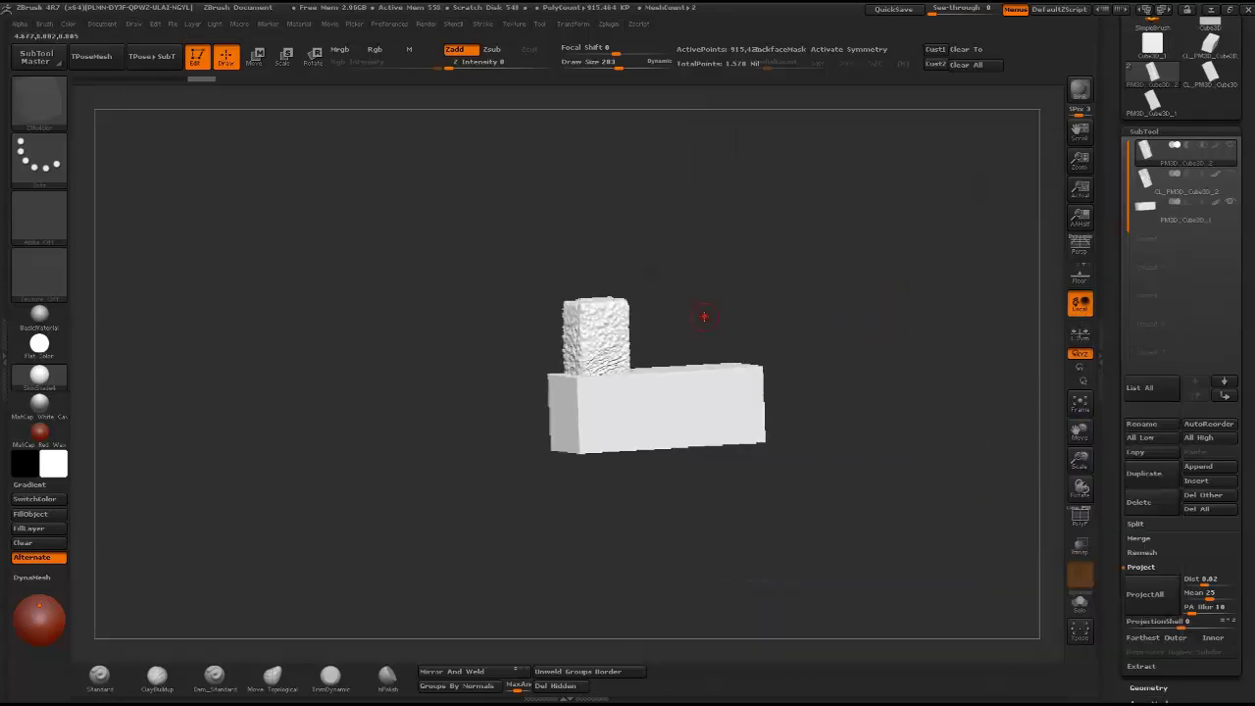
Rotate the appended low-poly block upright about the Z axis and unify it to line up with the sculpted brick
{"action": "left_click", "coordinate": [602, 405], "text": "alt"}
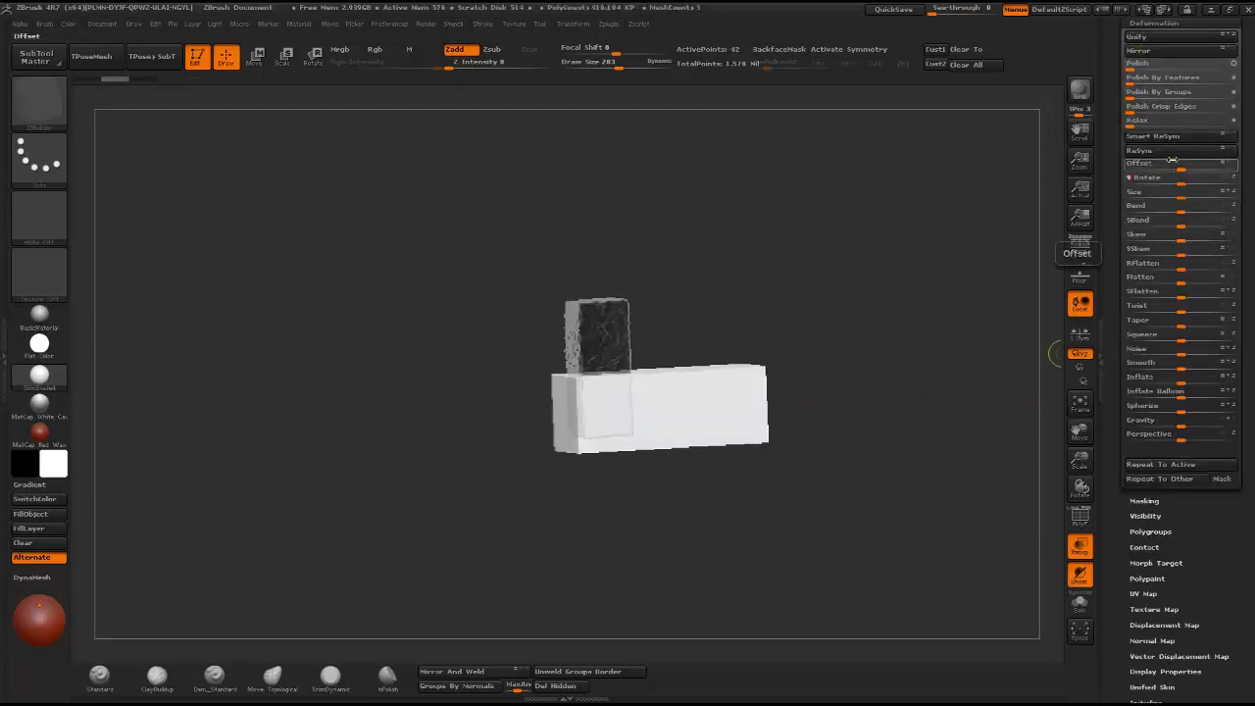
{"action": "key", "text": "Return"}
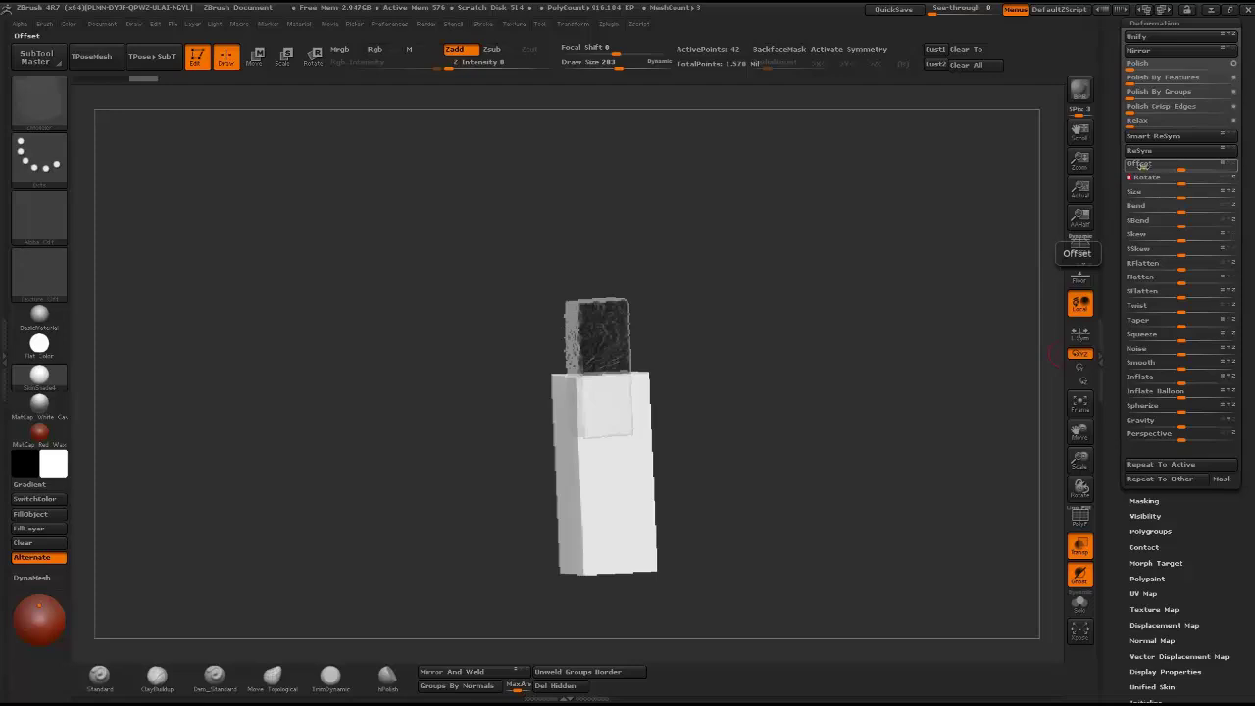
{"action": "left_click", "coordinate": [1135, 36]}
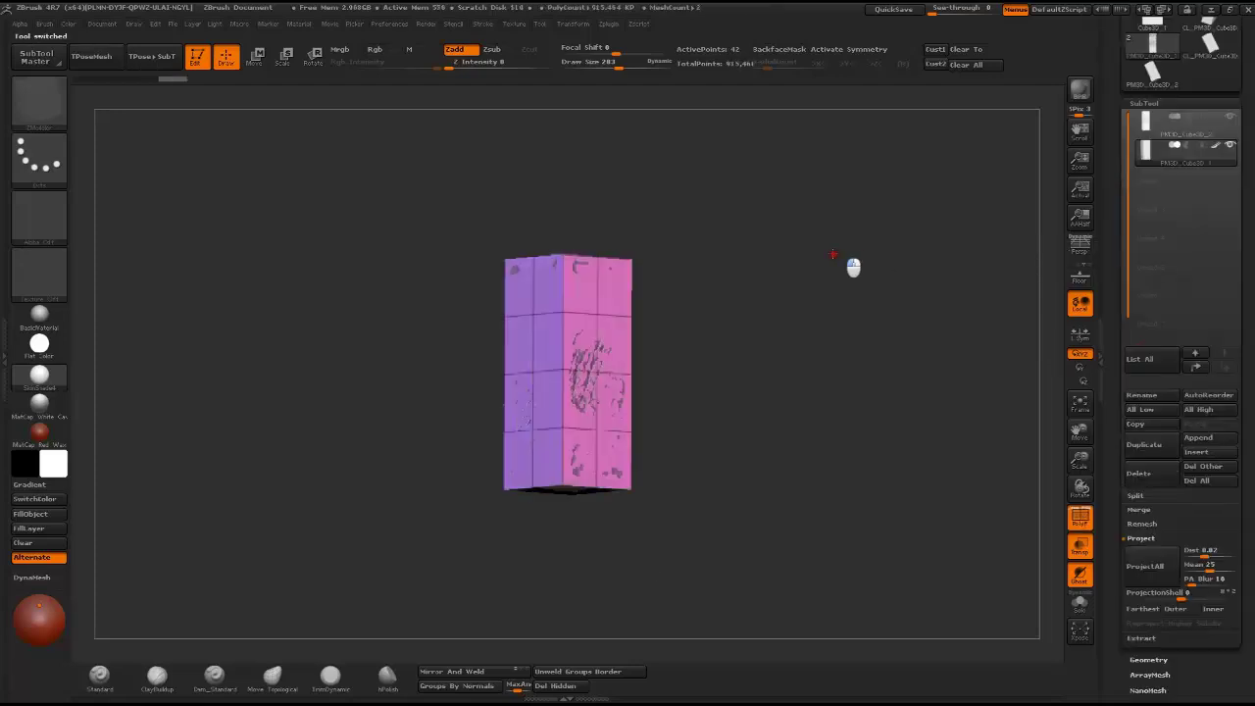
{"action": "mouse_move", "coordinate": [834, 255]}
{"action": "left_mouse_down"}
{"action": "mouse_move", "coordinate": [906, 312]}
{"action": "mouse_move", "coordinate": [927, 285]}
{"action": "mouse_move", "coordinate": [922, 250]}
{"action": "left_mouse_up"}
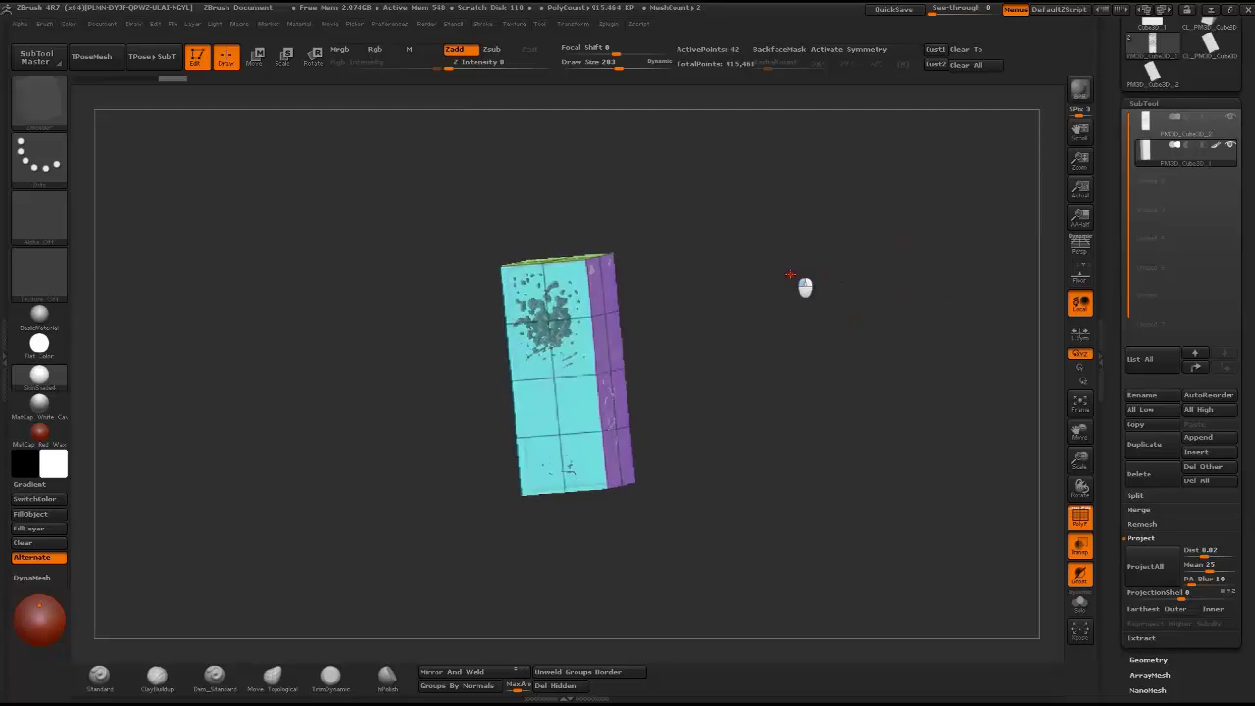
{"action": "mouse_move", "coordinate": [804, 284]}
{"action": "left_mouse_down"}
{"action": "mouse_move", "coordinate": [846, 246]}
{"action": "mouse_move", "coordinate": [909, 271]}
{"action": "mouse_move", "coordinate": [899, 272]}
{"action": "left_mouse_up"}
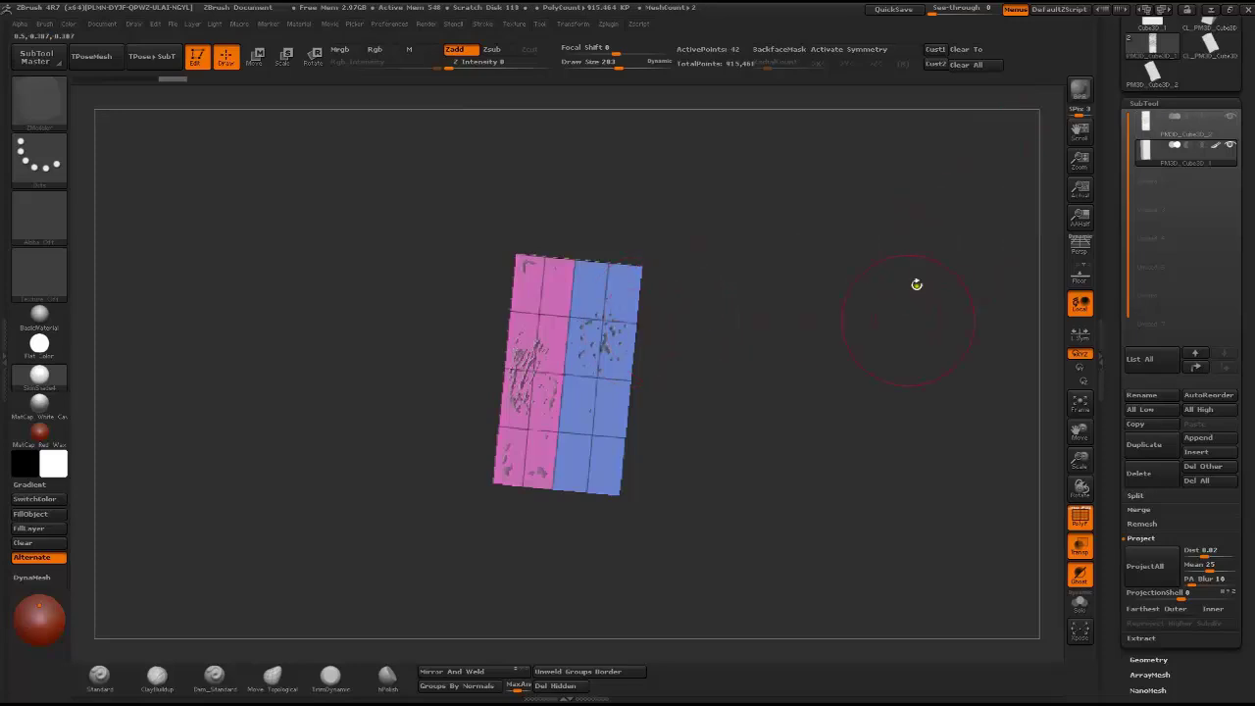
{"action": "scroll", "coordinate": [1248, 392], "scroll_direction": "down", "scroll_amount": 5}
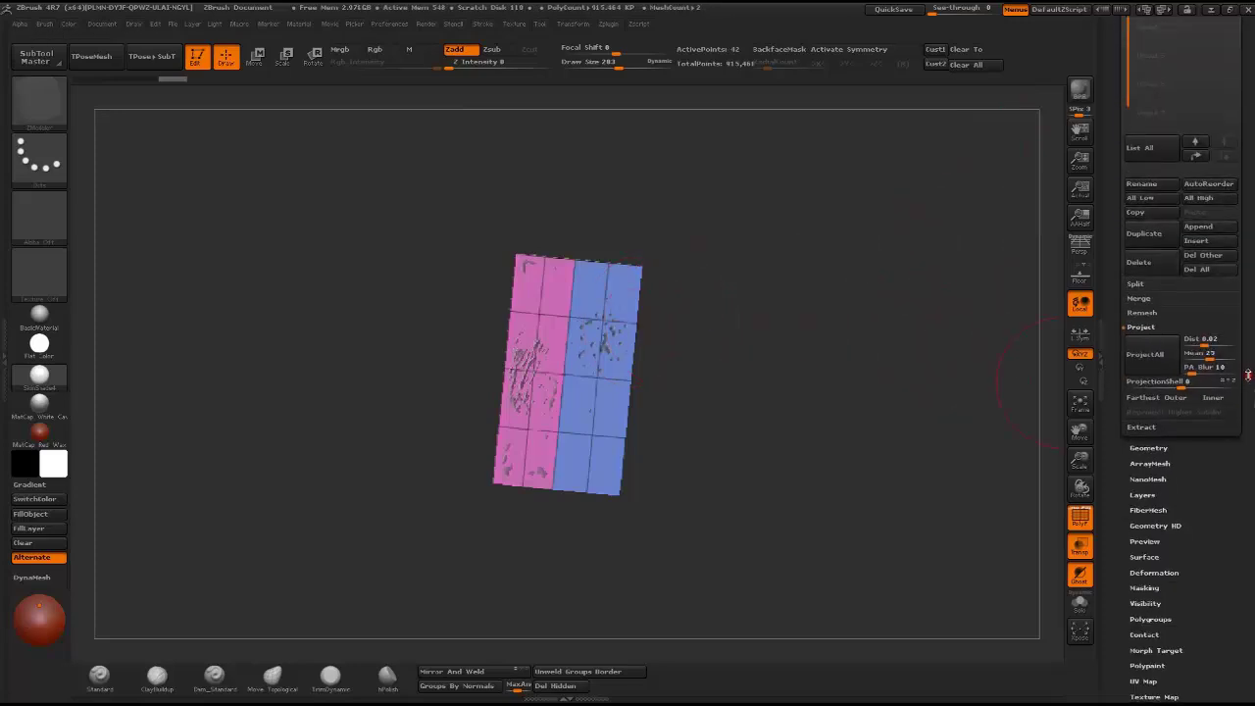
Subdivide the low-poly block PM3D_Cube3D_1 to level 3 with subdivision smoothing off
{"action": "left_click", "coordinate": [1164, 443]}
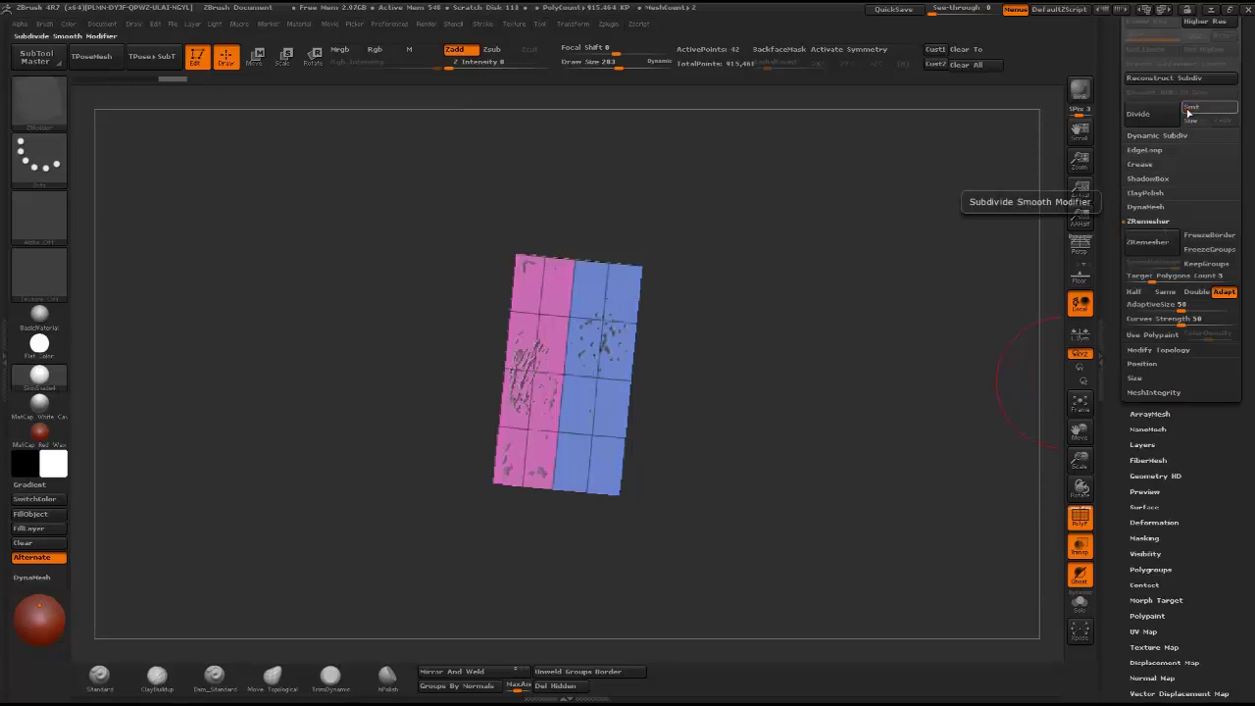
{"action": "left_click", "coordinate": [1145, 118]}
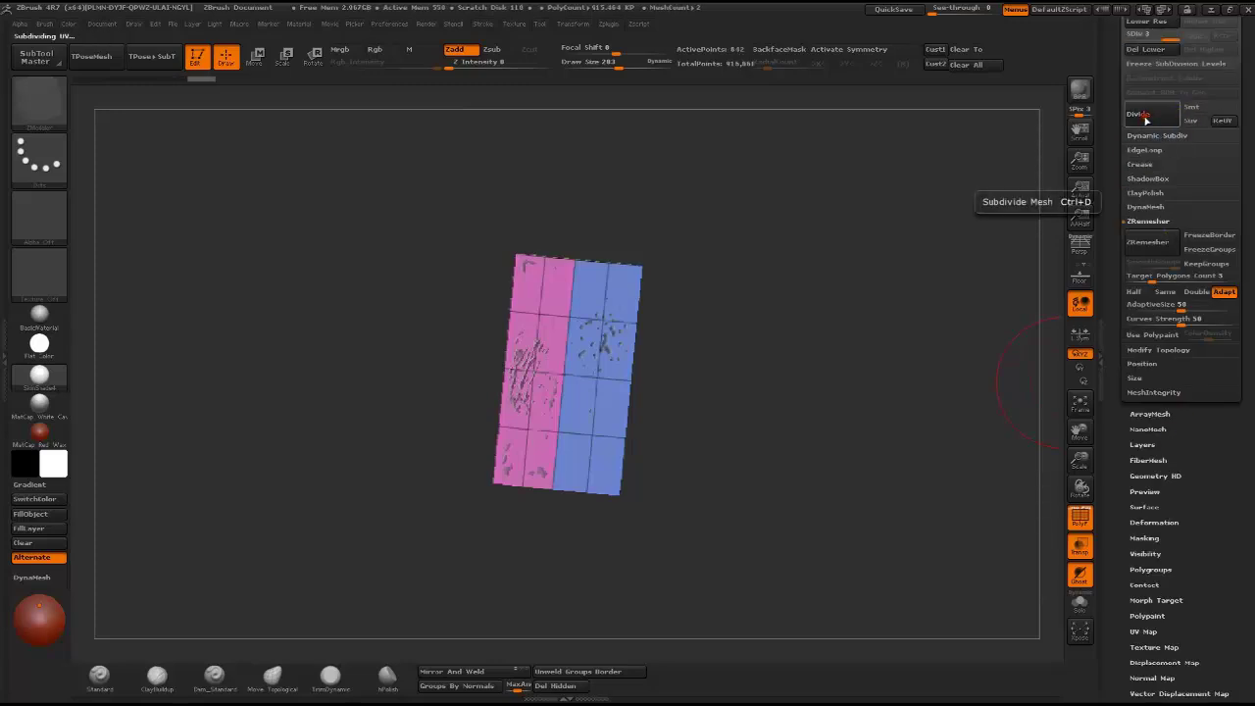
{"action": "key", "text": "shift"}
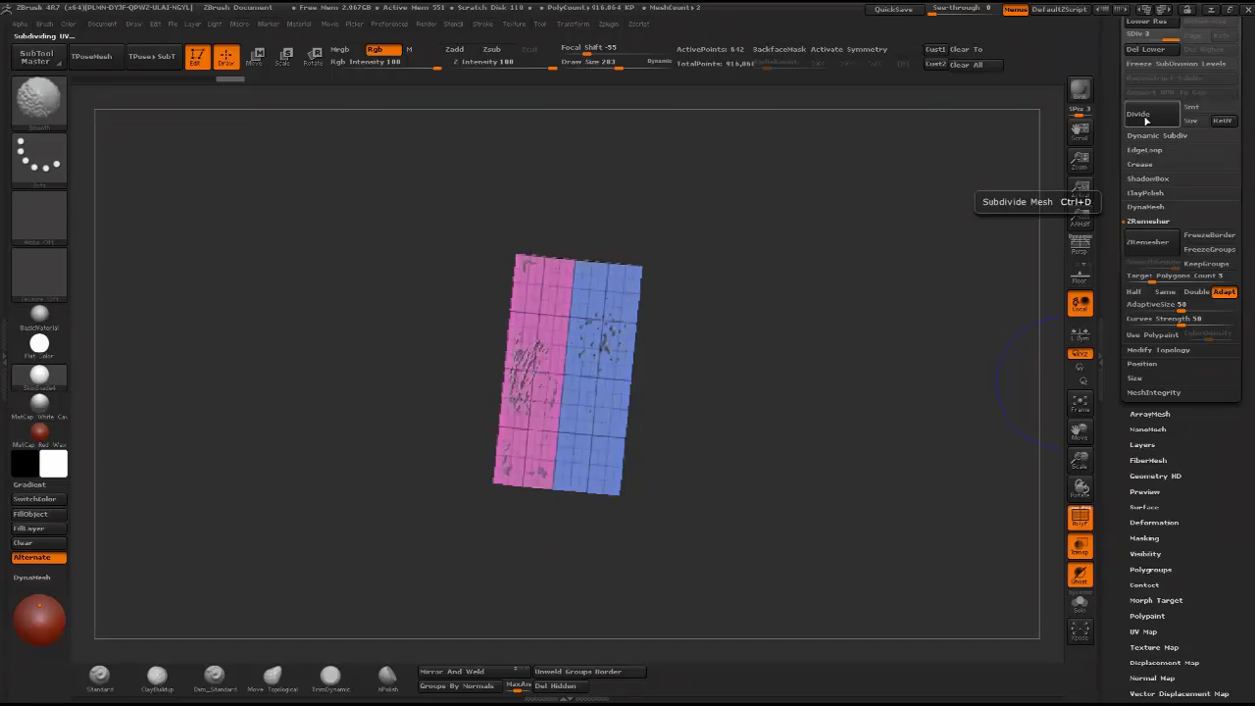
Enable subdivision smoothing (Smt) and continue dividing the block to subdivision level 8
{"action": "left_click", "coordinate": [1208, 110]}
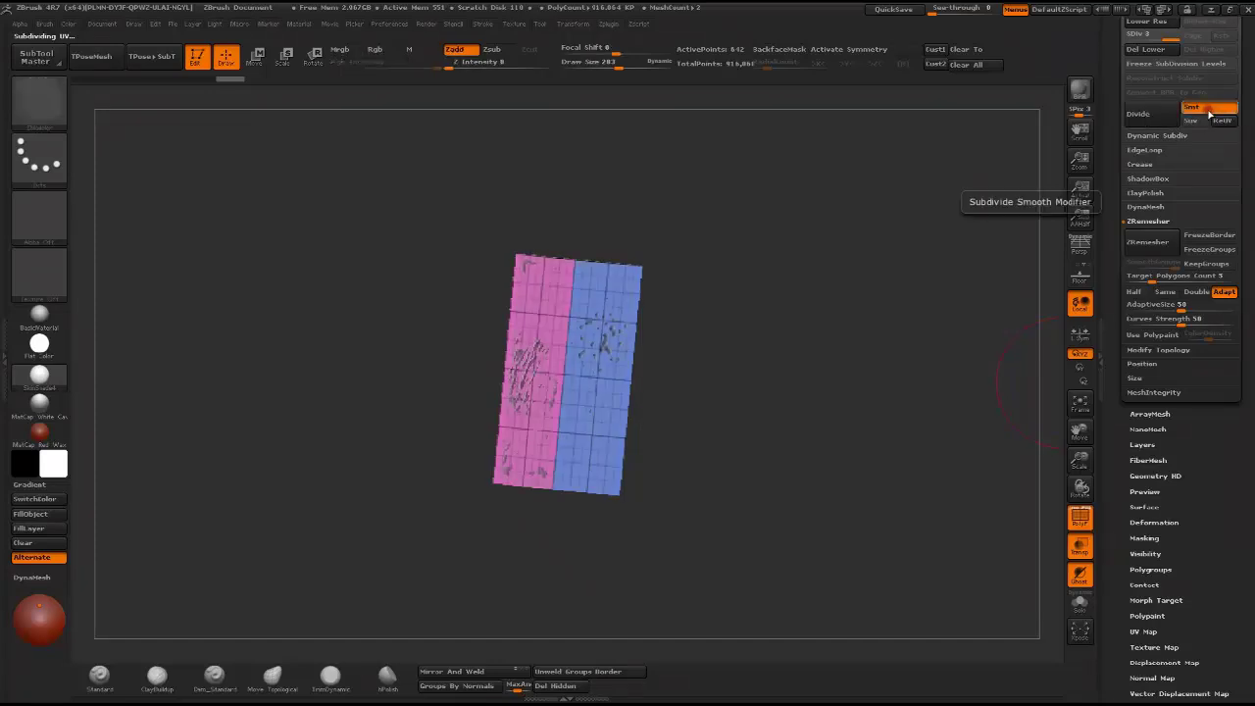
{"action": "left_click", "coordinate": [1147, 115]}
{"action": "left_click", "coordinate": [1147, 116]}
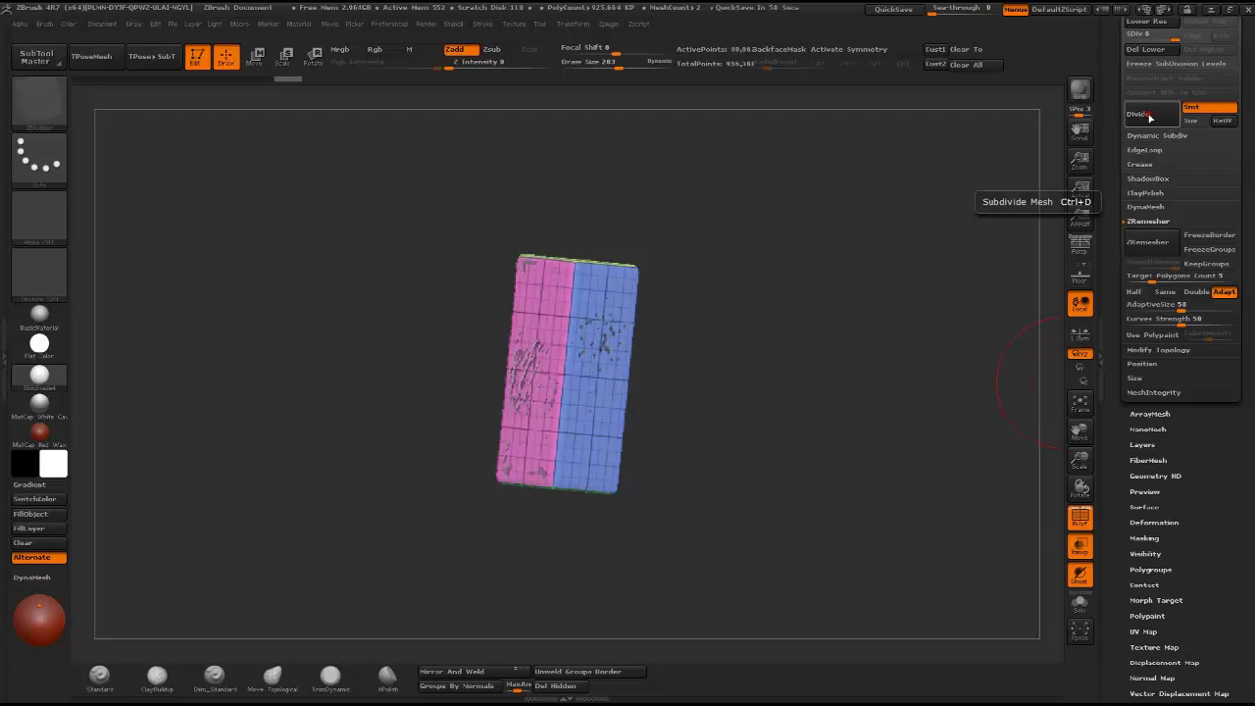
{"action": "left_click", "coordinate": [1150, 118]}
{"action": "left_click", "coordinate": [1149, 118]}
{"action": "left_click", "coordinate": [1149, 115]}
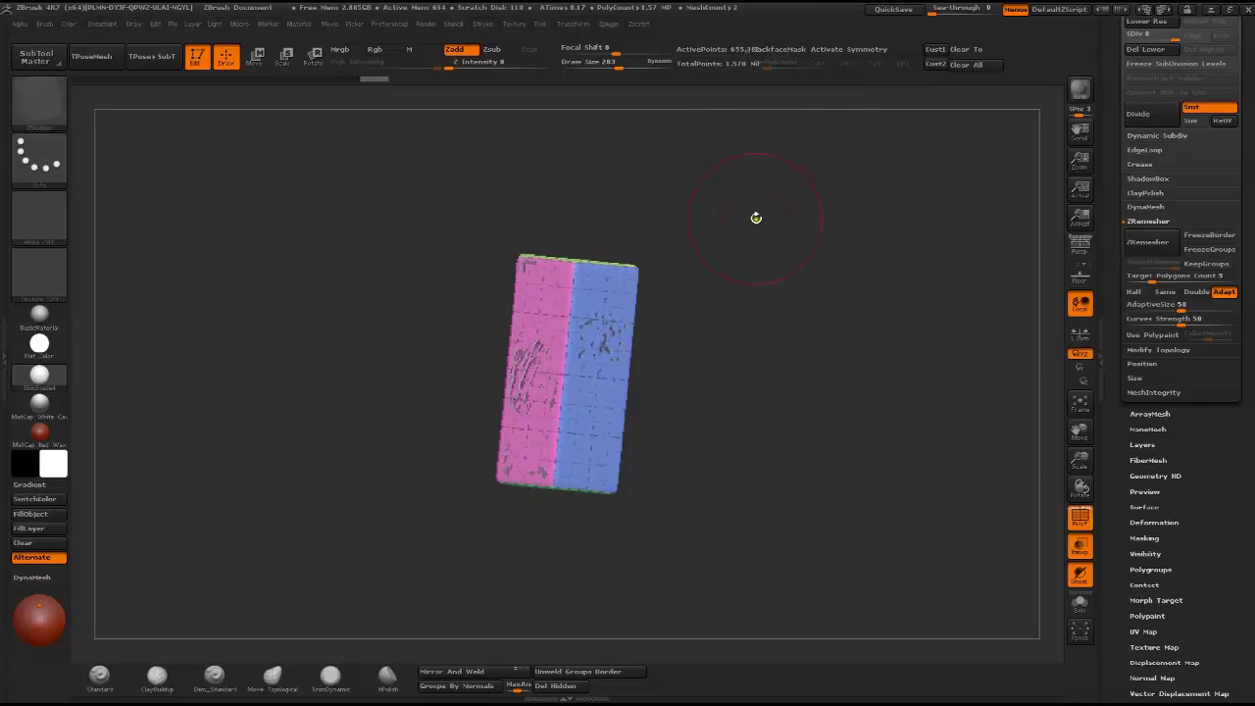
{"action": "left_click_drag", "start_coordinate": [756, 218], "coordinate": [829, 319], "text": "alt"}
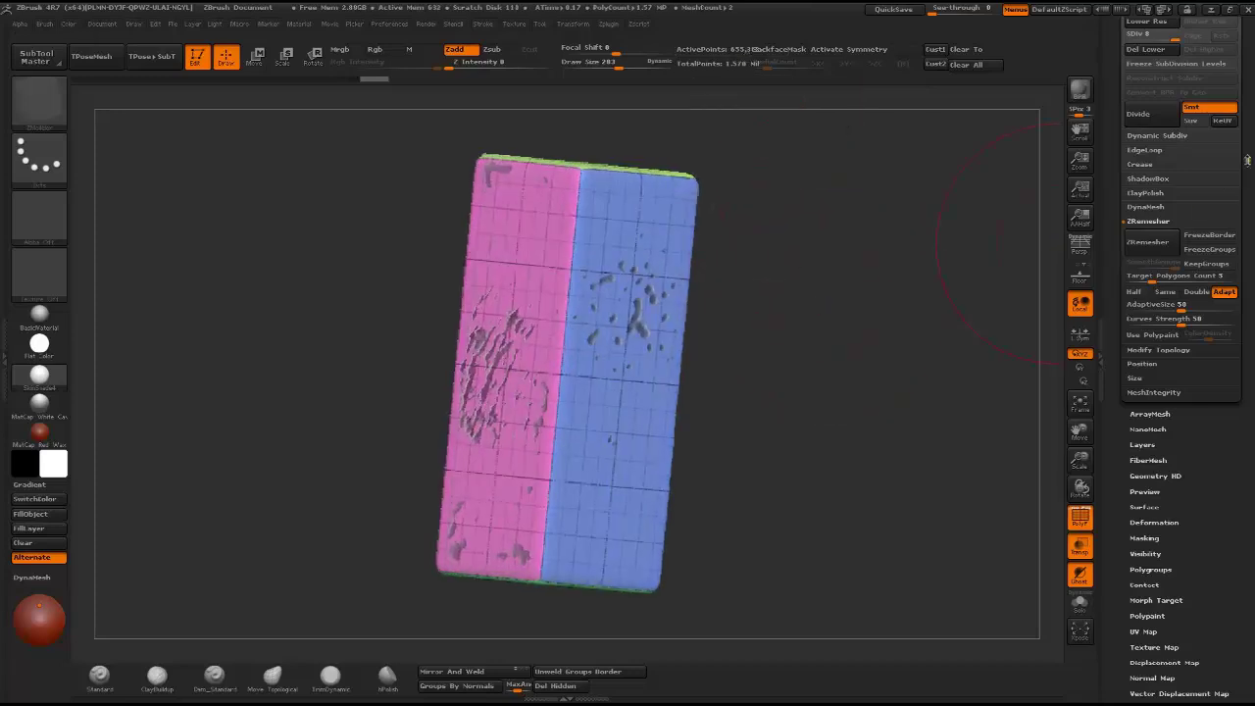
Make sure the subdivided block PM3D_Cube3D_1 is the active subtool and turn off its PolyFrame display
{"action": "scroll", "coordinate": [1247, 159], "scroll_direction": "up", "scroll_amount": 5}
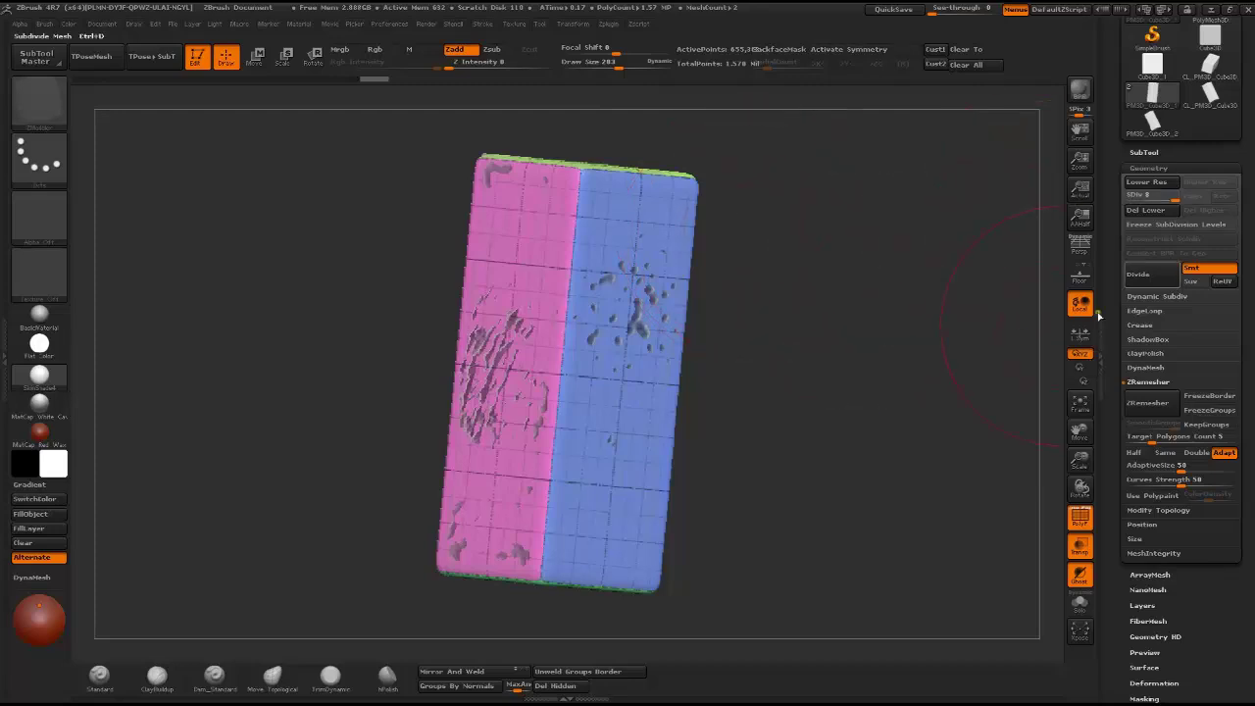
{"action": "left_click", "coordinate": [1145, 151]}
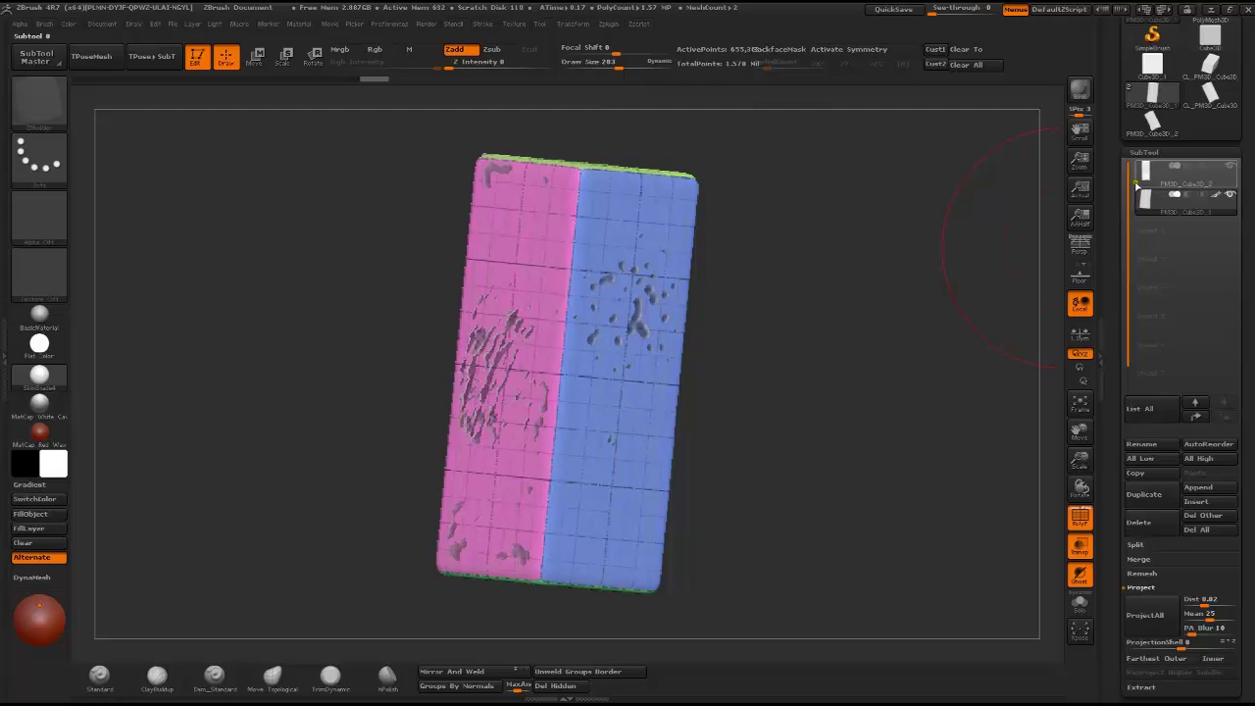
{"action": "left_click", "coordinate": [1158, 198]}
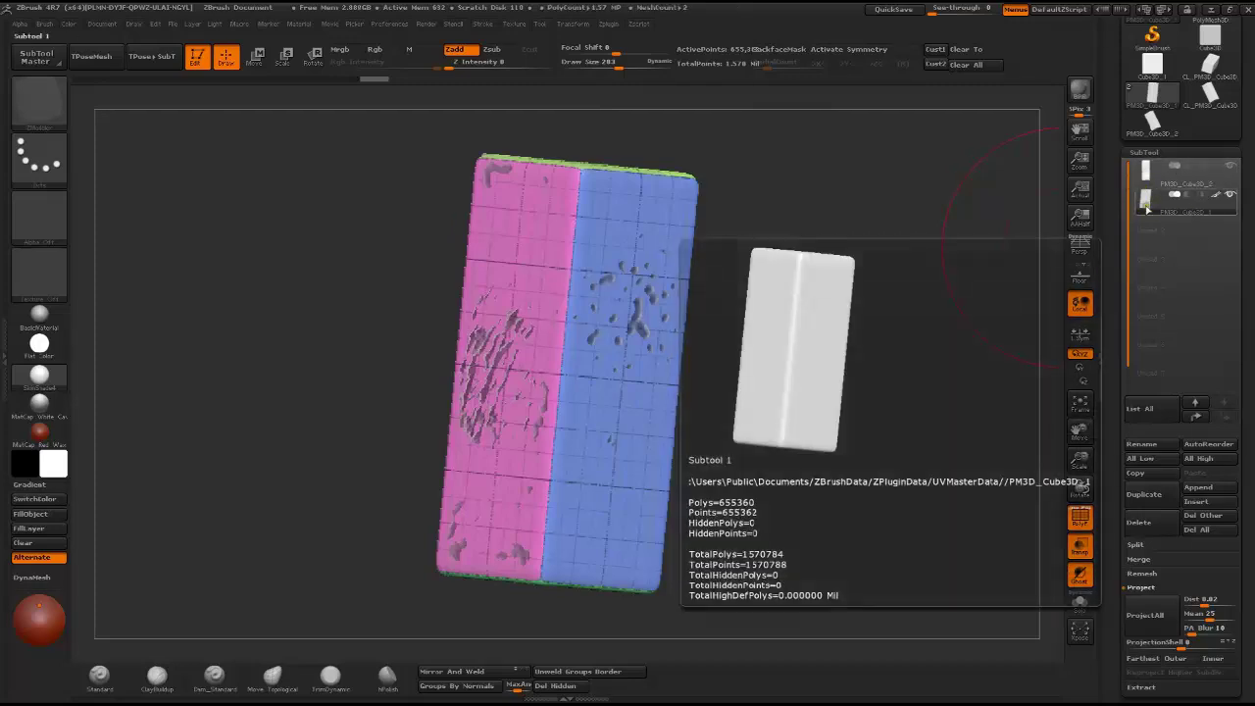
{"action": "key", "text": "shift+f"}
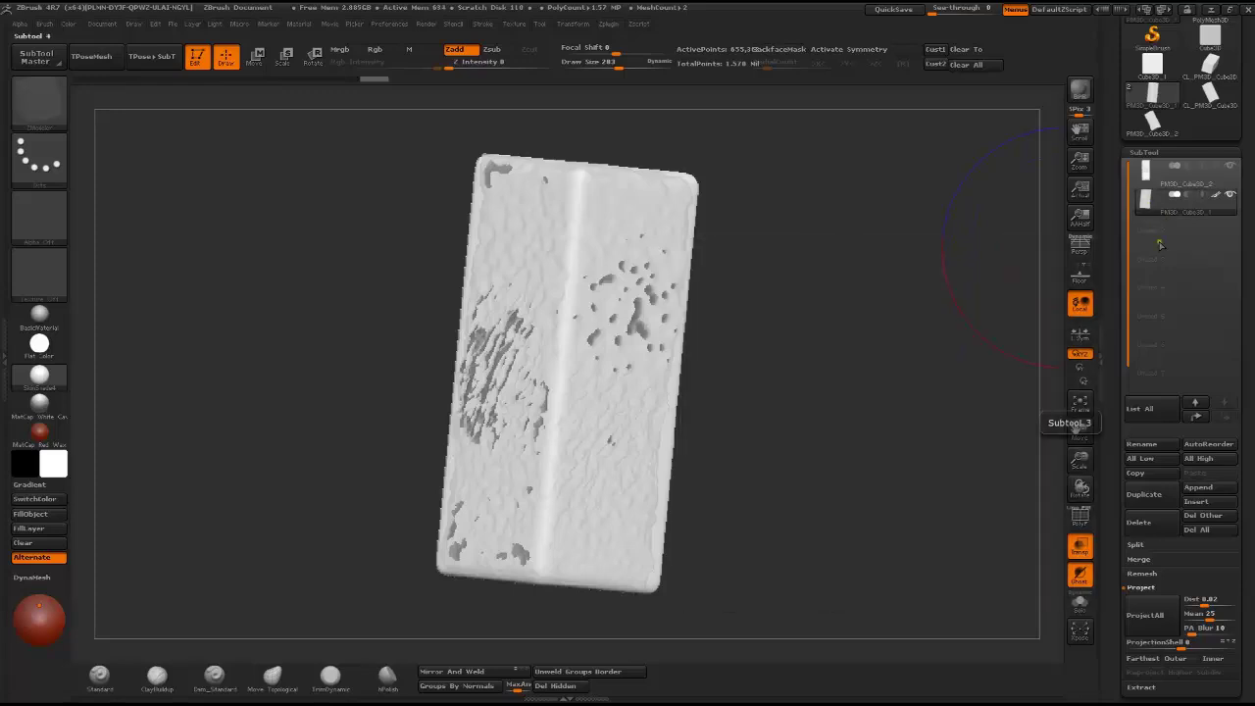
Set the projection distance to 0.1 and project all of the sculpted brick's detail onto the subdivided block
{"action": "left_click_drag", "start_coordinate": [1251, 414], "coordinate": [1252, 320]}
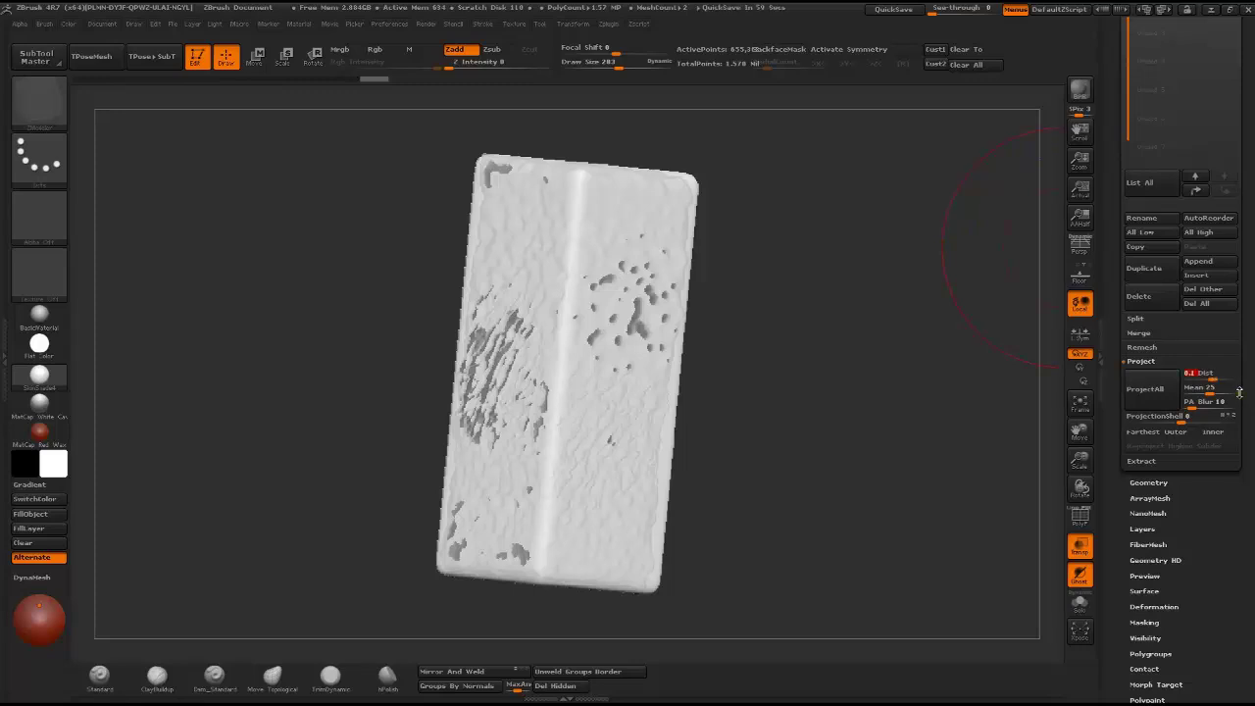
{"action": "left_click", "coordinate": [1147, 385]}
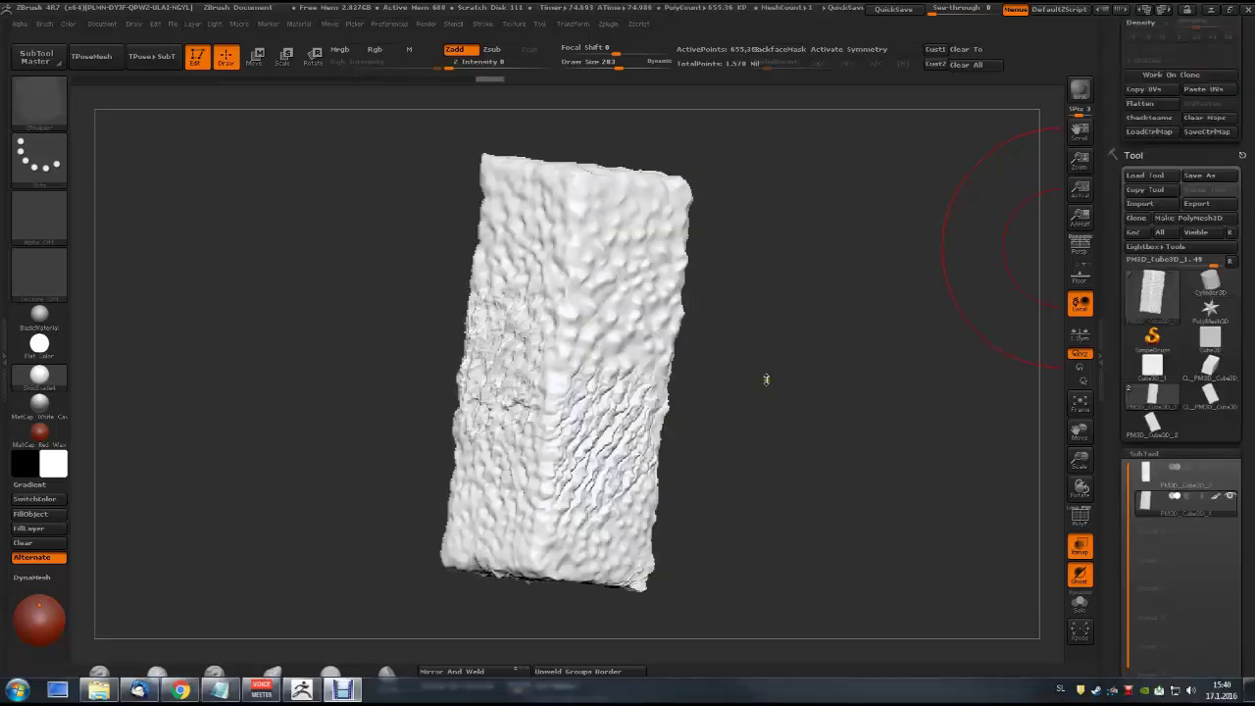
{"action": "mouse_move", "coordinate": [764, 400]}
{"action": "left_mouse_down"}
{"action": "mouse_move", "coordinate": [807, 415]}
{"action": "mouse_move", "coordinate": [795, 373]}
{"action": "mouse_move", "coordinate": [840, 412]}
{"action": "mouse_move", "coordinate": [798, 377]}
{"action": "left_mouse_up"}
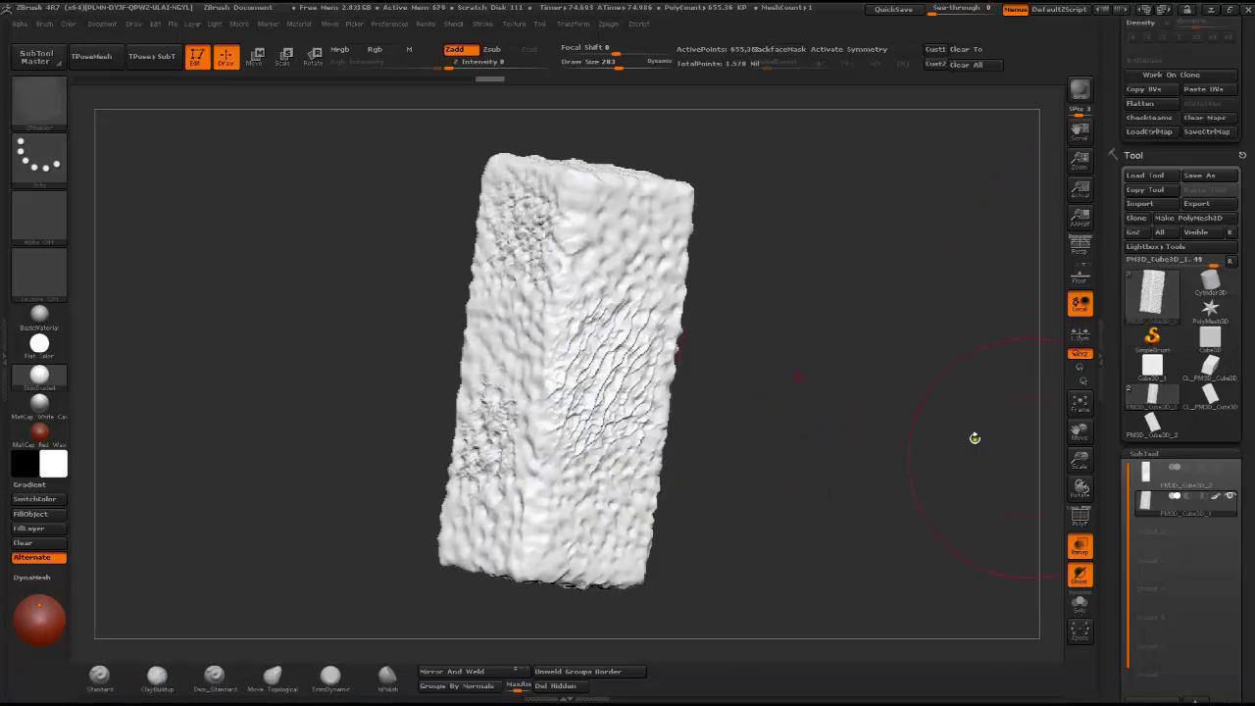
Show only the active subtool and alternate between the sculpted brick and the projected block to compare their detail
{"action": "left_click", "coordinate": [1147, 477]}
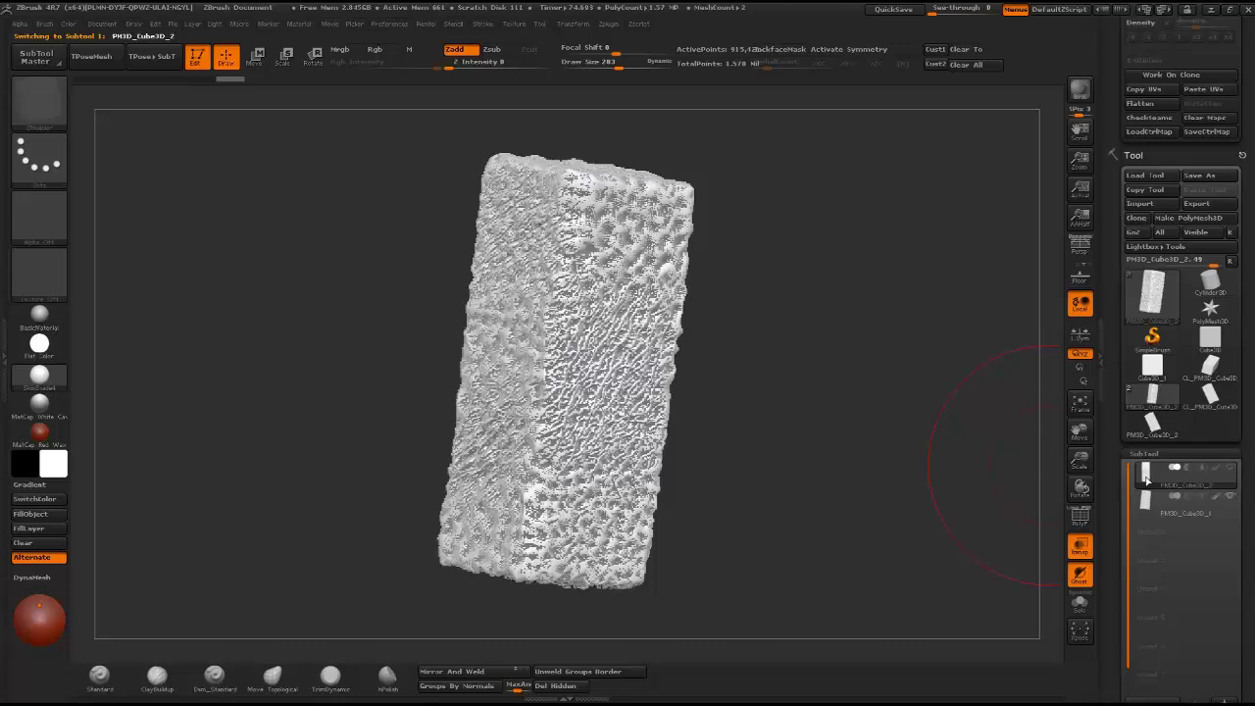
{"action": "mouse_move", "coordinate": [1230, 493]}
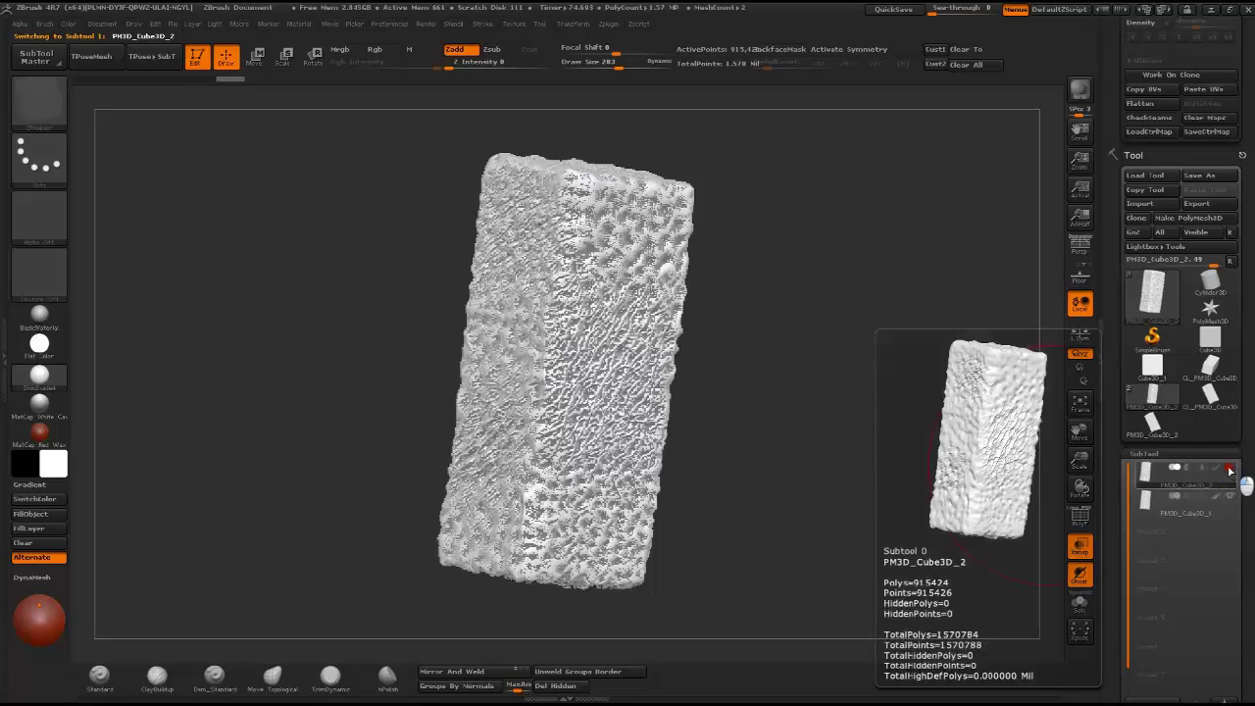
{"action": "left_click", "coordinate": [1230, 470]}
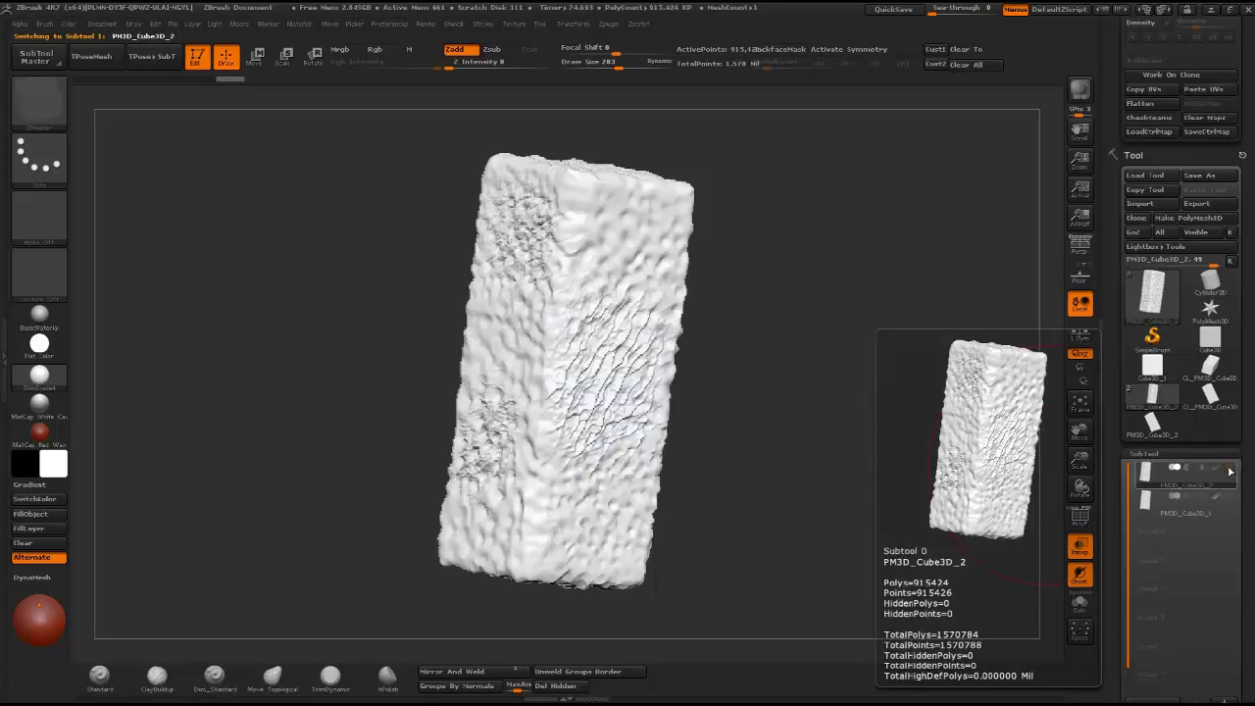
{"action": "left_click", "coordinate": [1149, 502]}
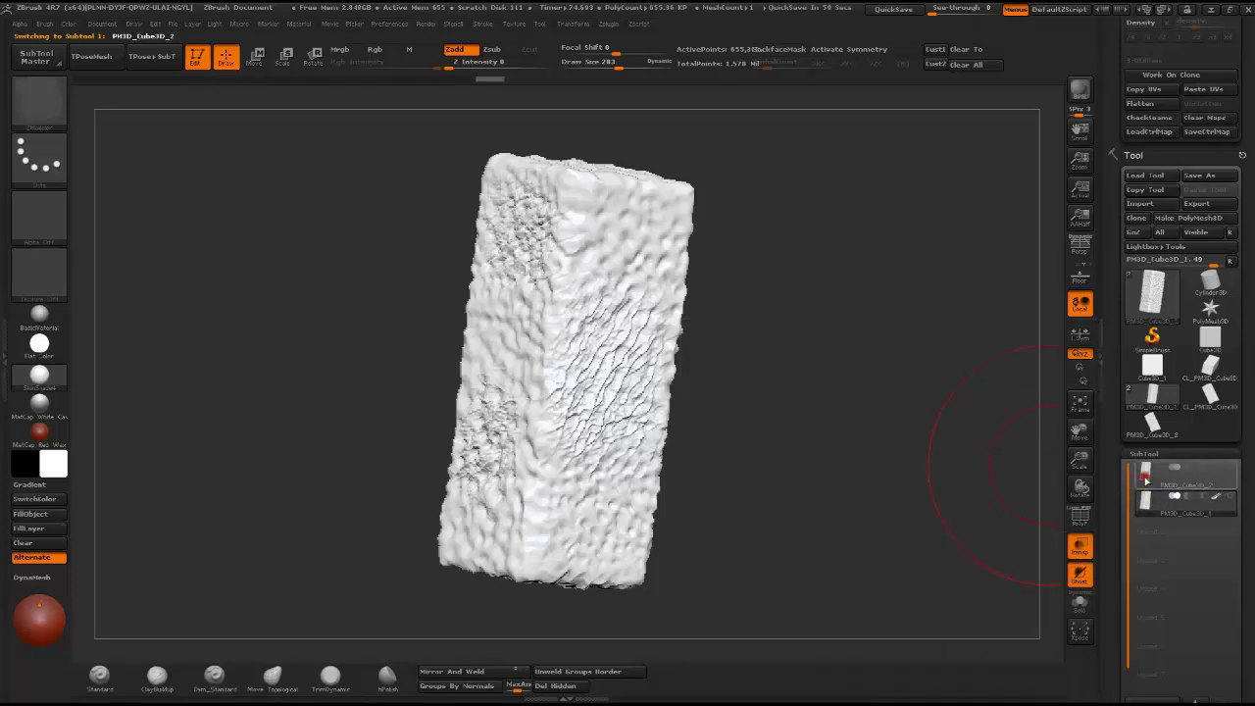
{"action": "left_click", "coordinate": [1145, 474]}
{"action": "left_click", "coordinate": [1145, 500]}
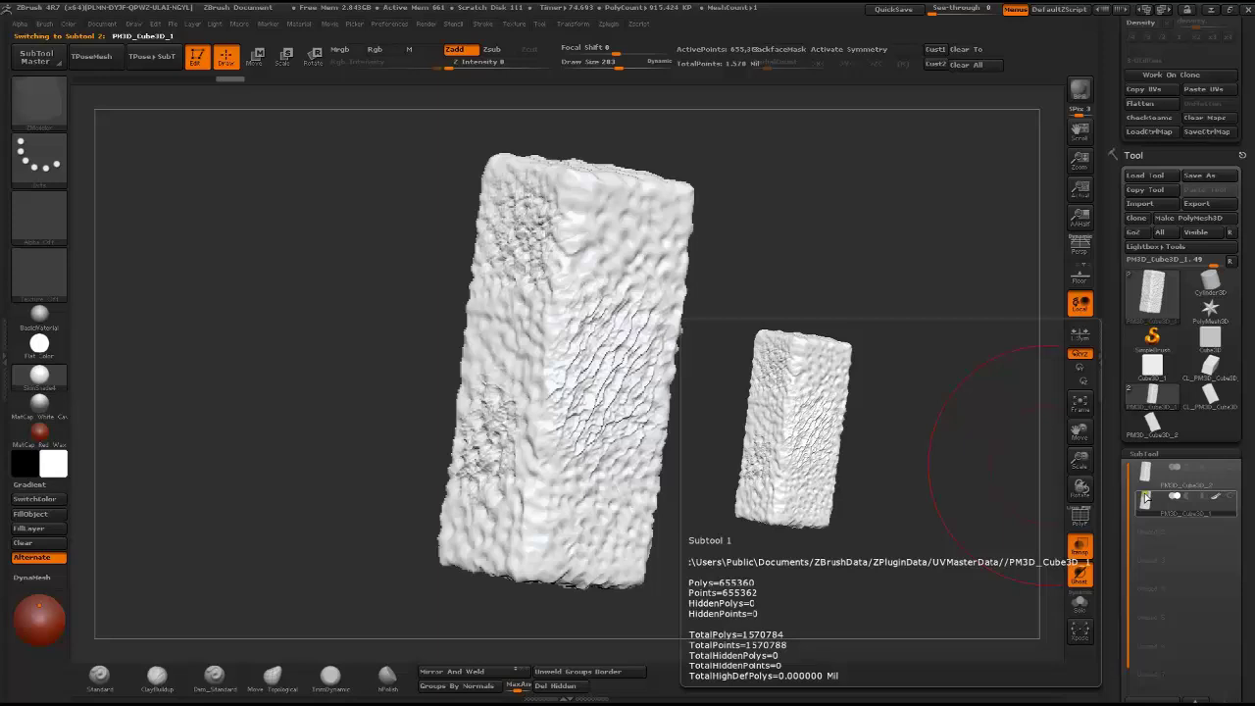
Lower the projected block PM3D_Cube3D_1 to subdivision level 1
{"action": "left_click_drag", "start_coordinate": [1245, 530], "coordinate": [1236, 384]}
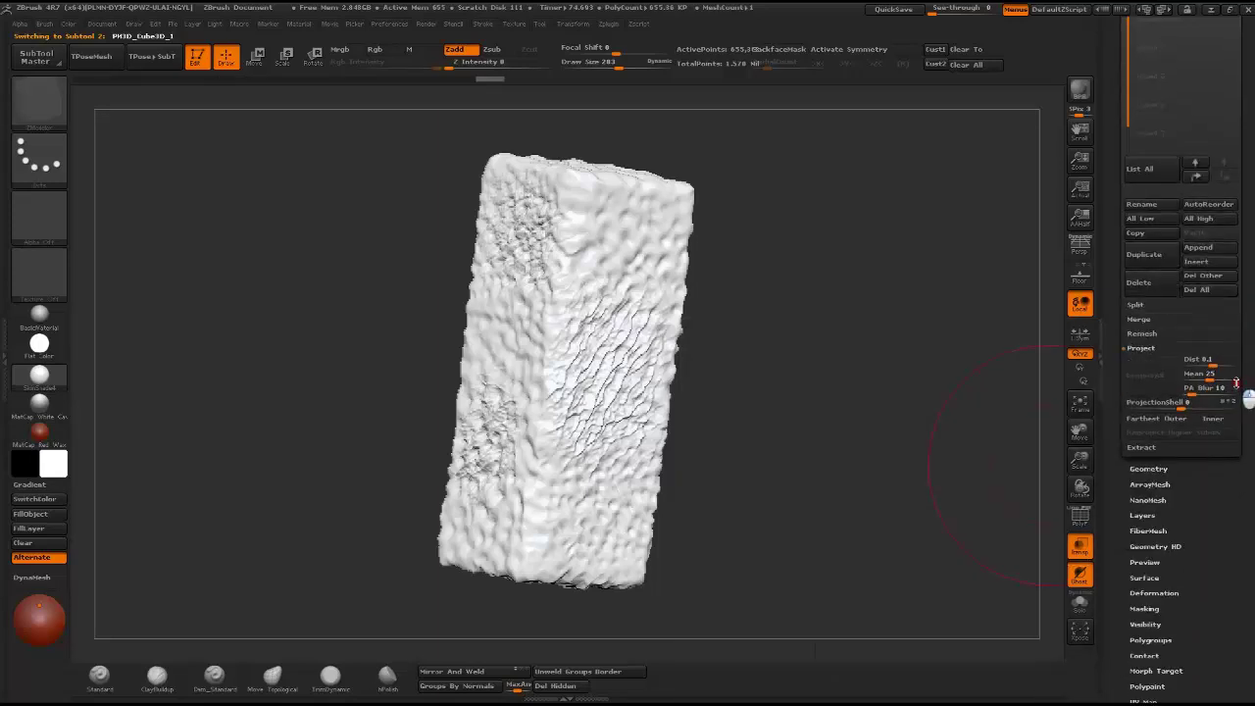
{"action": "left_click", "coordinate": [1163, 465]}
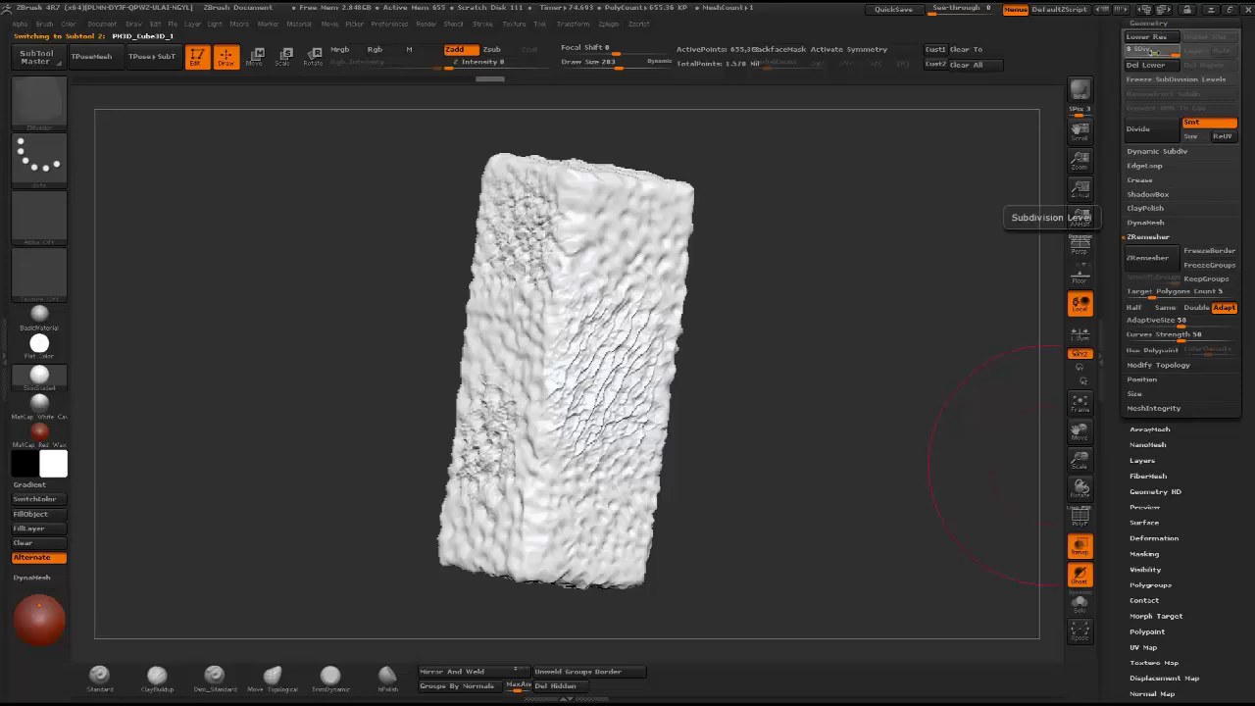
{"action": "mouse_move", "coordinate": [1169, 56]}
{"action": "left_mouse_down"}
{"action": "mouse_move", "coordinate": [1148, 56]}
{"action": "mouse_move", "coordinate": [1061, 120]}
{"action": "left_mouse_up"}
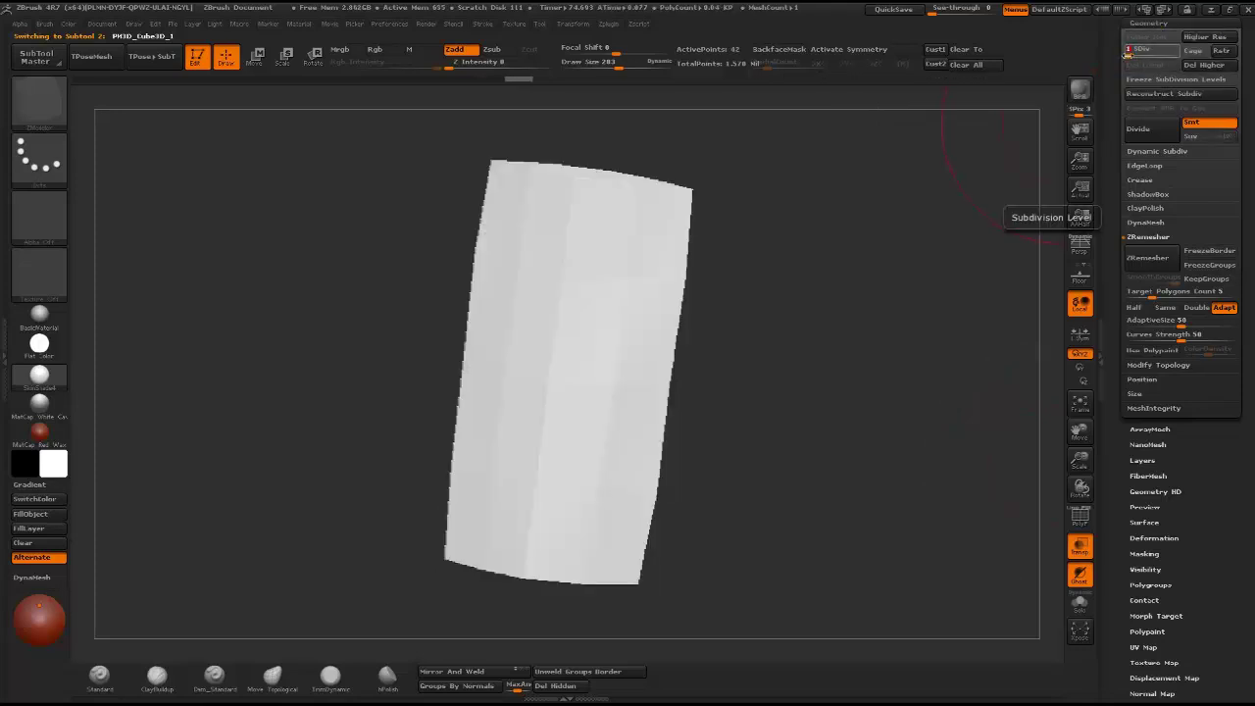
Create a displacement map for the block at its lowest subdivision level and check it on the surface
{"action": "scroll", "coordinate": [1225, 423], "scroll_direction": "down", "scroll_amount": 3}
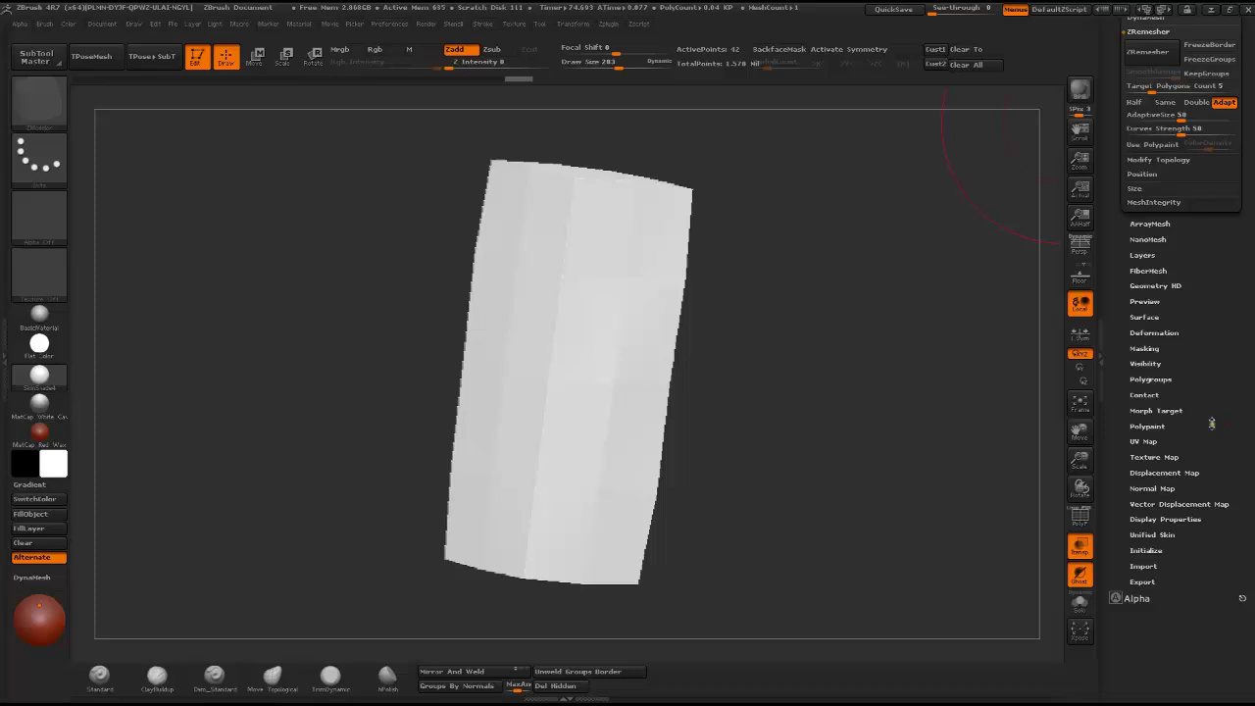
{"action": "left_click", "coordinate": [1163, 472]}
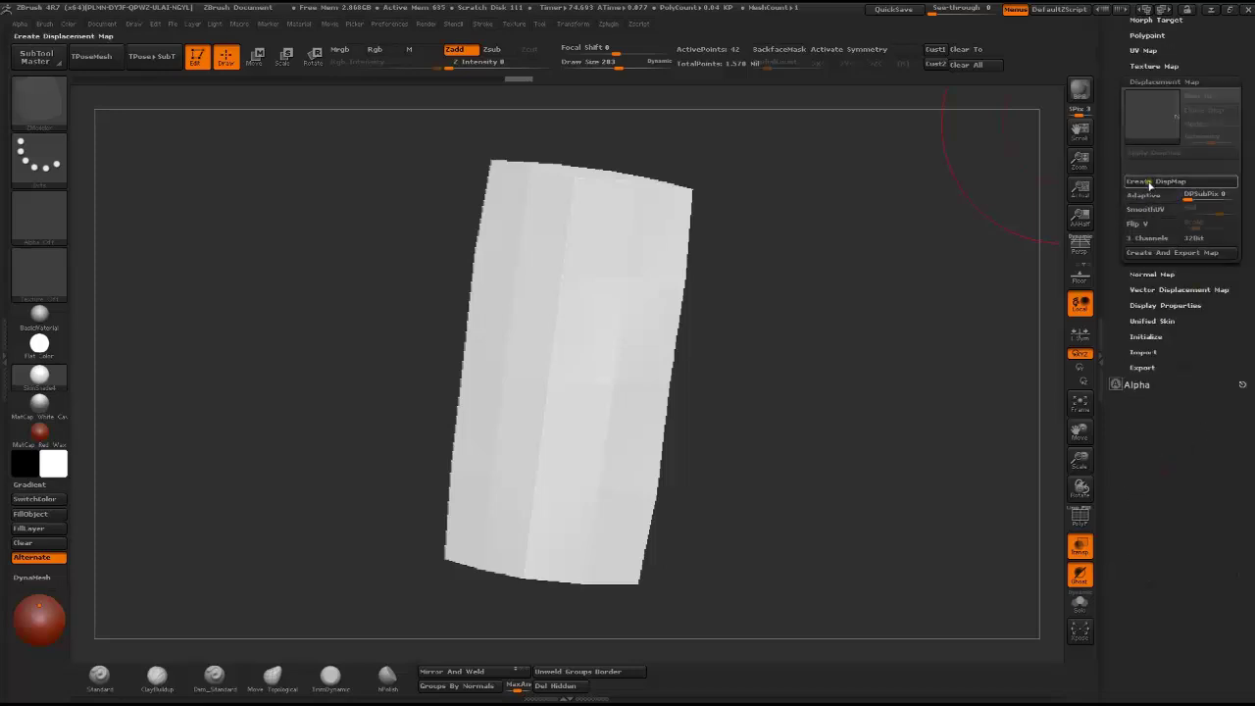
{"action": "left_click", "coordinate": [1151, 182]}
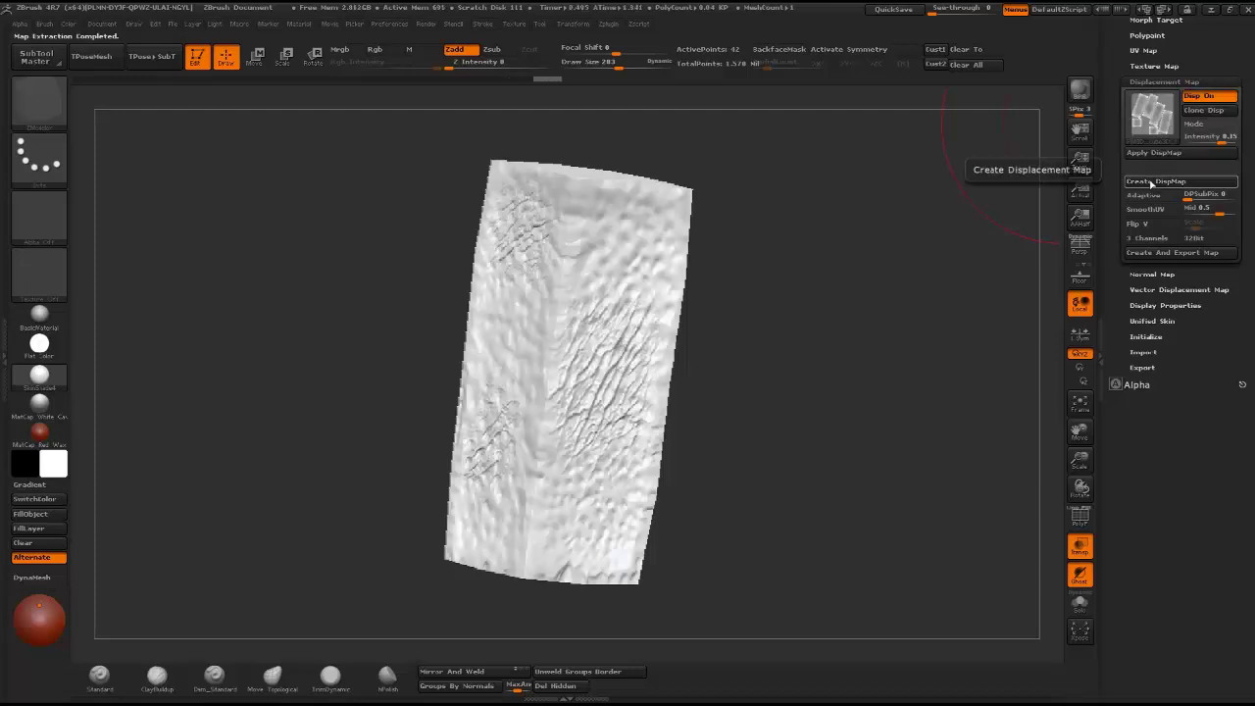
{"action": "mouse_move", "coordinate": [820, 244]}
{"action": "left_mouse_down"}
{"action": "mouse_move", "coordinate": [849, 294]}
{"action": "mouse_move", "coordinate": [834, 286]}
{"action": "left_mouse_up"}
Create a normal map for the block with Tangent, SmoothUV and SNormals on, and preview the map
{"action": "left_click", "coordinate": [1148, 275]}
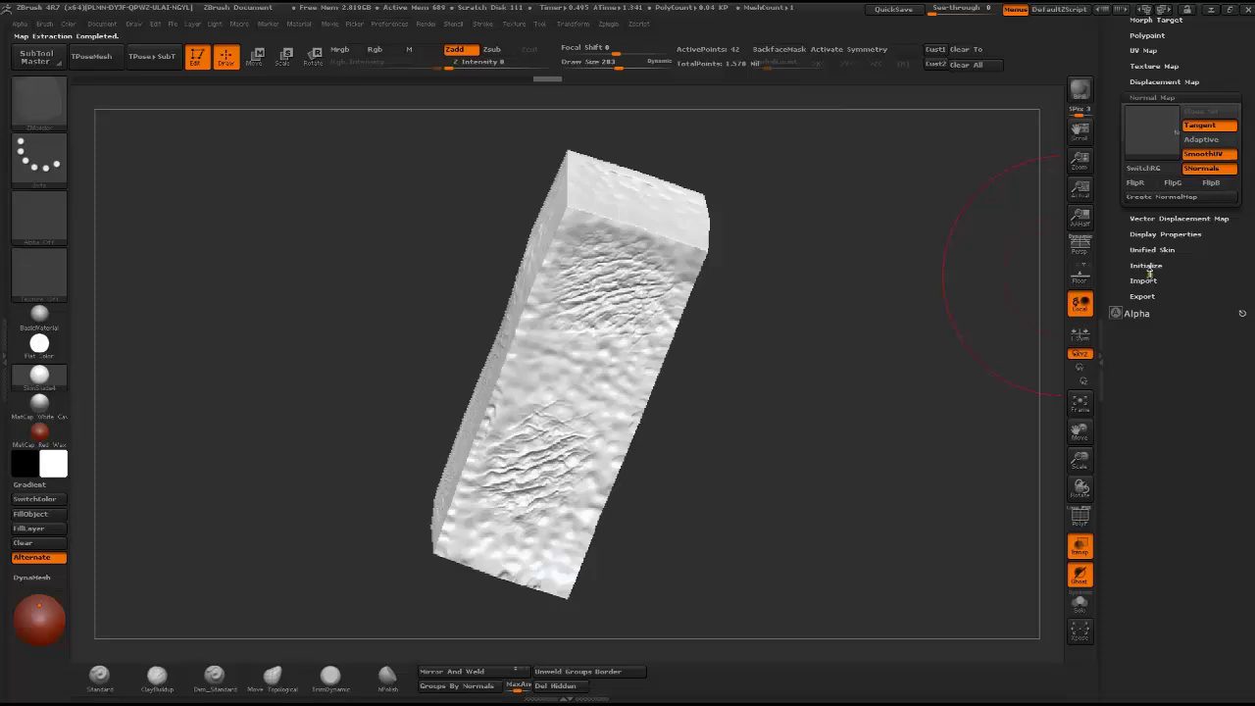
{"action": "left_click", "coordinate": [1158, 197]}
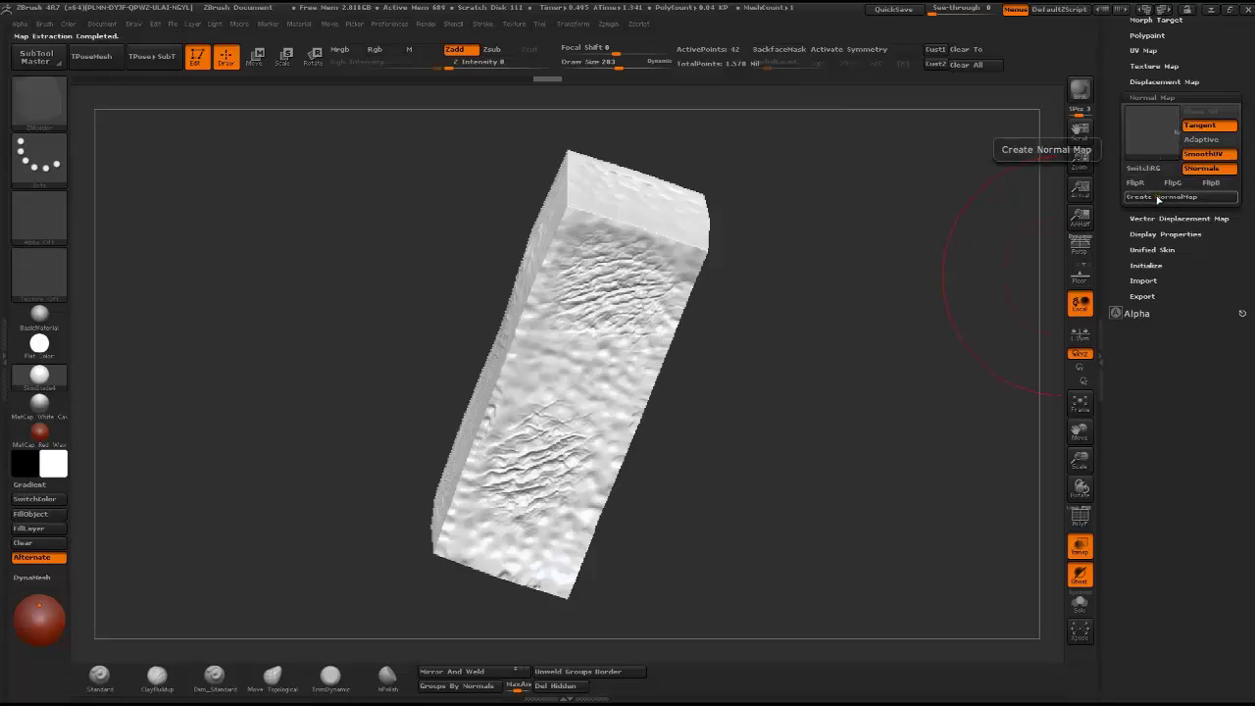
{"action": "mouse_move", "coordinate": [1158, 135]}
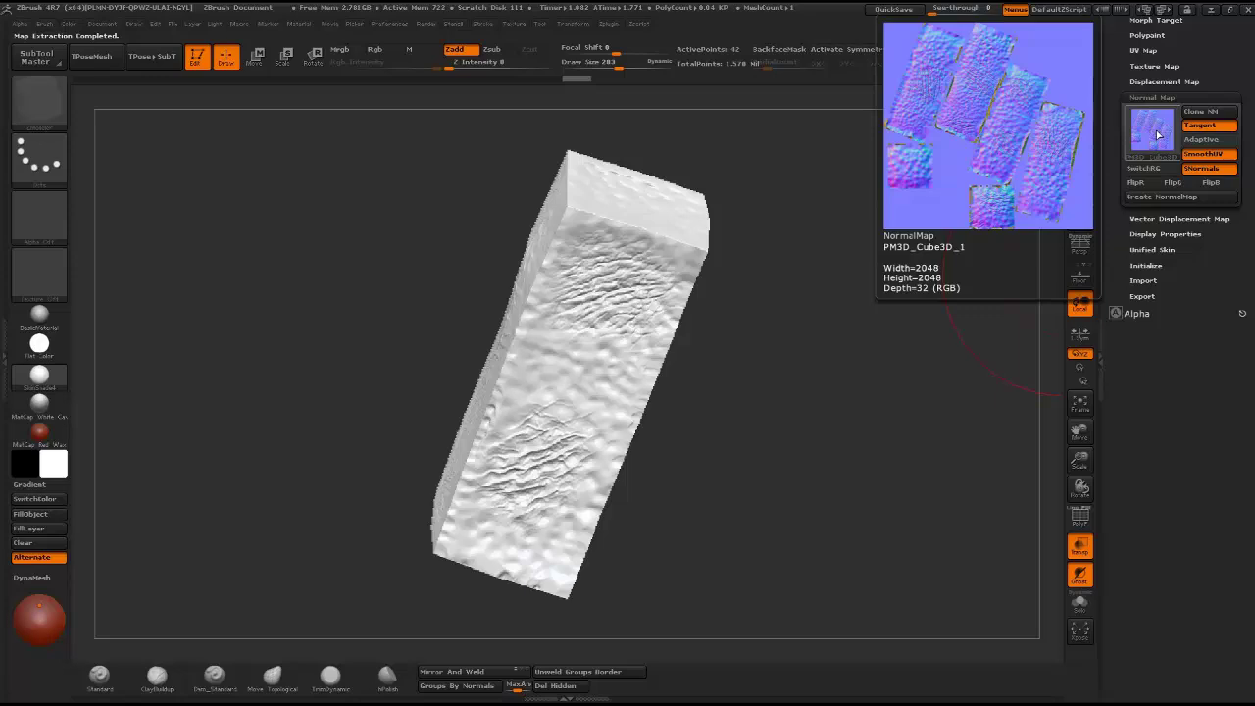
Raise the block's subdivision level with the displacement map on and inspect the displaced surface from several angles
{"action": "left_click", "coordinate": [1162, 84]}
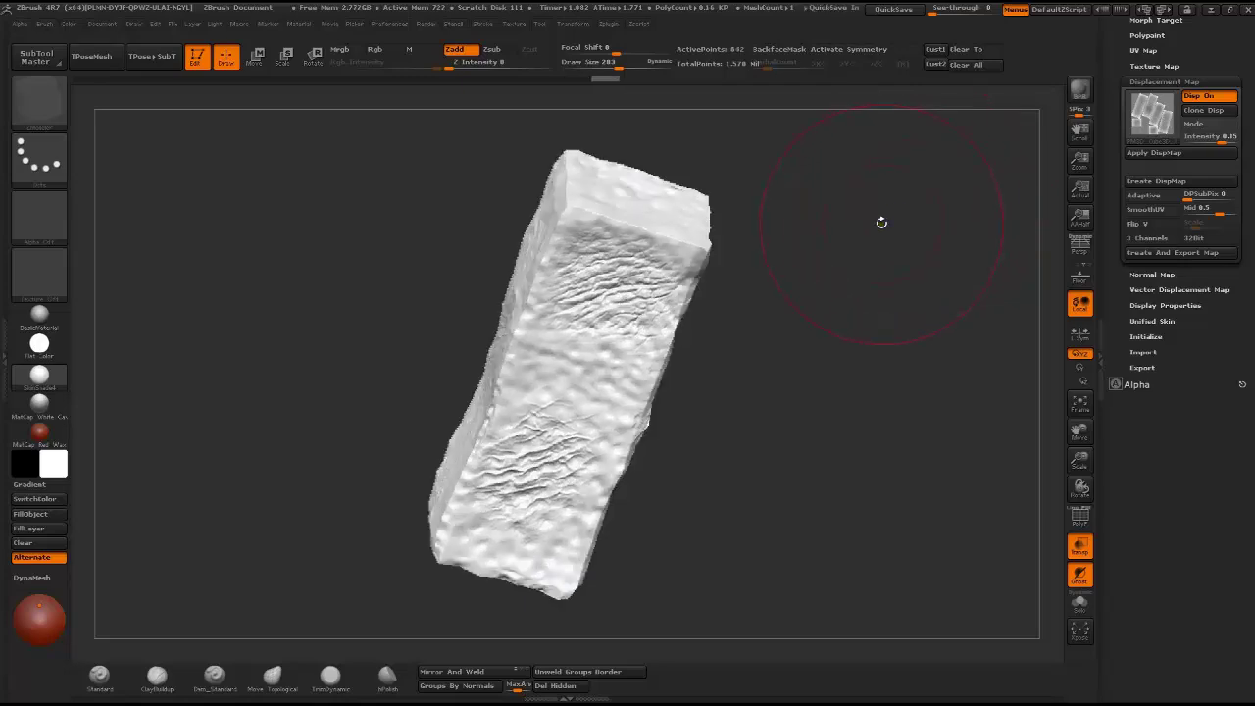
{"action": "key", "text": "d"}
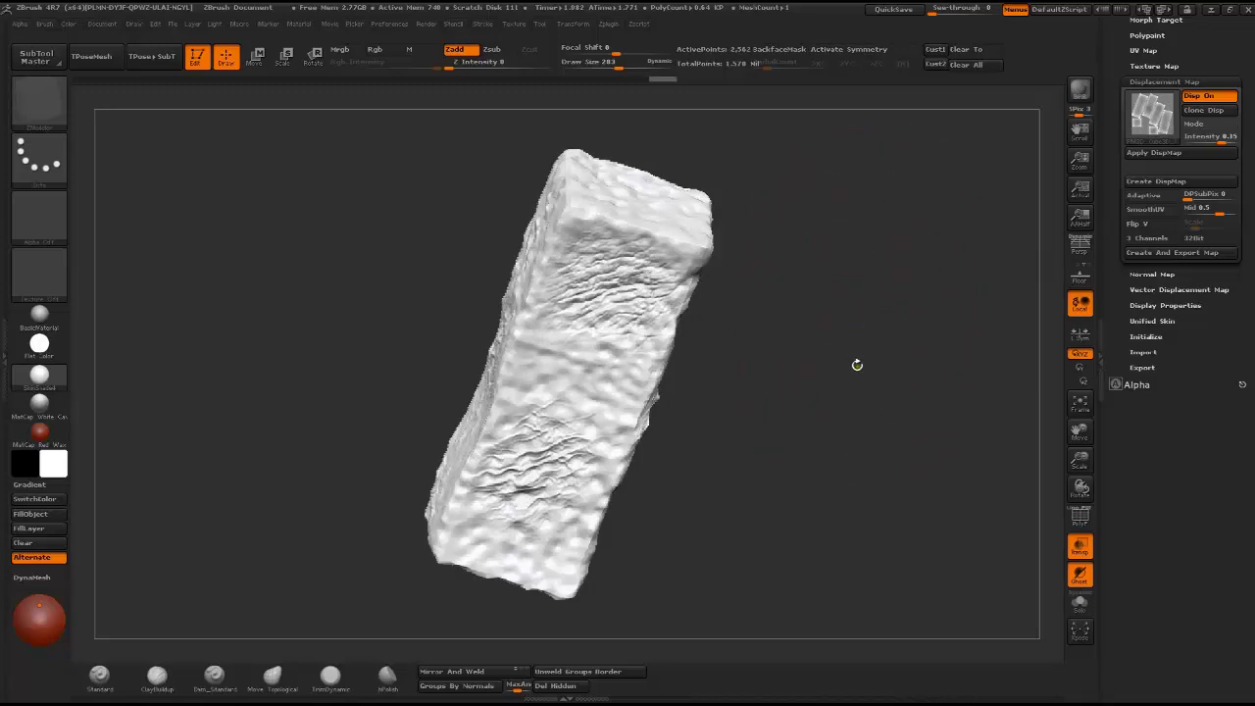
{"action": "left_click_drag", "start_coordinate": [857, 363], "coordinate": [820, 309]}
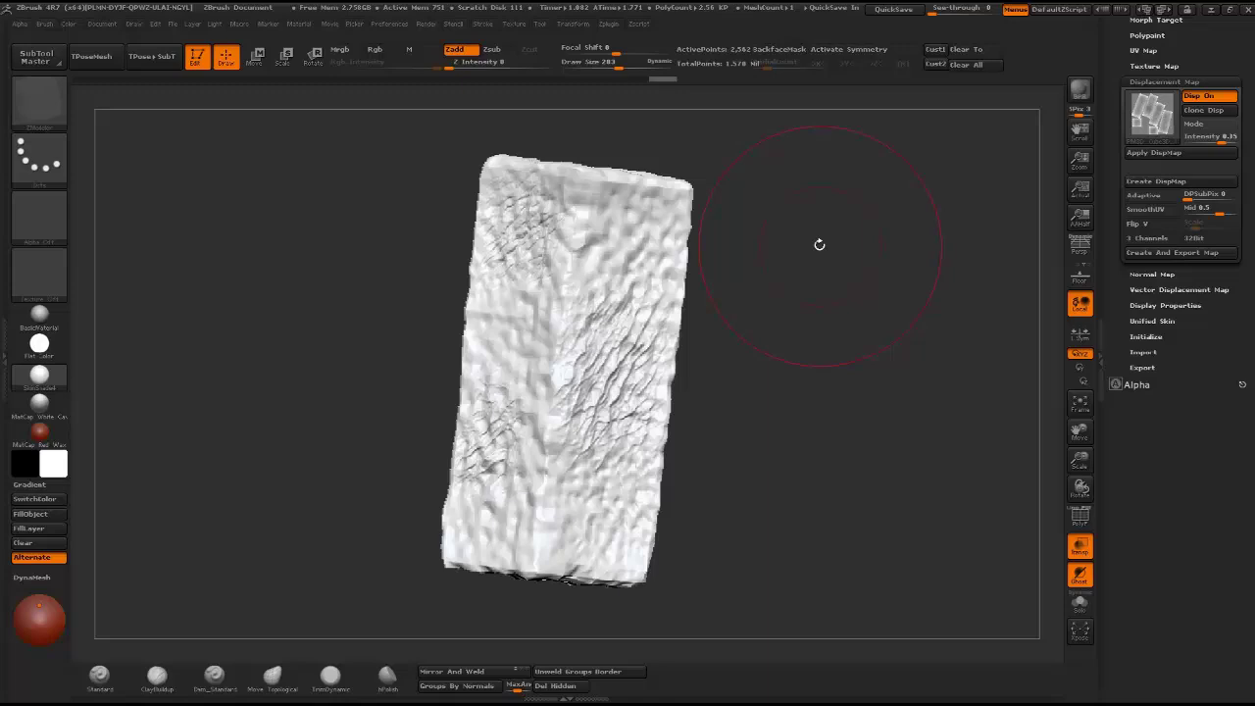
{"action": "left_click_drag", "start_coordinate": [841, 310], "coordinate": [761, 191], "text": "alt"}
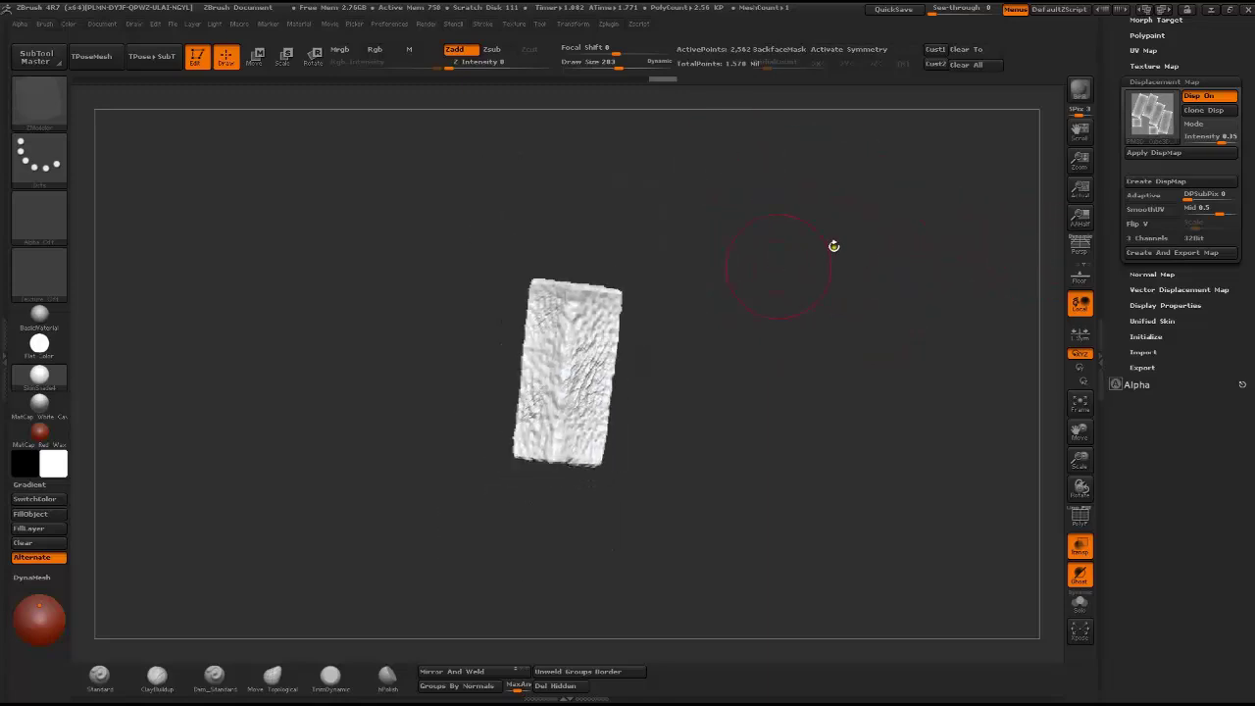
{"action": "left_click_drag", "start_coordinate": [733, 273], "coordinate": [588, 272]}
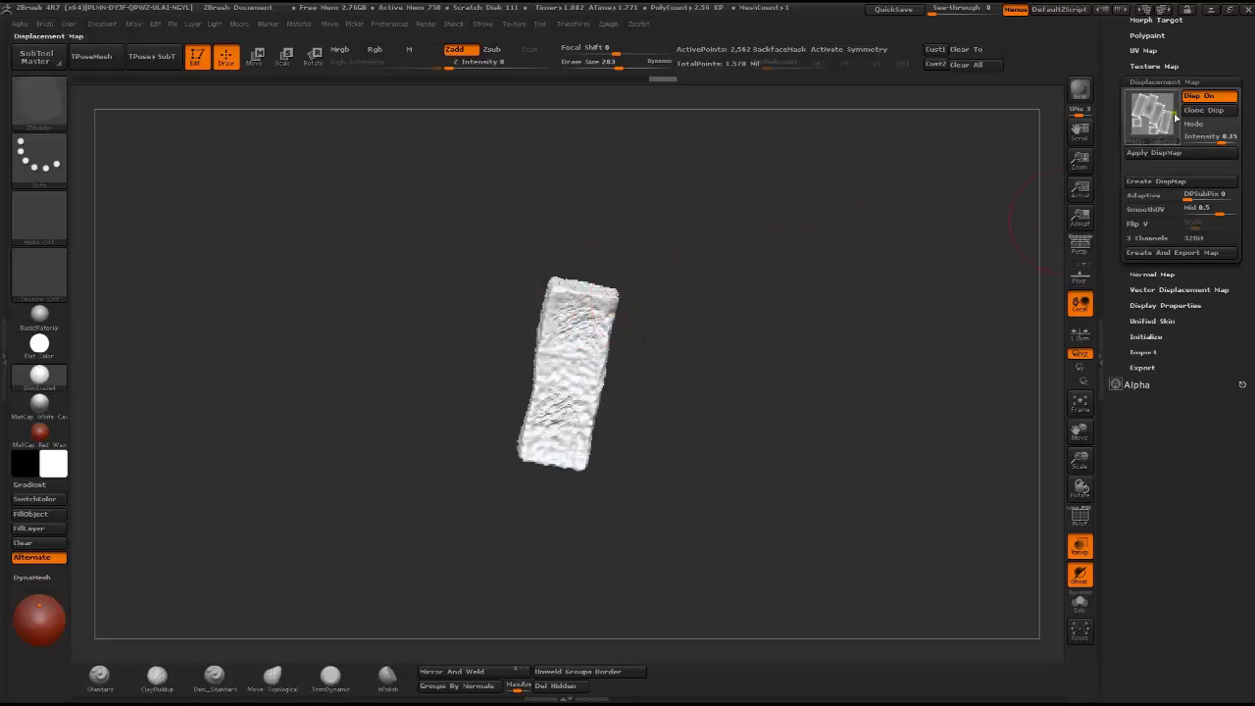
{"action": "left_click_drag", "start_coordinate": [1248, 86], "coordinate": [1250, 192]}
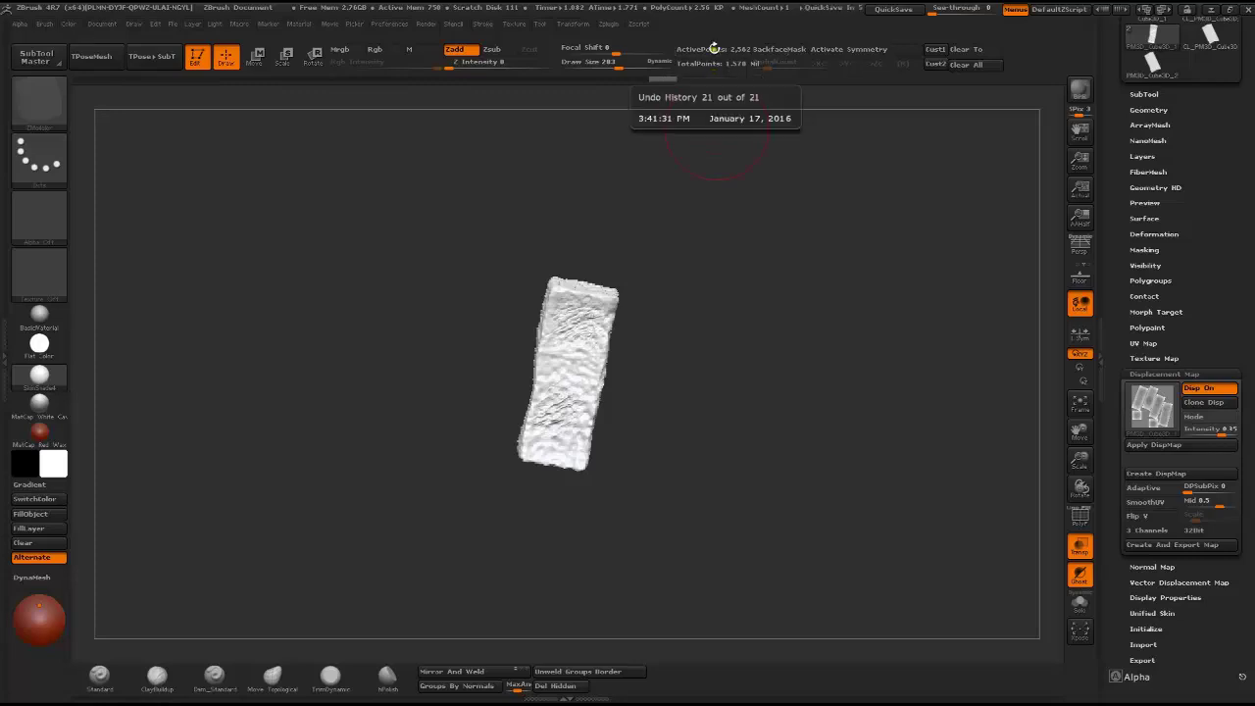
{"action": "mouse_move", "coordinate": [721, 216]}
{"action": "left_mouse_down"}
{"action": "mouse_move", "coordinate": [799, 271]}
{"action": "mouse_move", "coordinate": [793, 252]}
{"action": "mouse_move", "coordinate": [799, 280]}
{"action": "mouse_move", "coordinate": [699, 200]}
{"action": "mouse_move", "coordinate": [751, 220]}
{"action": "mouse_move", "coordinate": [812, 335]}
{"action": "mouse_move", "coordinate": [832, 311]}
{"action": "mouse_move", "coordinate": [872, 356]}
{"action": "mouse_move", "coordinate": [764, 241]}
{"action": "mouse_move", "coordinate": [815, 288]}
{"action": "left_mouse_up"}
{"action": "left_click_drag", "start_coordinate": [1154, 200], "coordinate": [1241, 270]}
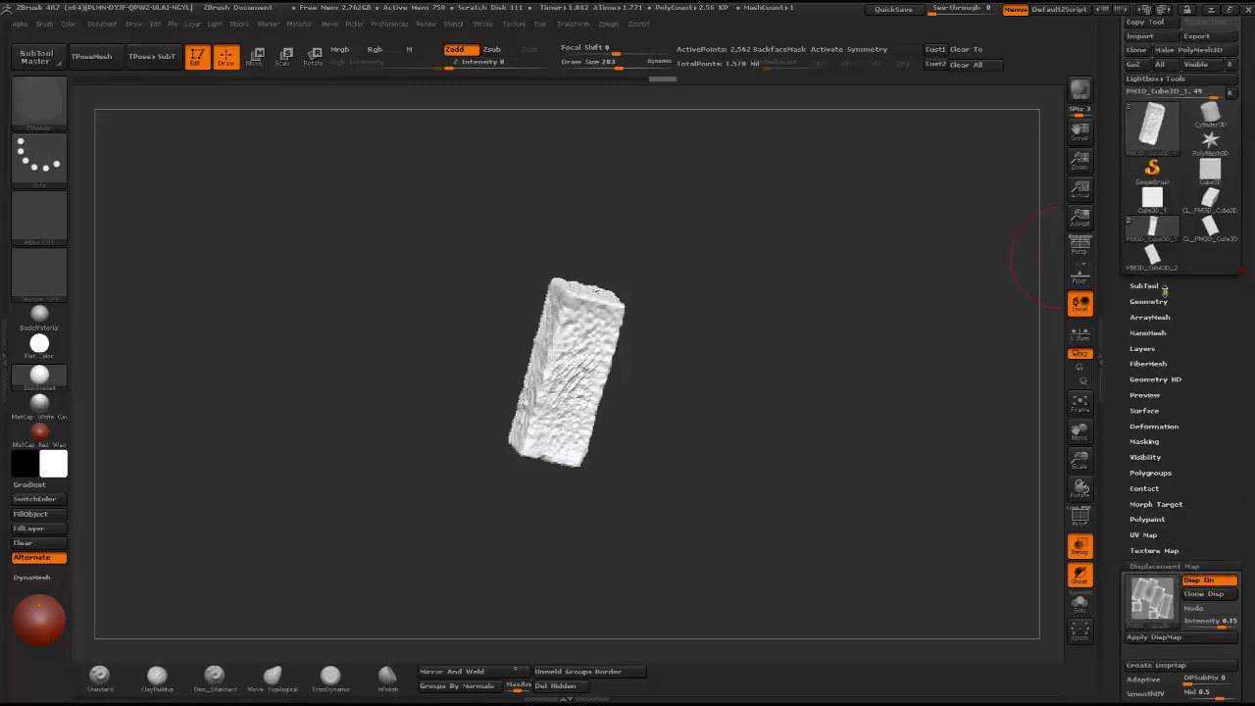
Compare the high-poly brick PM3D_Cube3D_2 with the displaced block by selecting each subtool in turn, ending on PM3D_Cube3D_1
{"action": "left_click", "coordinate": [1157, 287]}
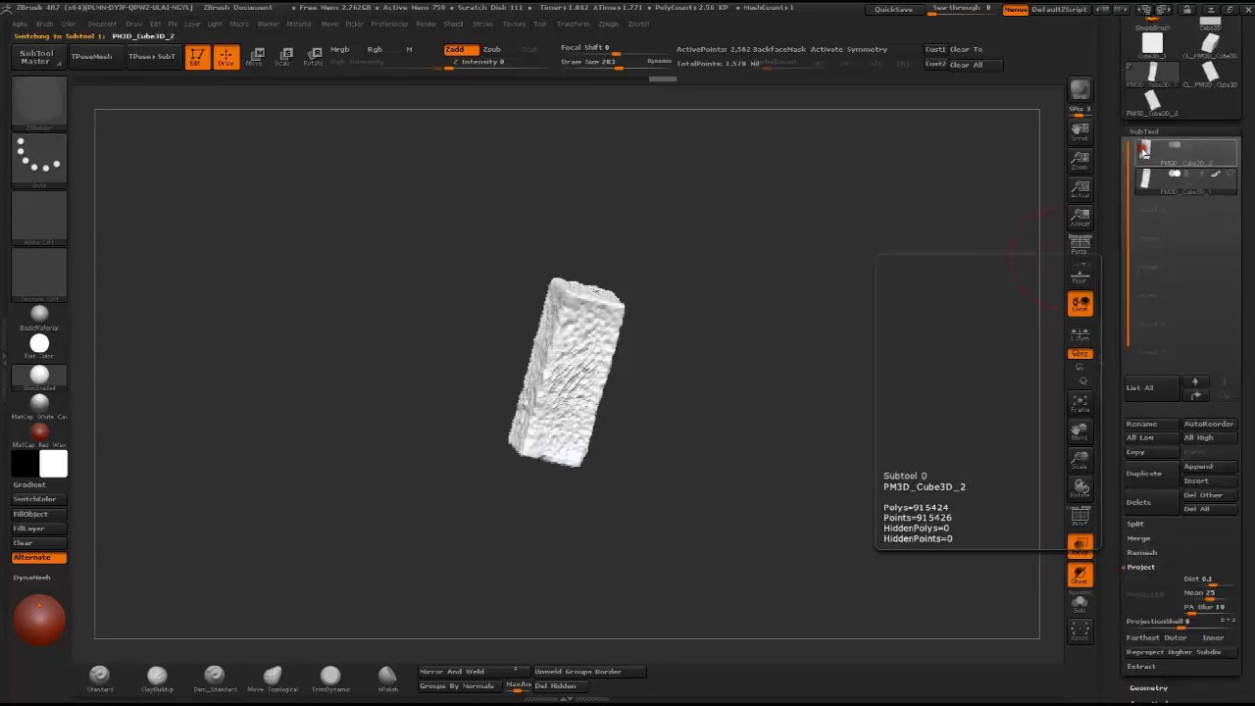
{"action": "left_click", "coordinate": [1144, 149]}
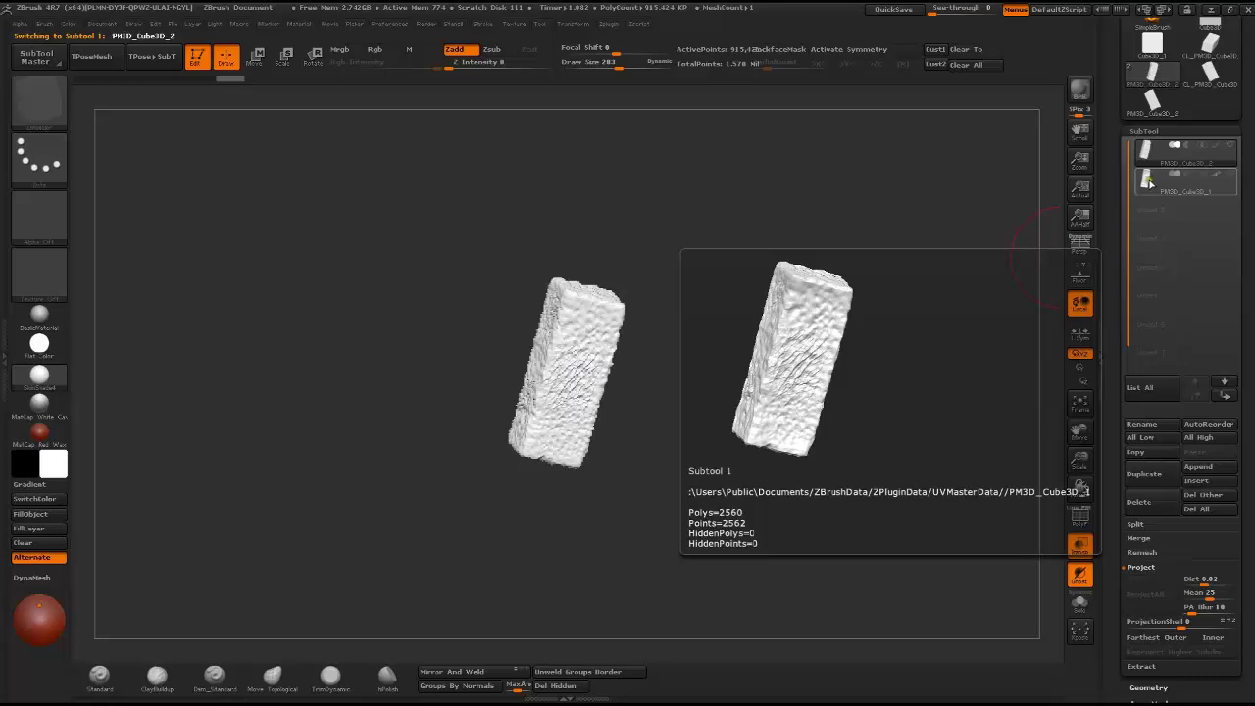
{"action": "left_click", "coordinate": [1146, 182]}
Clone the block's displacement map into the current alpha and open the alpha library where it can be exported
{"action": "scroll", "coordinate": [1250, 479], "scroll_direction": "down", "scroll_amount": 3}
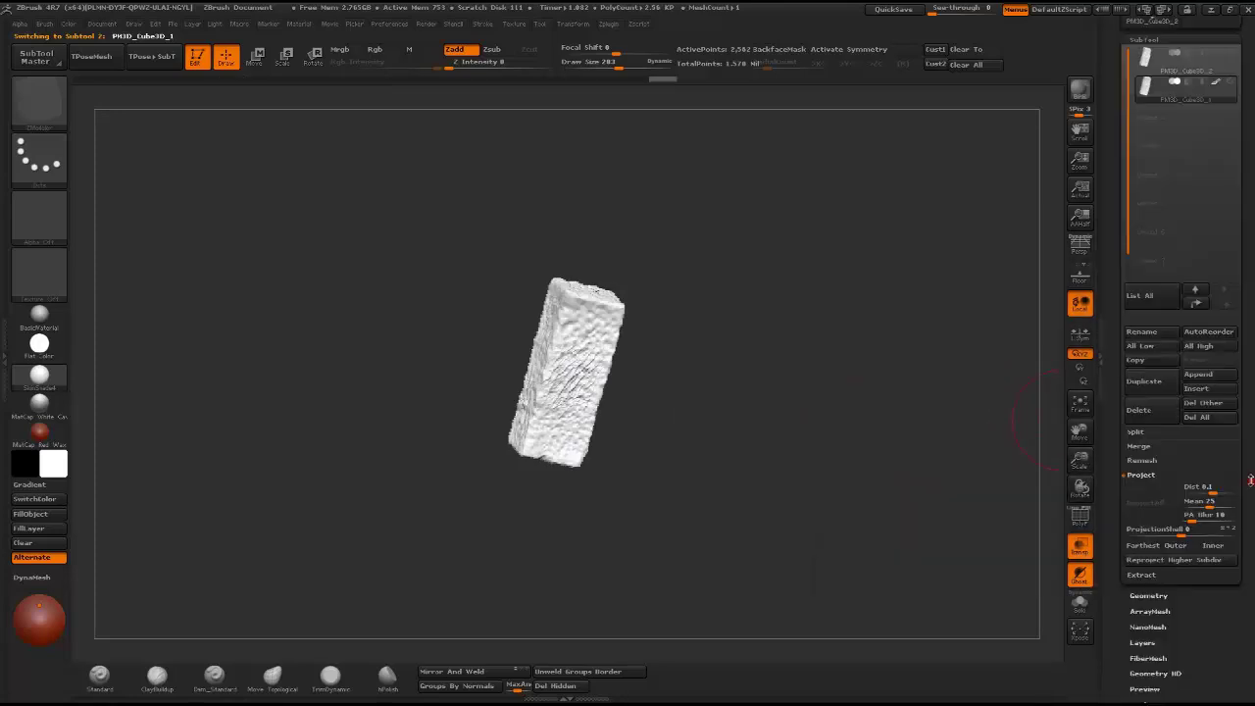
{"action": "scroll", "coordinate": [1250, 480], "scroll_direction": "down", "scroll_amount": 5}
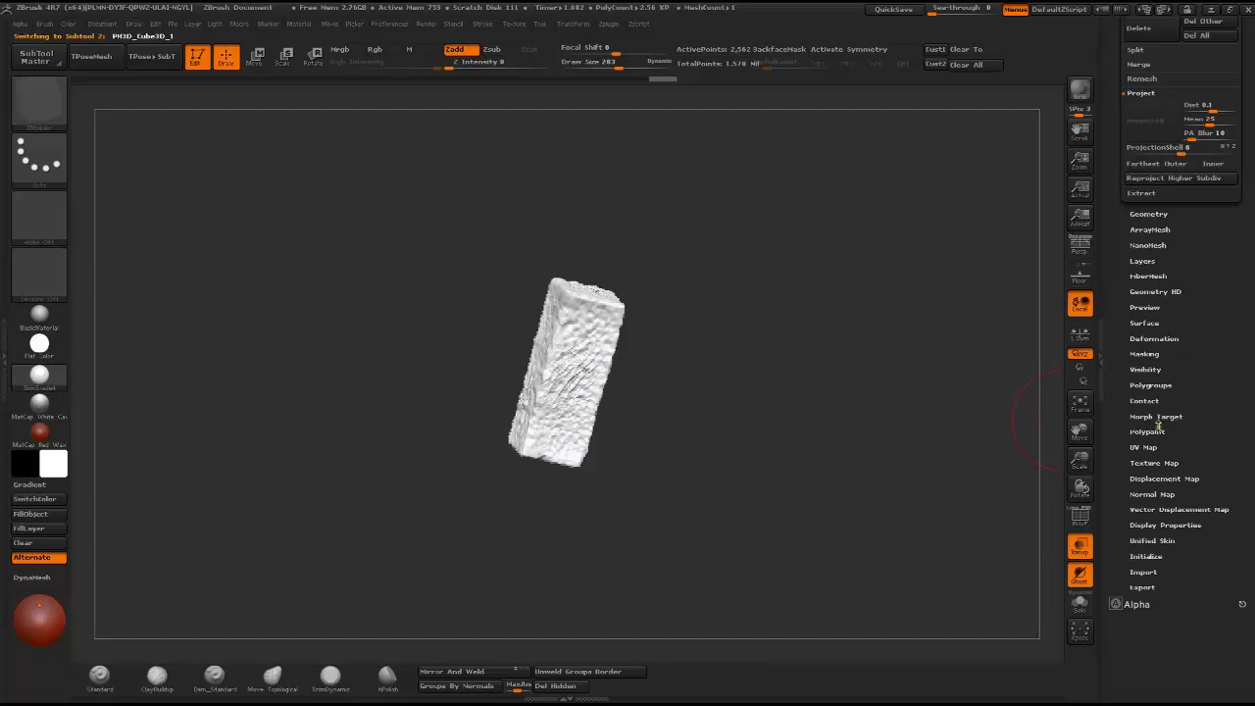
{"action": "left_click", "coordinate": [1157, 479]}
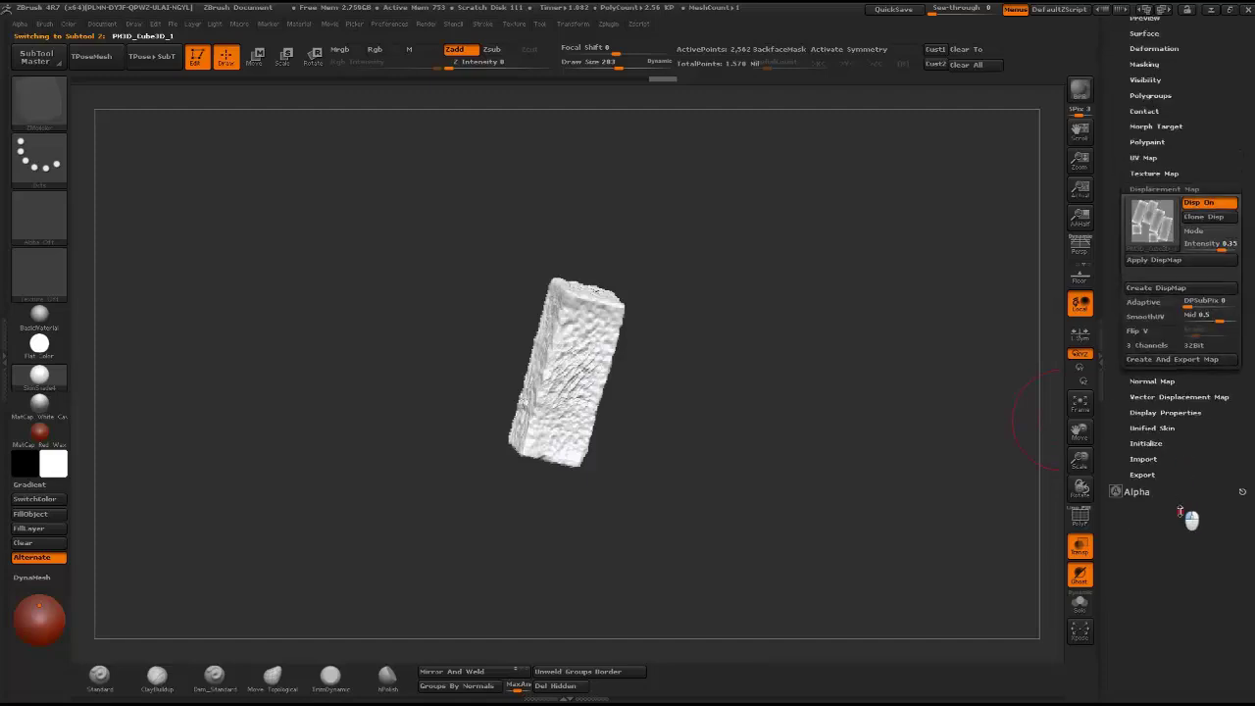
{"action": "left_click", "coordinate": [1205, 217]}
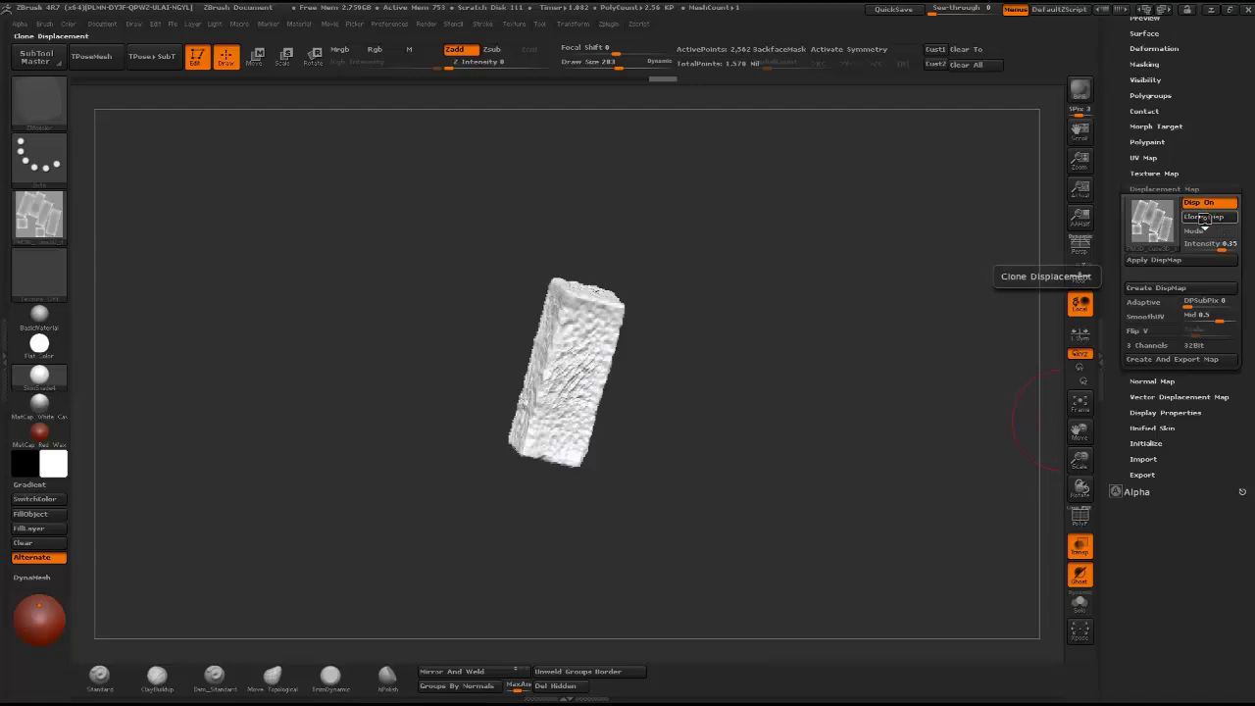
{"action": "left_click", "coordinate": [43, 210]}
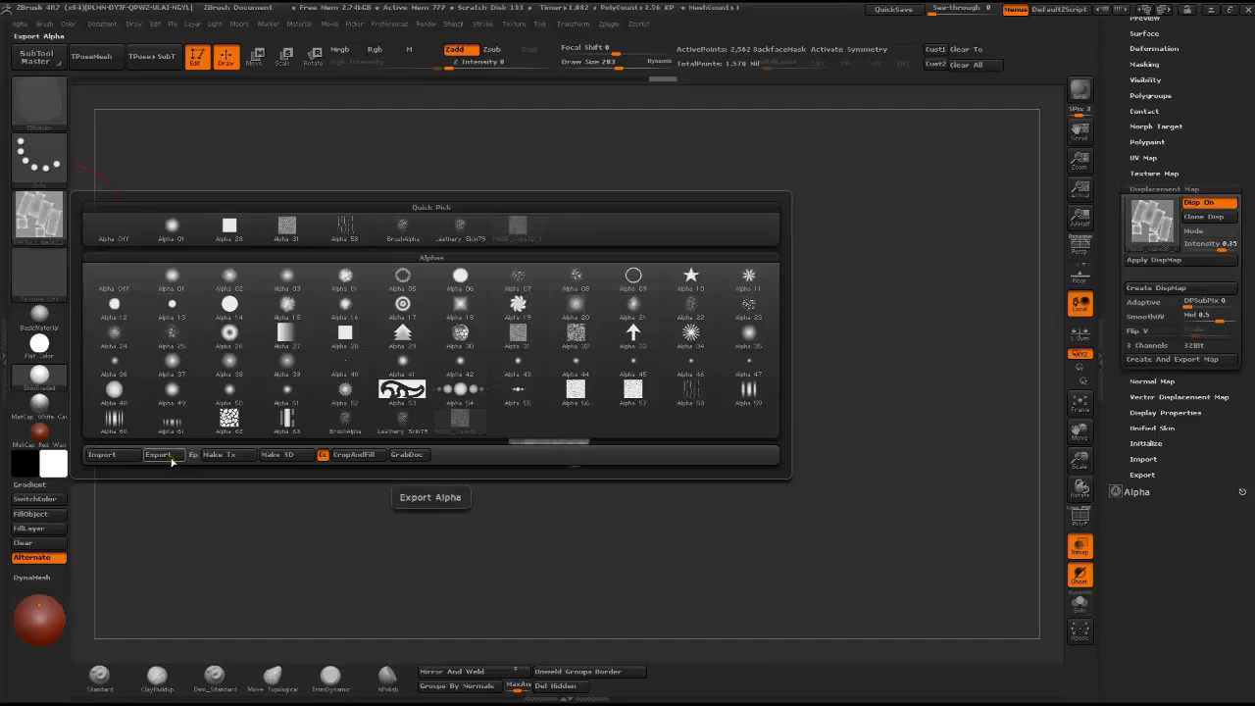
Clone the block's normal map into the current texture and open the texture library for it
{"action": "left_click", "coordinate": [1149, 382]}
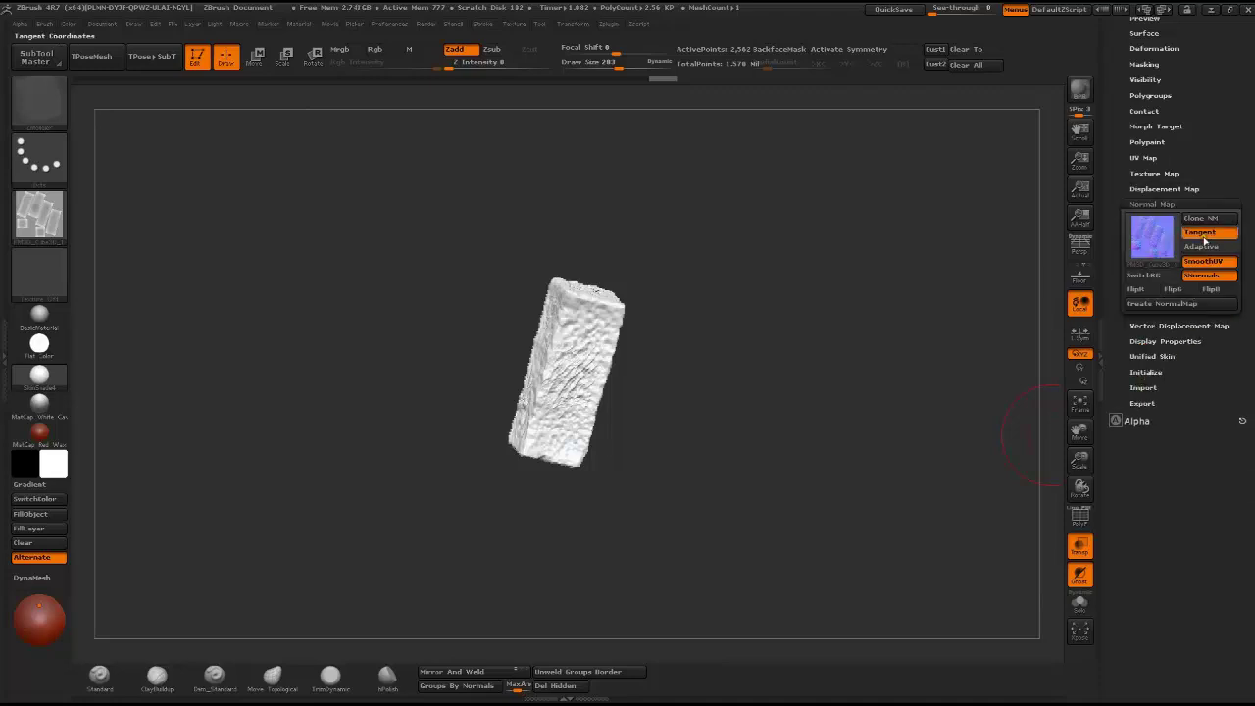
{"action": "left_click", "coordinate": [1202, 218]}
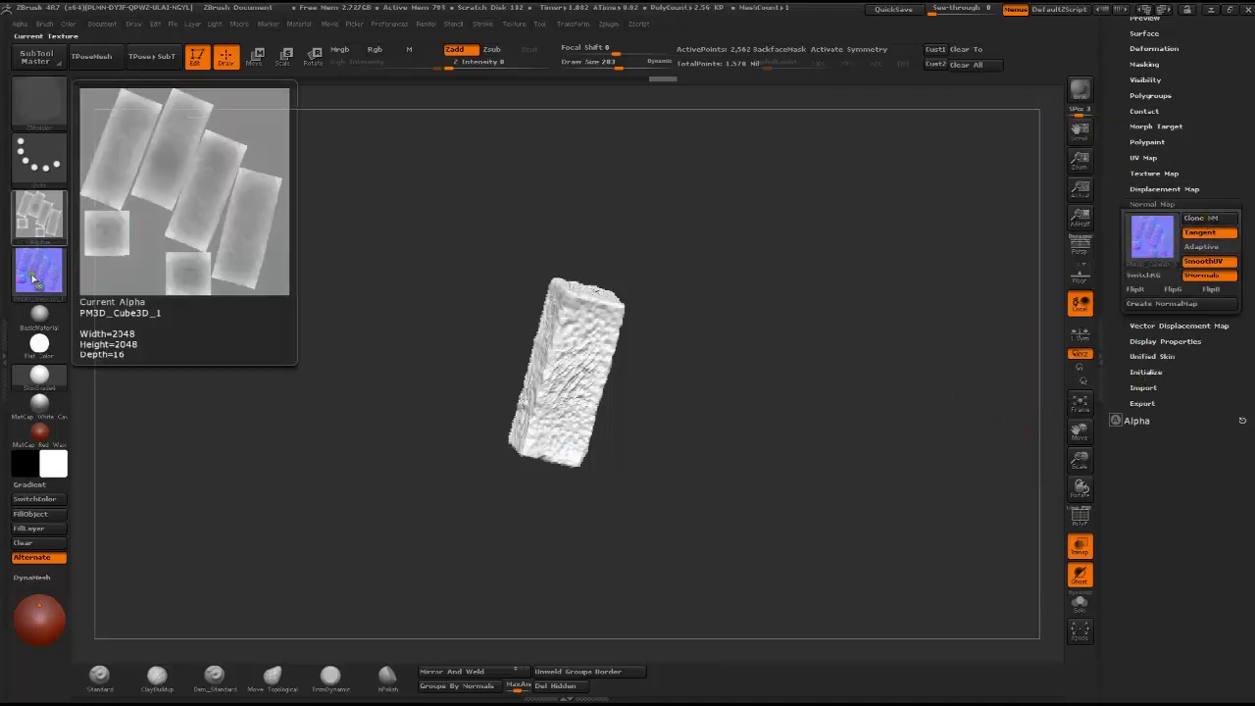
{"action": "left_click", "coordinate": [37, 271]}
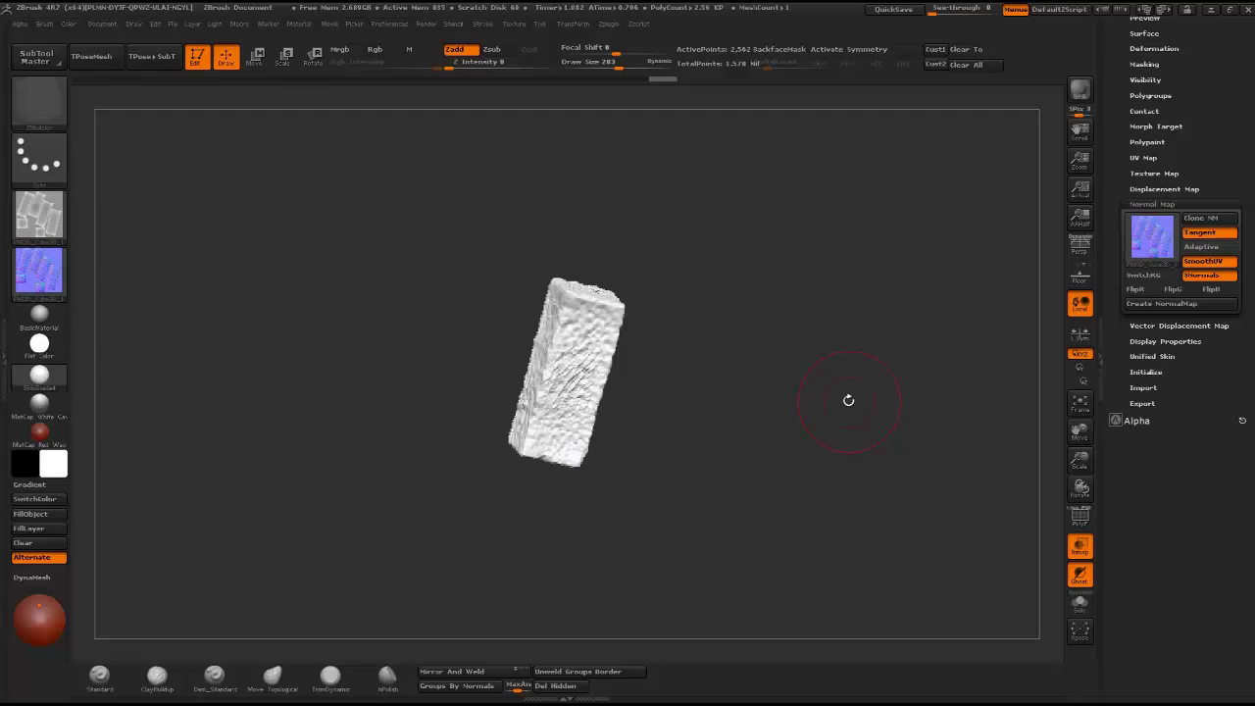
{"action": "left_click_drag", "start_coordinate": [849, 400], "coordinate": [839, 345]}
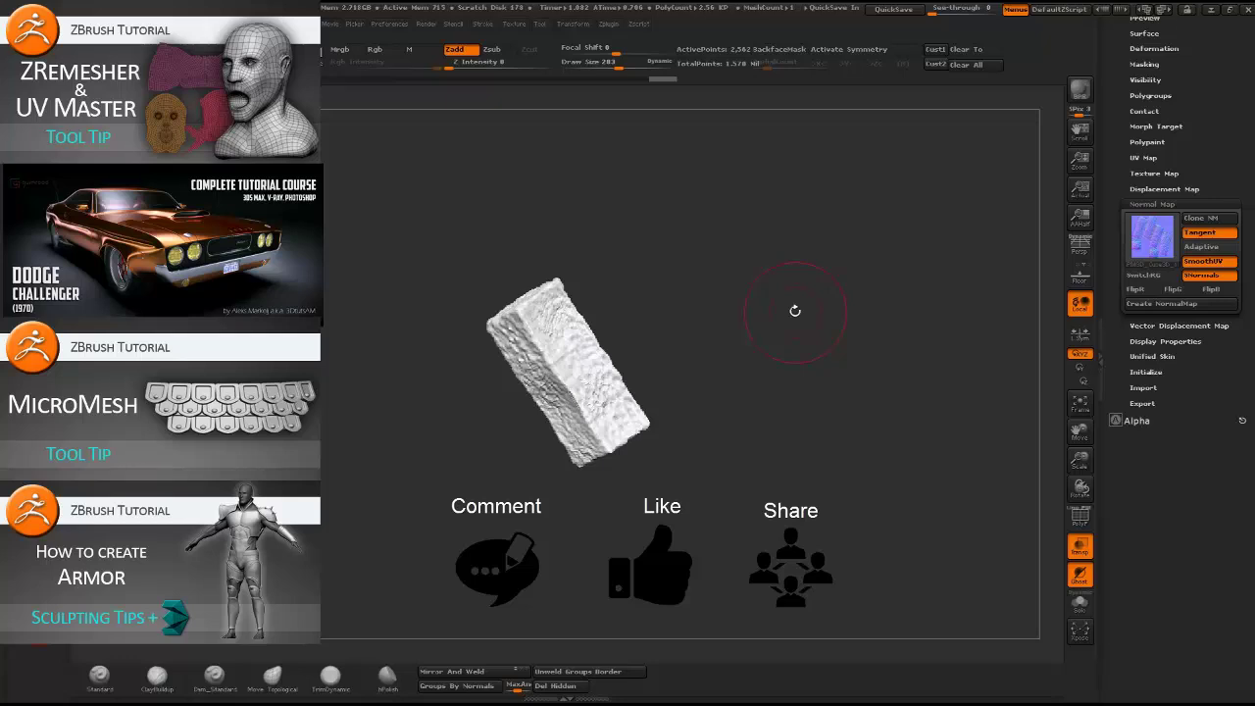
{"action": "left_click_drag", "start_coordinate": [1210, 118], "coordinate": [1226, 630]}
{"action": "mouse_move", "coordinate": [1250, 363]}
{"action": "left_mouse_down"}
{"action": "mouse_move", "coordinate": [1239, 251]}
{"action": "mouse_move", "coordinate": [1239, 374]}
{"action": "left_mouse_up"}
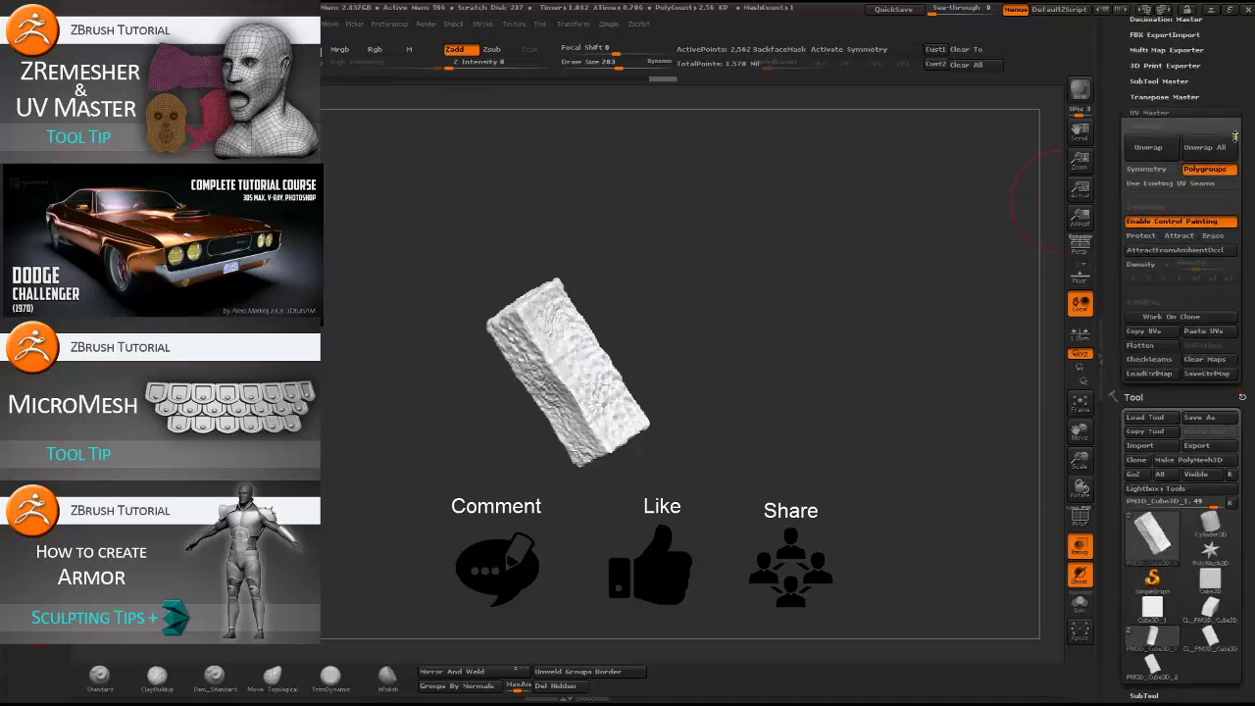
{"action": "scroll", "coordinate": [1250, 179], "scroll_direction": "down", "scroll_amount": 3}
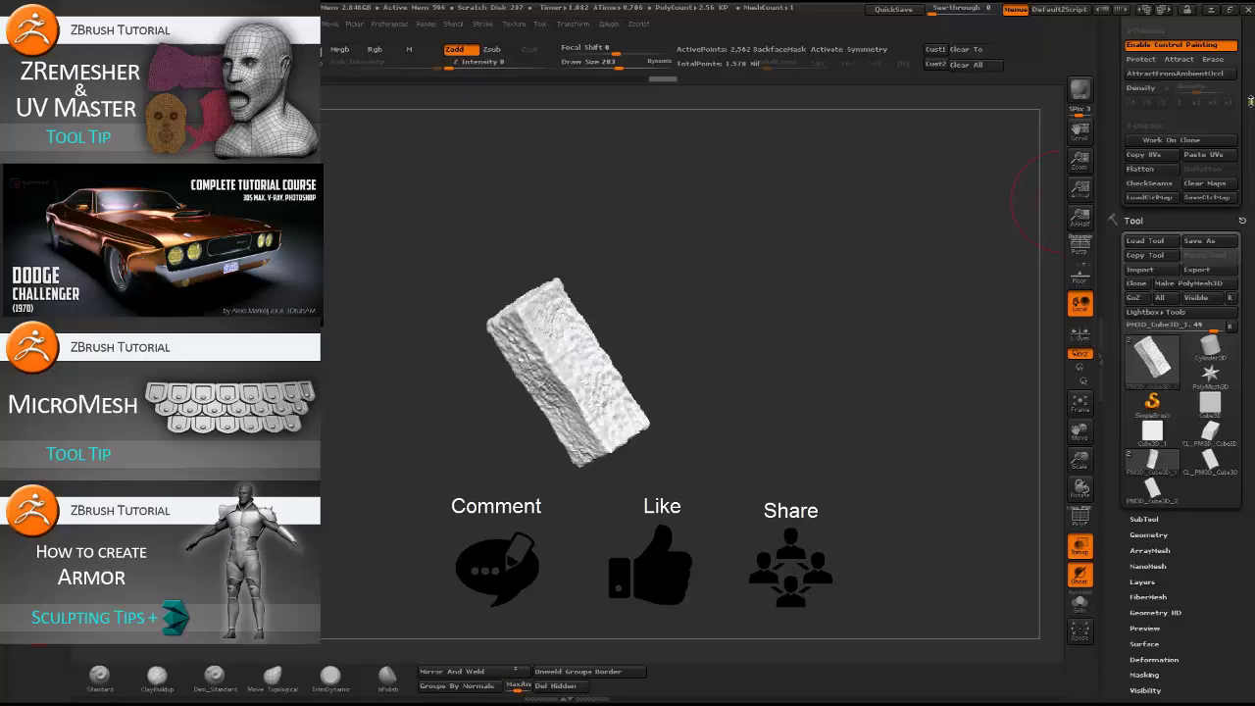